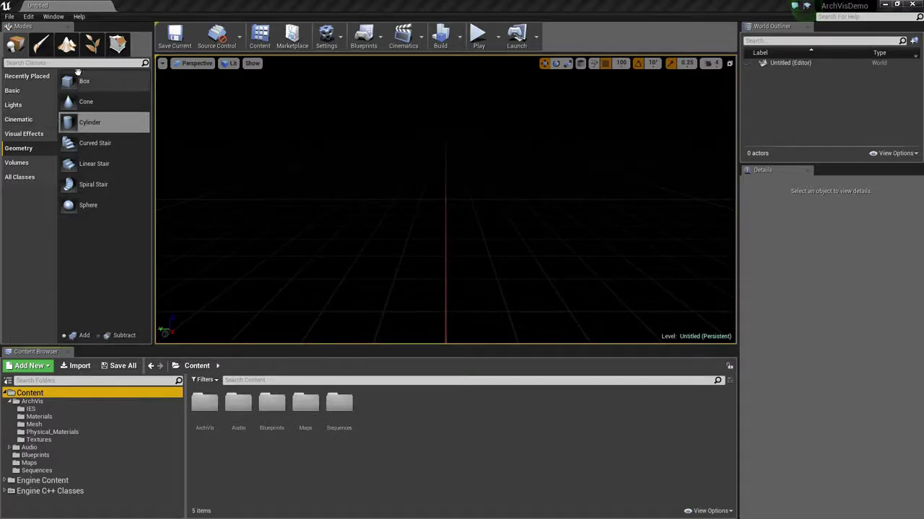
# Place an additive box brush in the empty level and lower it to Z -100 cm.
pyautogui.click(22, 46)
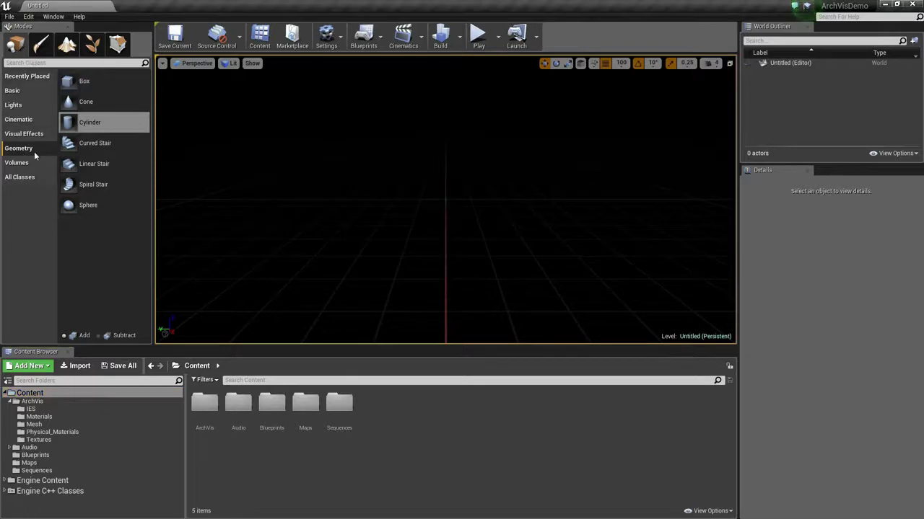
pyautogui.moveTo(109, 82)
pyautogui.mouseDown()
pyautogui.moveTo(409, 260)
pyautogui.moveTo(423, 258)
pyautogui.mouseUp()
pyautogui.moveTo(534, 260); pyautogui.dragTo(519, 217)
pyautogui.moveTo(520, 217)
pyautogui.mouseDown(button='right')
pyautogui.moveTo(519, 245)
pyautogui.moveTo(549, 249)
pyautogui.moveTo(530, 245)
pyautogui.moveTo(525, 259)
pyautogui.mouseUp(button='right')
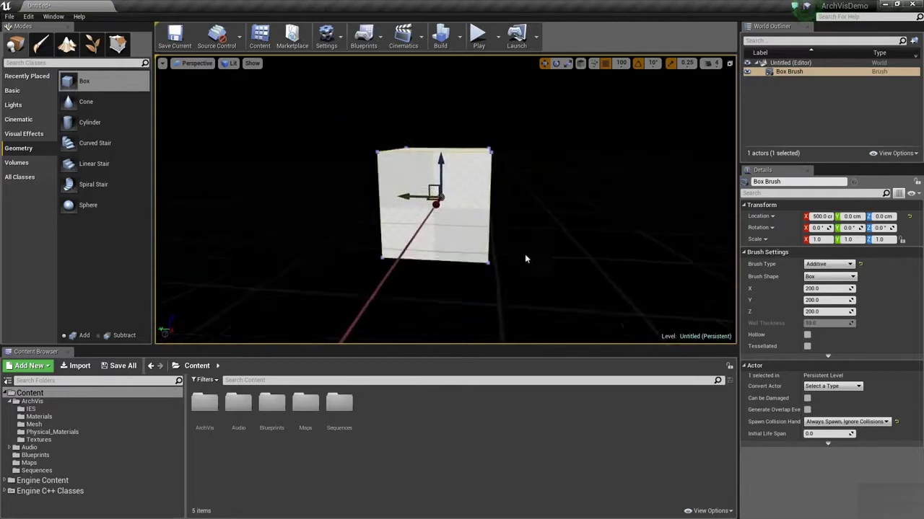
pyautogui.moveTo(437, 189); pyautogui.dragTo(453, 212)
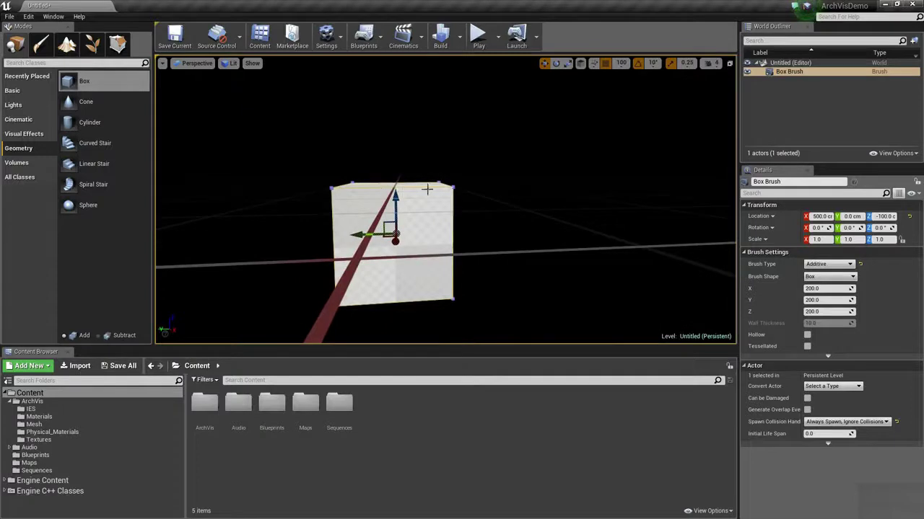
pyautogui.moveTo(454, 222); pyautogui.dragTo(450, 183, button='right')
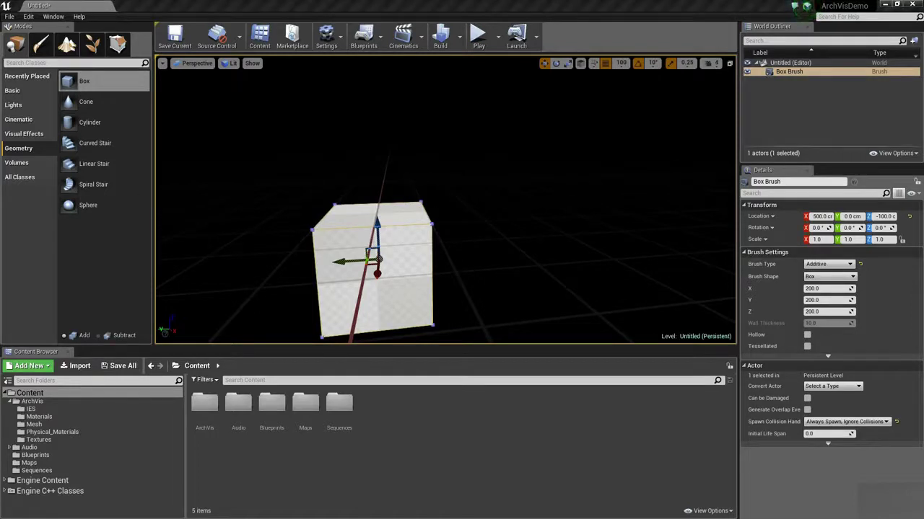
# Enter geometry editing and select a side face of the box brush.
pyautogui.click(119, 44)
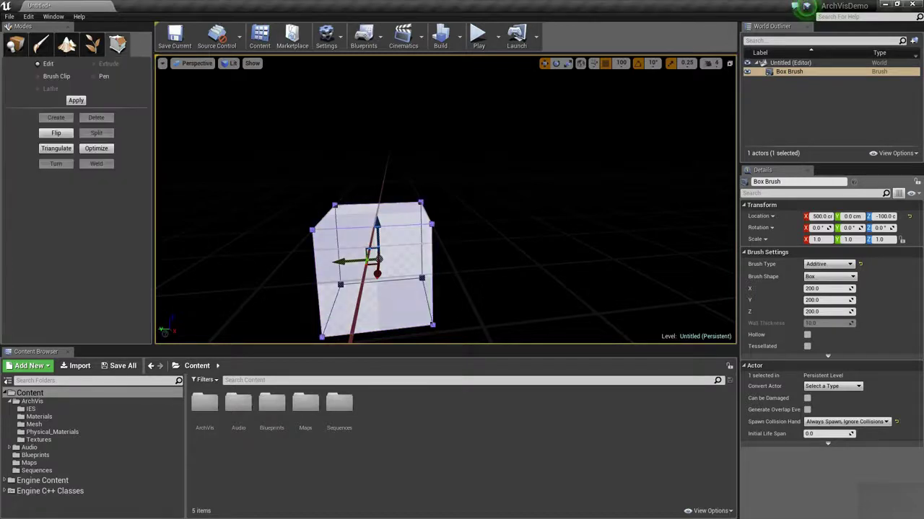
pyautogui.click(404, 282)
pyautogui.moveTo(515, 276)
pyautogui.mouseDown(button='right')
pyautogui.moveTo(517, 324)
pyautogui.moveTo(515, 276)
pyautogui.moveTo(530, 228)
pyautogui.moveTo(548, 246)
pyautogui.moveTo(577, 249)
pyautogui.mouseUp(button='right')
pyautogui.press('s')
pyautogui.press('f')
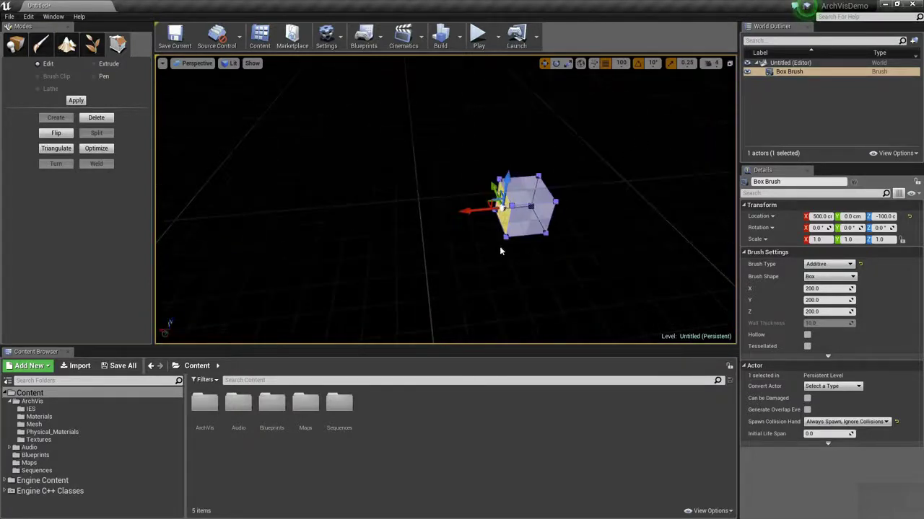
# Switch the viewport to the Top orthographic view and bring the box brush into view.
pyautogui.click(192, 64)
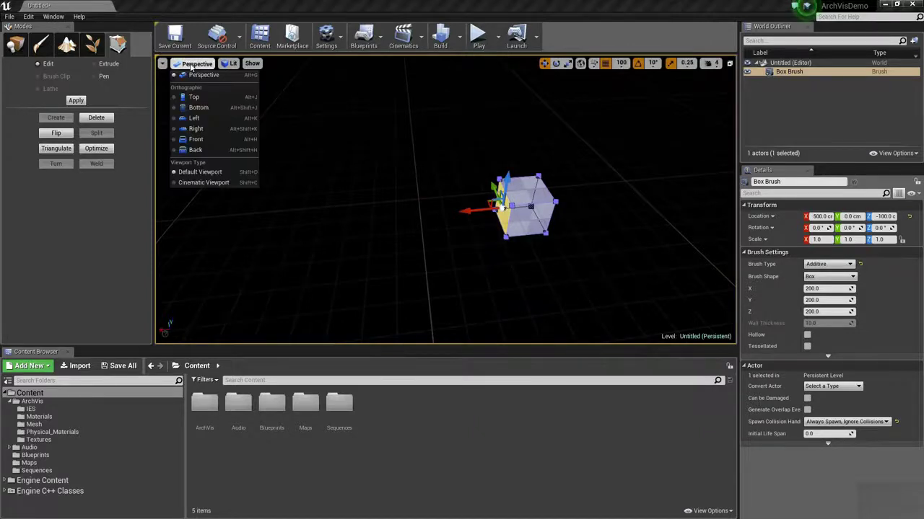
pyautogui.click(234, 97)
pyautogui.scroll(-4, 316, 202)
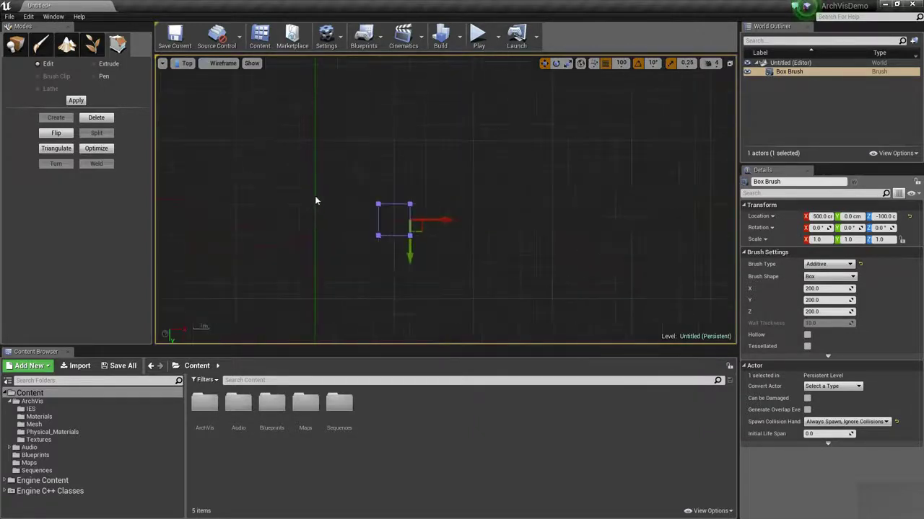
pyautogui.moveTo(315, 209); pyautogui.dragTo(335, 235, button='right')
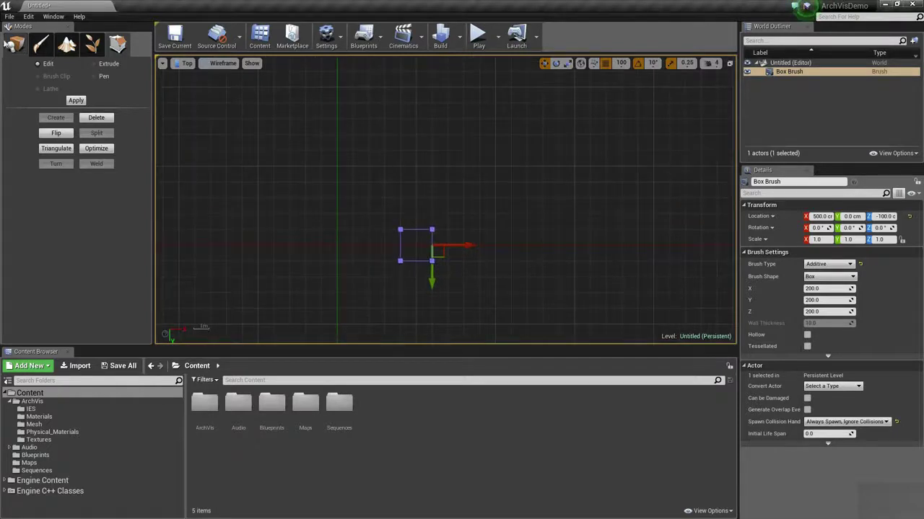
pyautogui.scroll(-2, 355, 207)
pyautogui.scroll(3, 364, 214)
pyautogui.moveTo(368, 217)
pyautogui.mouseDown(button='right')
pyautogui.moveTo(364, 145)
pyautogui.moveTo(441, 244)
pyautogui.mouseUp(button='right')
# Return to placement mode and move the whole box brush to X 0, Y 0 cm.
pyautogui.click(15, 45)
pyautogui.moveTo(447, 246)
pyautogui.mouseDown()
pyautogui.moveTo(346, 132)
pyautogui.moveTo(344, 147)
pyautogui.mouseUp()
pyautogui.moveTo(331, 123); pyautogui.dragTo(358, 142, button='right')
pyautogui.scroll(-2, 359, 166)
pyautogui.scroll(1, 354, 189)
pyautogui.moveTo(355, 190); pyautogui.dragTo(376, 113, button='right')
pyautogui.moveTo(390, 105); pyautogui.dragTo(402, 194)
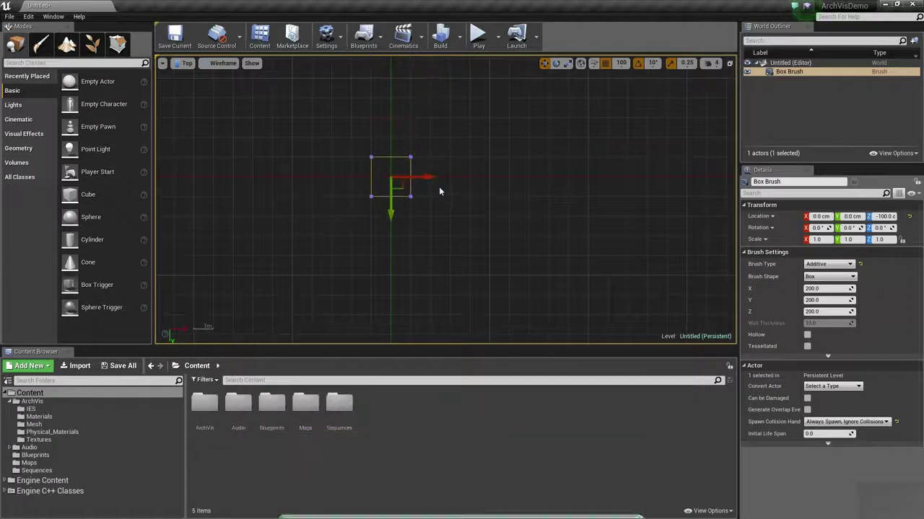
# In geometry editing, move the box brush's positive-X edge outward to about 10 m from the origin.
pyautogui.click(118, 45)
pyautogui.scroll(1, 418, 174)
pyautogui.click(423, 167)
pyautogui.scroll(2, 423, 166)
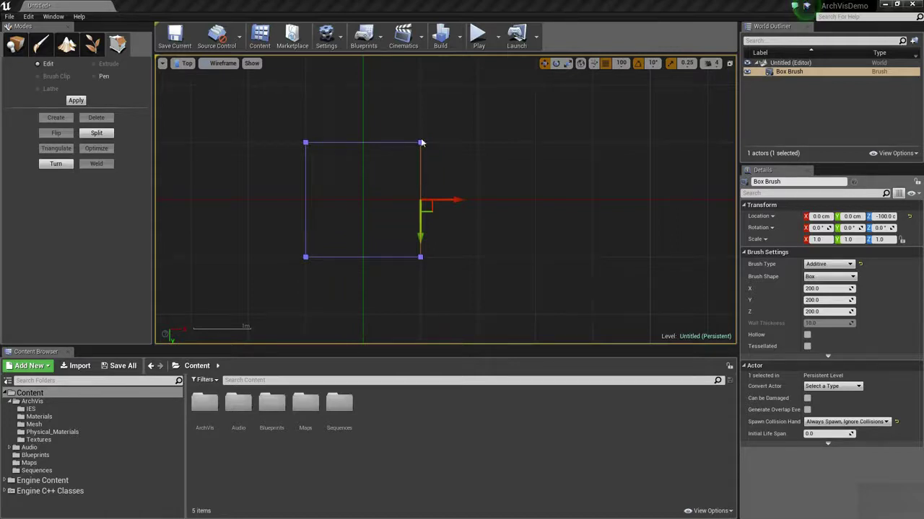
pyautogui.scroll(-5, 504, 216)
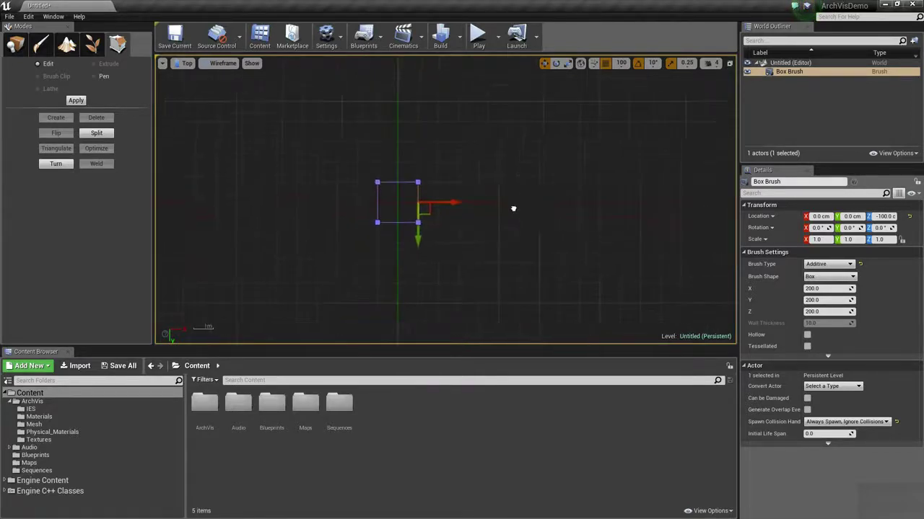
pyautogui.moveTo(449, 209); pyautogui.dragTo(625, 217)
pyautogui.moveTo(448, 219)
pyautogui.mouseDown(button='right')
pyautogui.moveTo(553, 207)
pyautogui.moveTo(472, 200)
pyautogui.mouseUp(button='right')
pyautogui.scroll(-2, 472, 200)
pyautogui.scroll(1, 464, 201)
# Move the box brush's negative-X edge outward to about 10 m from the origin.
pyautogui.click(446, 197)
pyautogui.scroll(-1, 465, 204)
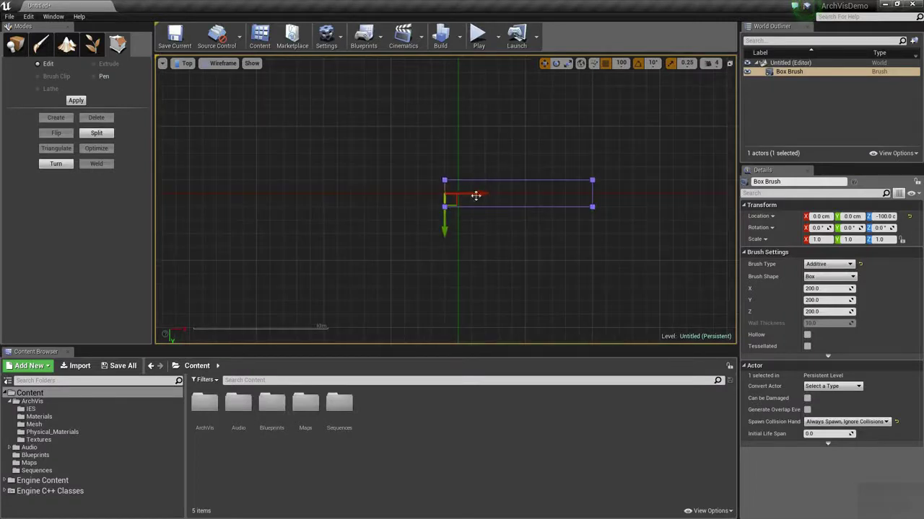
pyautogui.moveTo(470, 202)
pyautogui.mouseDown()
pyautogui.moveTo(325, 212)
pyautogui.moveTo(357, 219)
pyautogui.mouseUp()
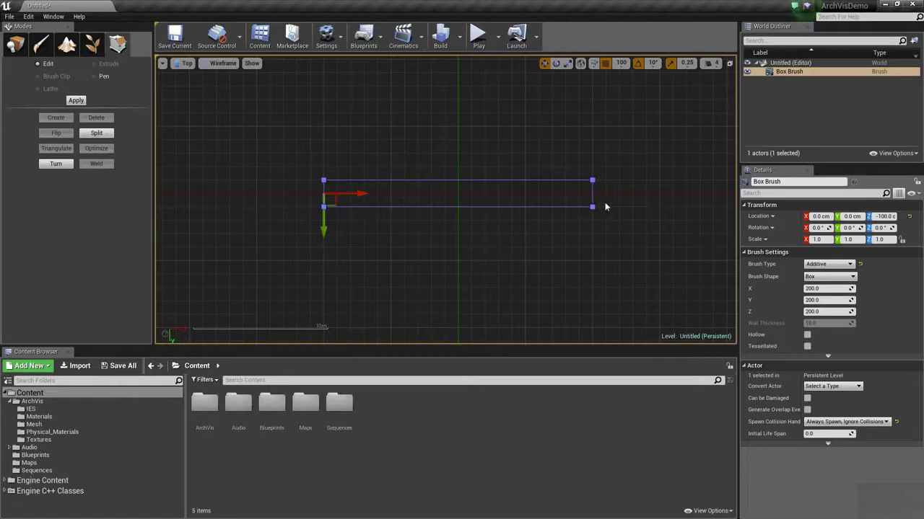
# Move the box brush's two long edges outward along Y to form a floor about 20 m square, then deselect it.
pyautogui.click(383, 206)
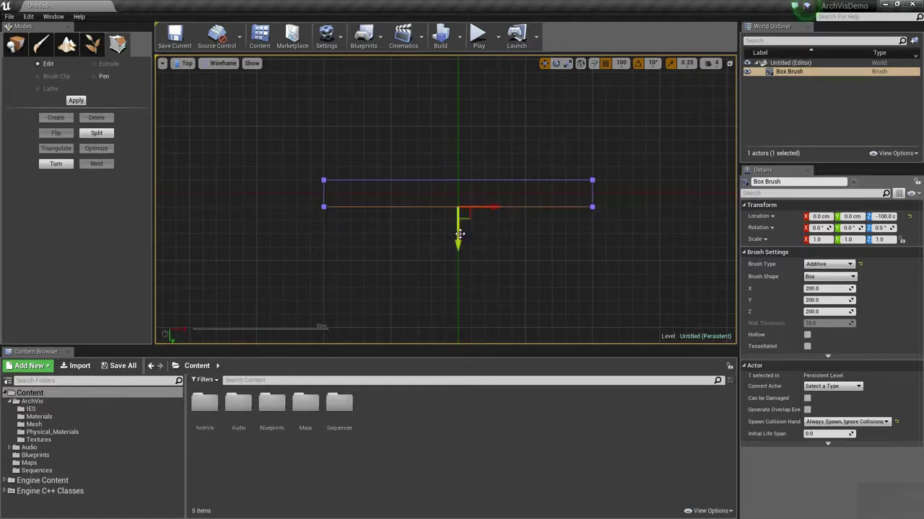
pyautogui.moveTo(458, 235); pyautogui.dragTo(459, 339)
pyautogui.moveTo(481, 215); pyautogui.dragTo(429, 209, button='right')
pyautogui.click(426, 175)
pyautogui.scroll(-2, 416, 173)
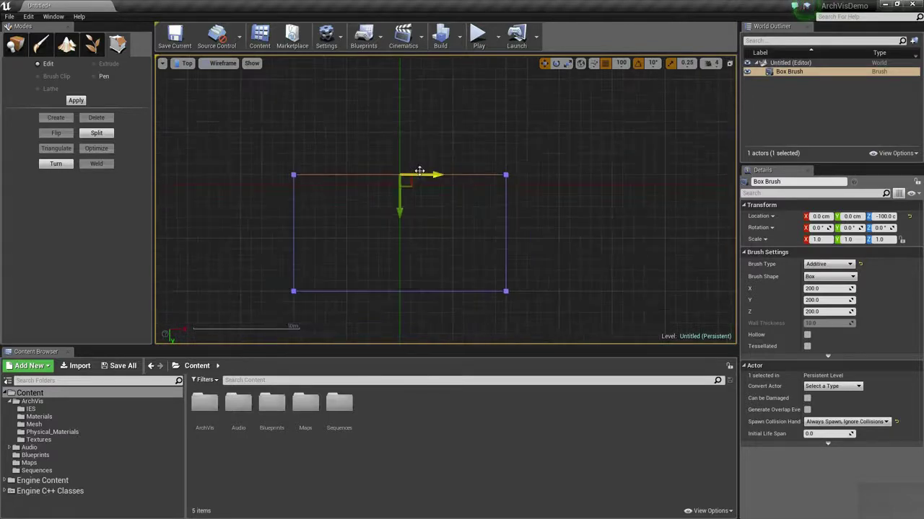
pyautogui.moveTo(404, 204); pyautogui.dragTo(409, 101)
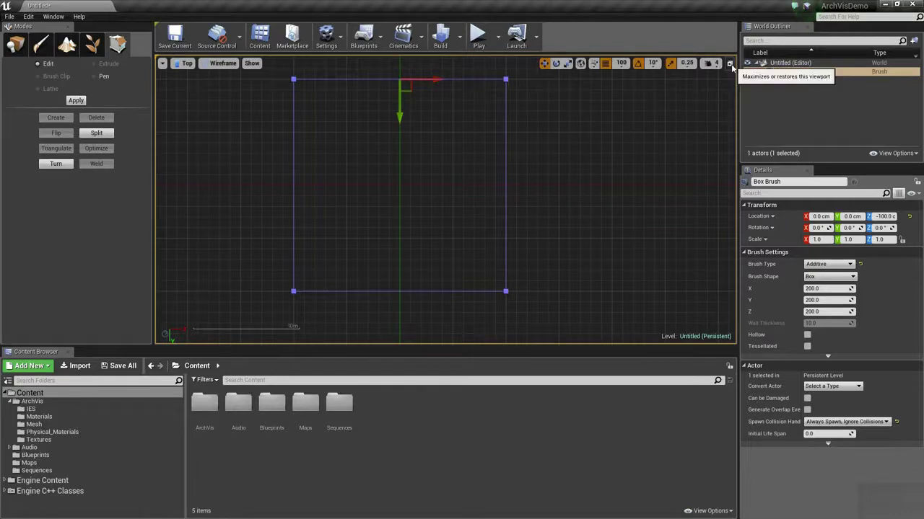
pyautogui.click(580, 154)
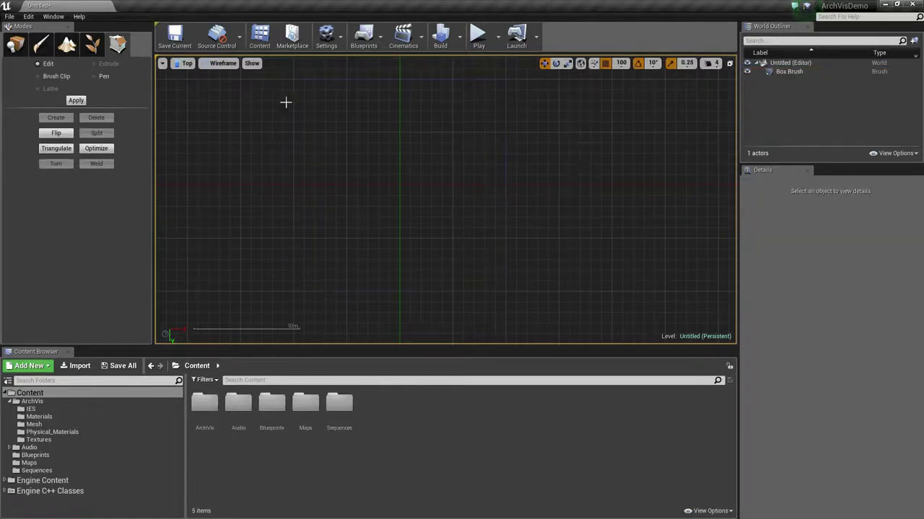
# Switch the viewport back to Perspective and look over the floor slab.
pyautogui.click(220, 64)
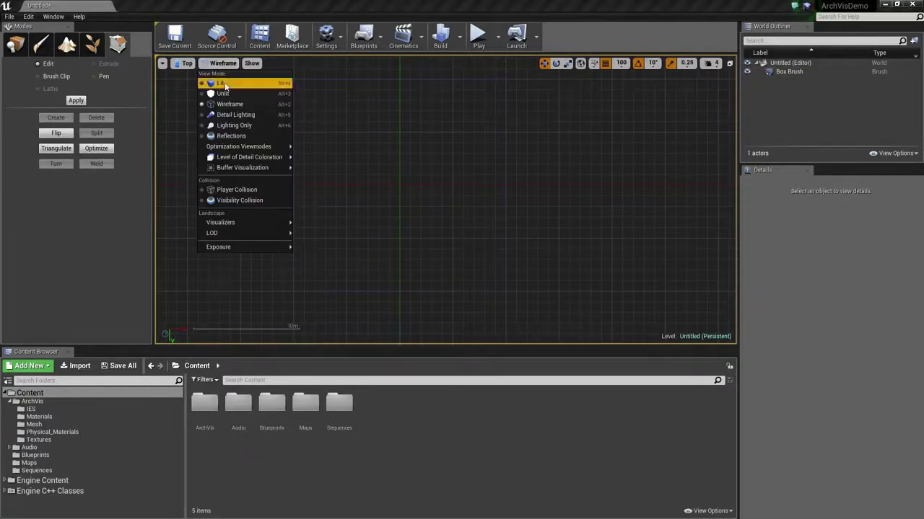
pyautogui.click(186, 64)
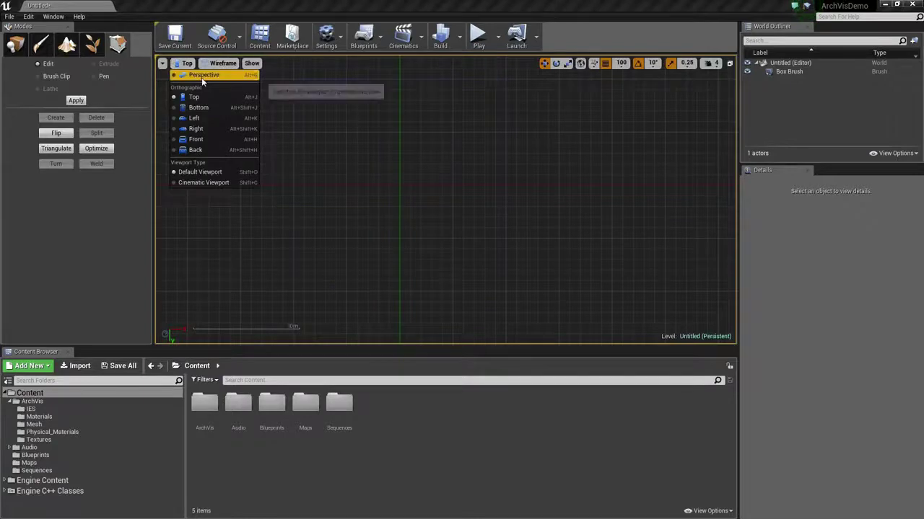
pyautogui.click(204, 74)
pyautogui.moveTo(532, 212); pyautogui.dragTo(549, 180)
pyautogui.moveTo(539, 213); pyautogui.dragTo(456, 230, button='right')
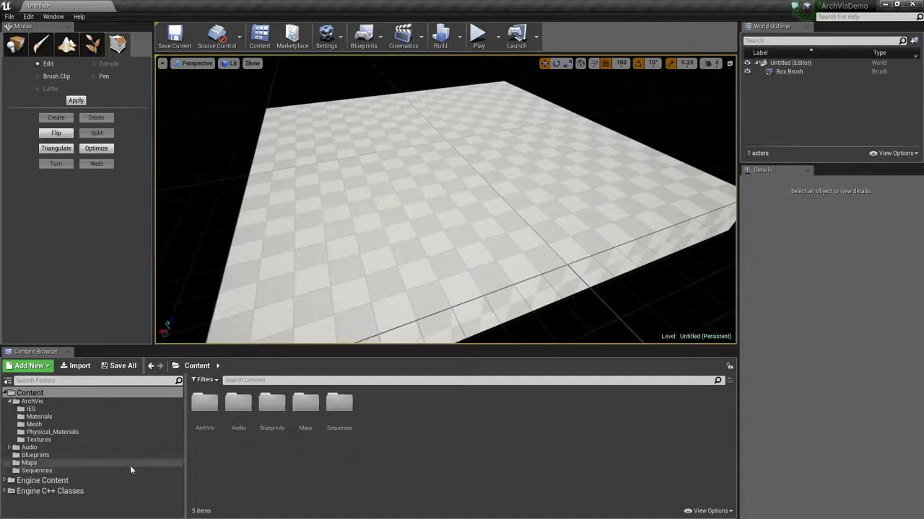
# Place the SM_Couch mesh from the ArchVis Mesh folder on the floor at X 100, Y -200 cm as a scale reference.
pyautogui.click(53, 426)
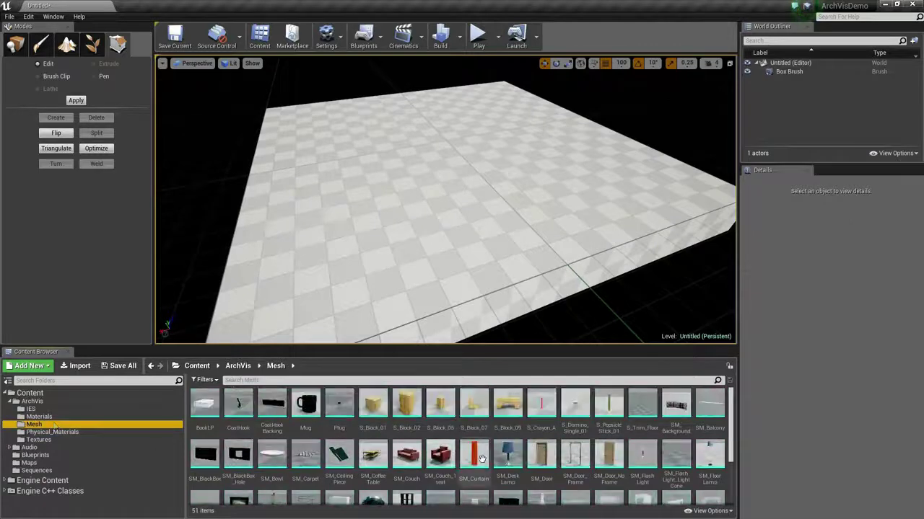
pyautogui.moveTo(410, 460)
pyautogui.moveTo(411, 460); pyautogui.dragTo(443, 153)
pyautogui.moveTo(502, 259)
pyautogui.mouseDown(button='right')
pyautogui.moveTo(418, 234)
pyautogui.moveTo(516, 241)
pyautogui.moveTo(491, 246)
pyautogui.moveTo(538, 253)
pyautogui.moveTo(534, 295)
pyautogui.moveTo(505, 251)
pyautogui.mouseUp(button='right')
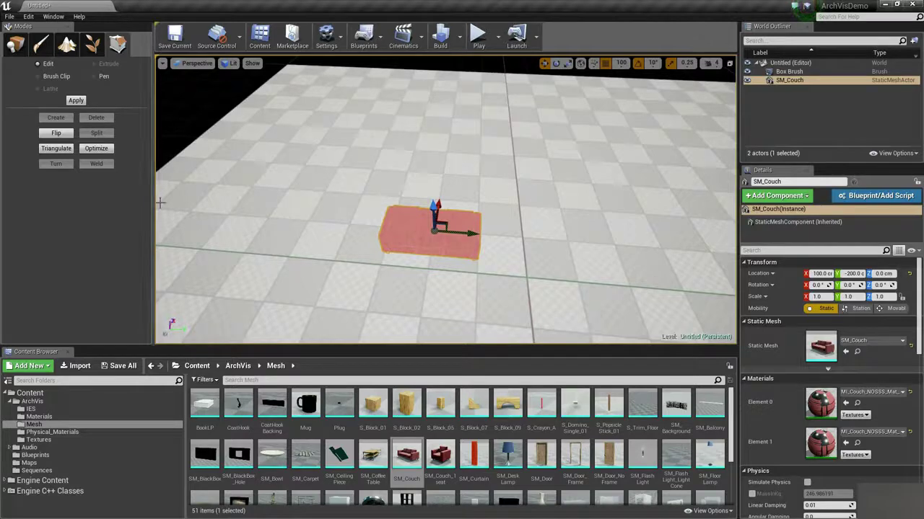
pyautogui.moveTo(479, 189); pyautogui.dragTo(407, 130, button='right')
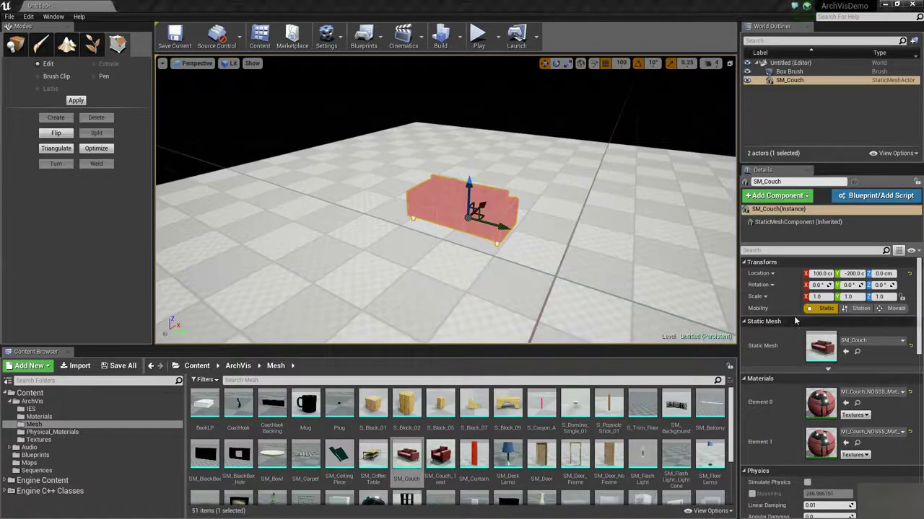
# Place a second additive box brush on the floor near its edge, at about X -300, Y -800, Z 100 cm.
pyautogui.click(15, 45)
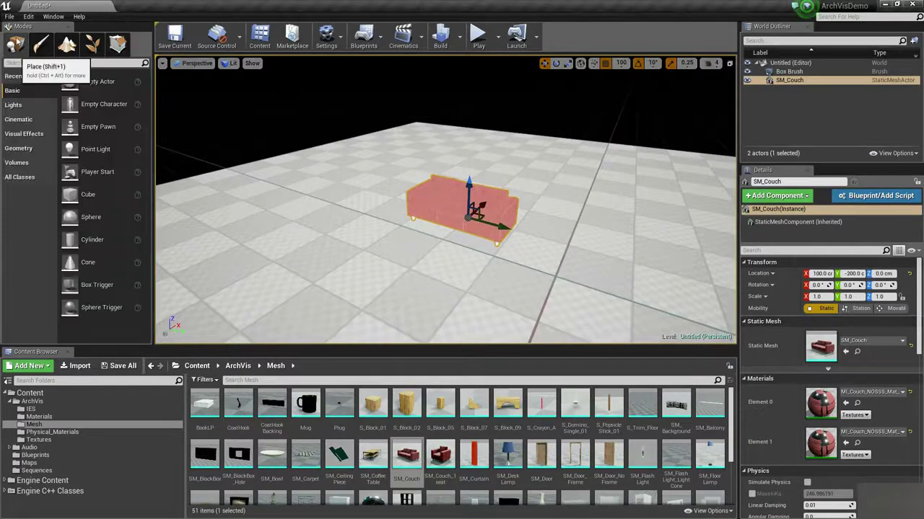
pyautogui.click(33, 149)
pyautogui.moveTo(361, 148); pyautogui.dragTo(340, 155, button='right')
pyautogui.moveTo(85, 81); pyautogui.dragTo(331, 138)
pyautogui.moveTo(344, 198); pyautogui.dragTo(344, 198, button='right')
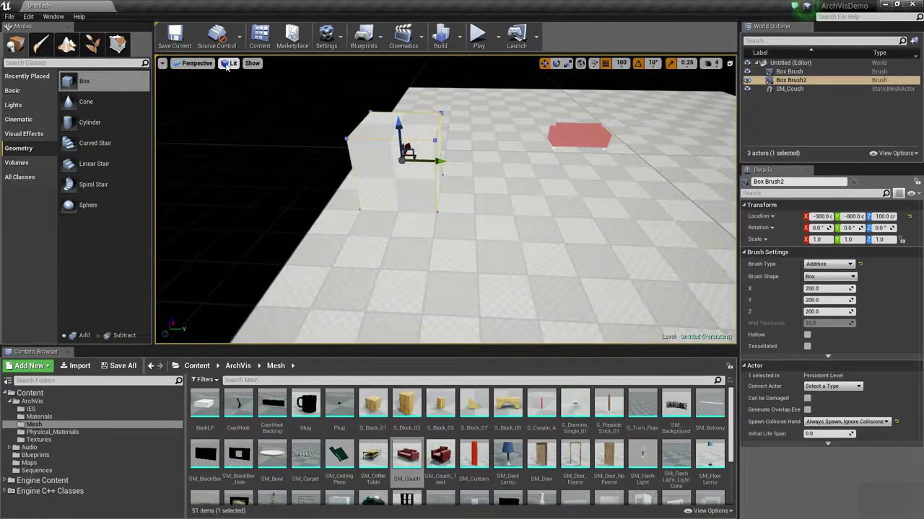
# In the Top view, move the second box brush to X 0, Y -900 cm.
pyautogui.click(189, 64)
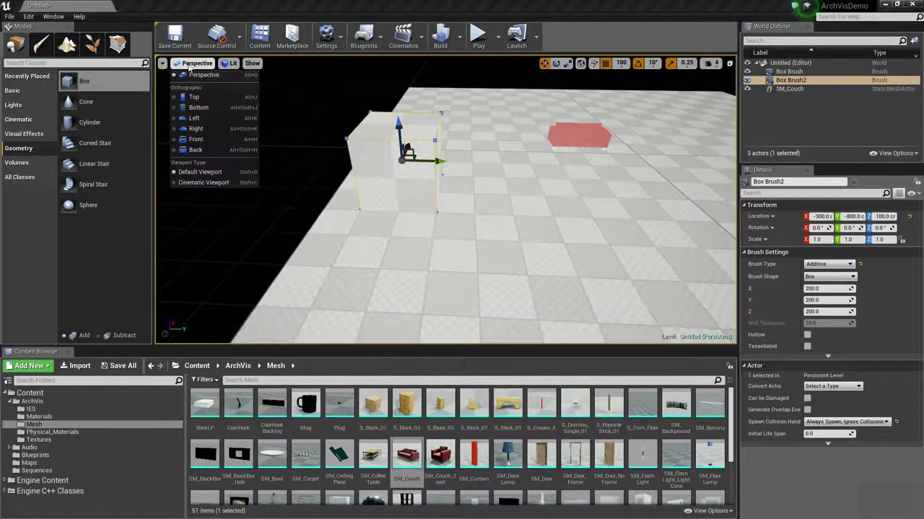
pyautogui.click(233, 99)
pyautogui.scroll(4, 422, 173)
pyautogui.moveTo(429, 189); pyautogui.dragTo(430, 160, button='right')
pyautogui.moveTo(372, 157); pyautogui.dragTo(378, 139)
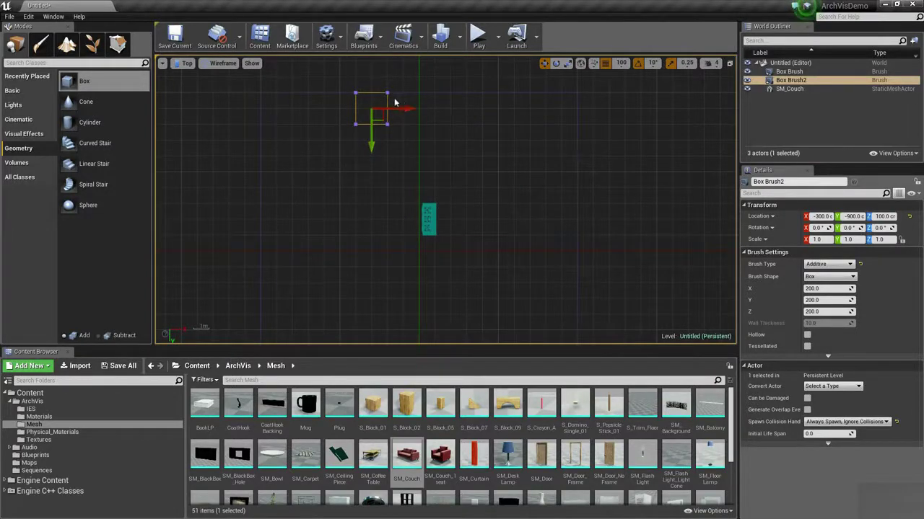
pyautogui.moveTo(397, 109)
pyautogui.mouseDown()
pyautogui.moveTo(461, 114)
pyautogui.moveTo(445, 114)
pyautogui.mouseUp()
# In geometry editing, stretch both ends of the second box brush along X to the floor's edges, making it about 20 m long.
pyautogui.click(117, 44)
pyautogui.click(431, 97)
pyautogui.click(434, 100)
pyautogui.click(435, 101)
pyautogui.moveTo(464, 108); pyautogui.dragTo(608, 120)
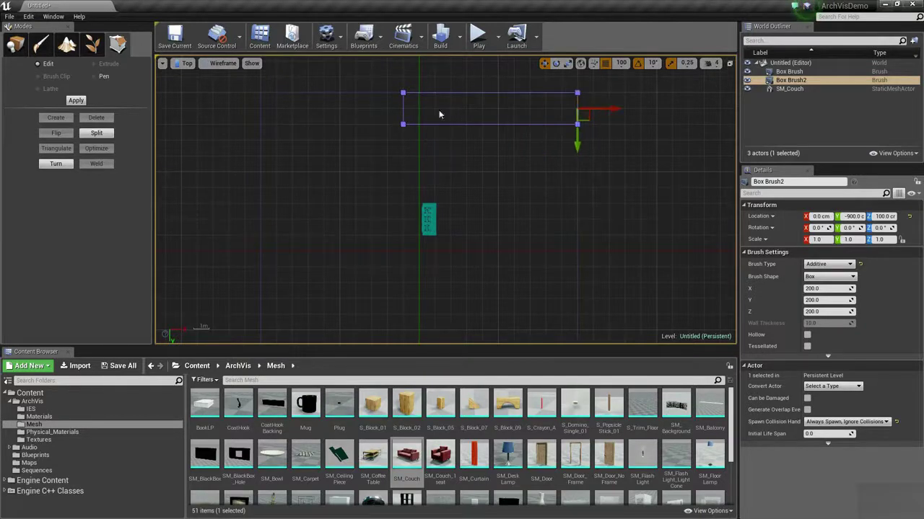
pyautogui.click(404, 109)
pyautogui.moveTo(437, 109); pyautogui.dragTo(301, 116)
pyautogui.moveTo(407, 148); pyautogui.dragTo(387, 127, button='right')
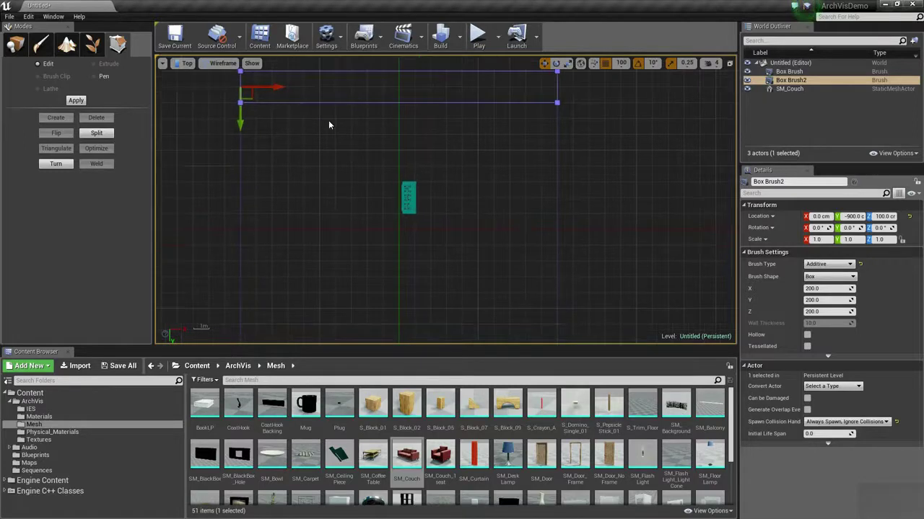
pyautogui.moveTo(298, 125); pyautogui.dragTo(283, 137, button='right')
# Duplicate the long wall brush in placement mode and move the copy to the floor's opposite edge at Y 900 cm.
pyautogui.click(20, 46)
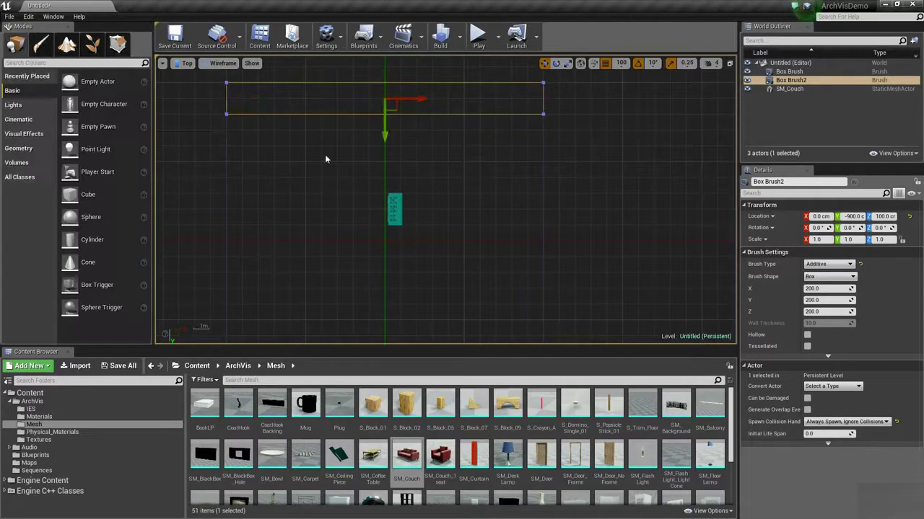
pyautogui.scroll(-3, 321, 128)
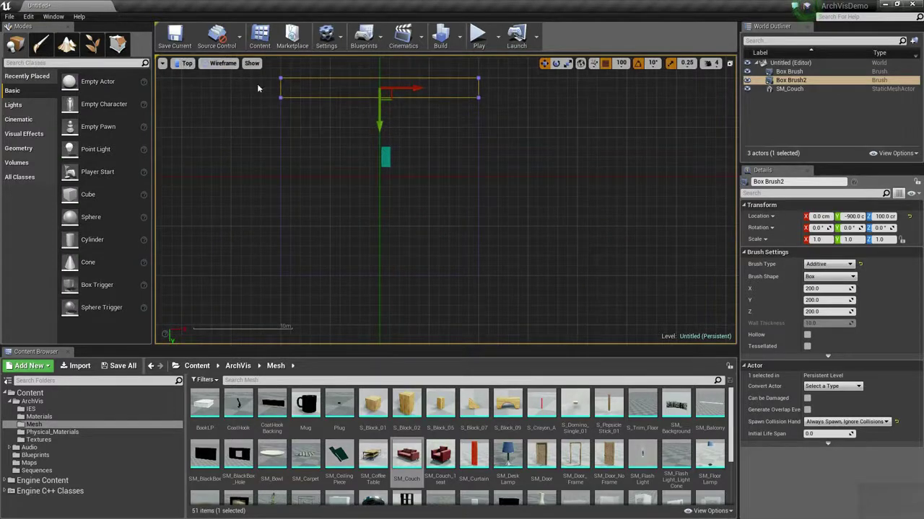
pyautogui.moveTo(380, 115)
pyautogui.keyDown('alt'); pyautogui.mouseDown()
pyautogui.moveTo(380, 314)
pyautogui.moveTo(380, 292)
pyautogui.mouseUp(); pyautogui.keyUp('alt')
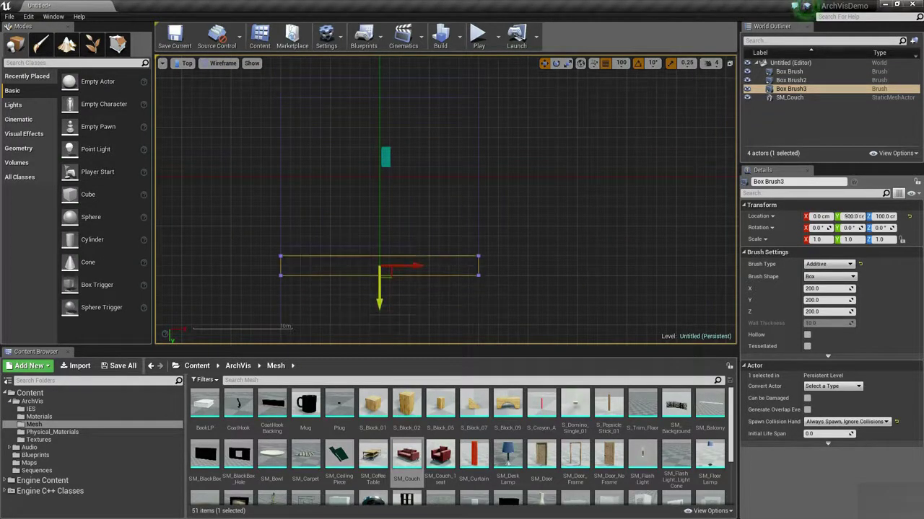
# Duplicate the wall brush at Y -900 cm with a -90° rotation about Z and move the copy to X -900, Y 0 cm.
pyautogui.click(373, 96)
pyautogui.click(372, 97)
pyautogui.click(429, 254)
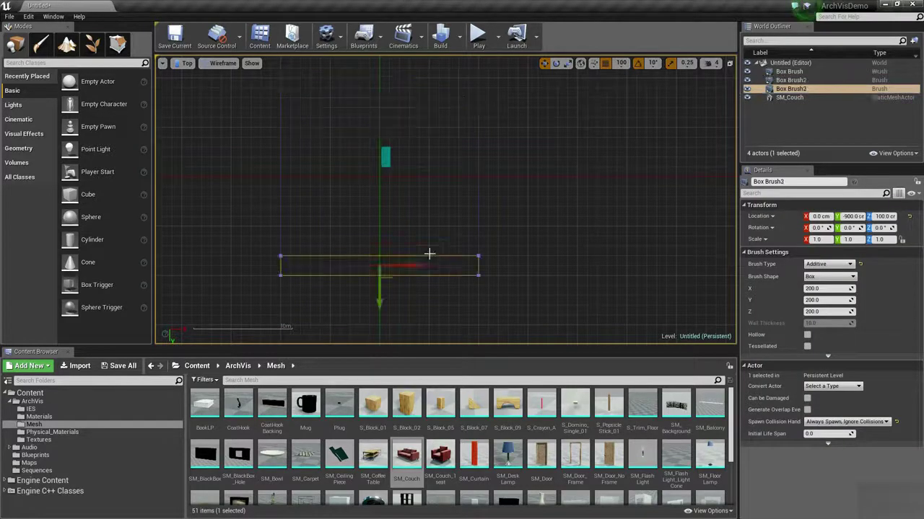
pyautogui.click(417, 94)
pyautogui.click(405, 98)
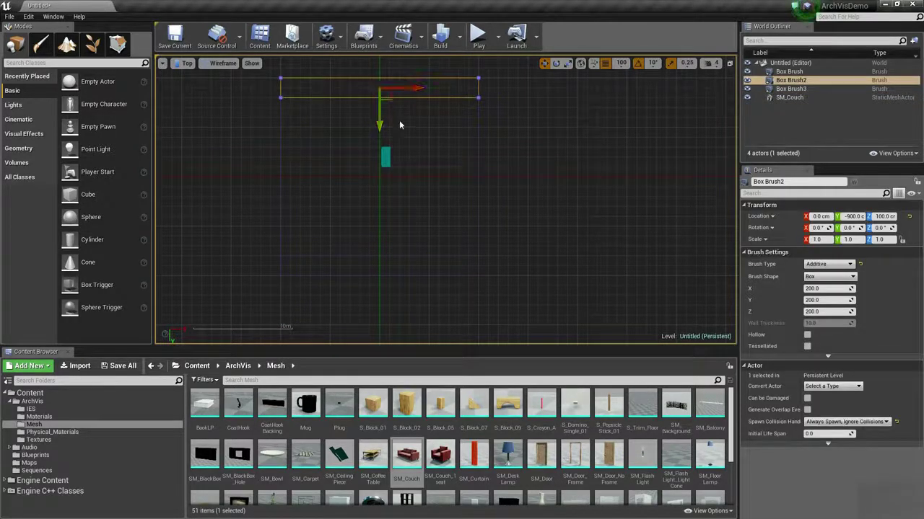
pyautogui.press('e')
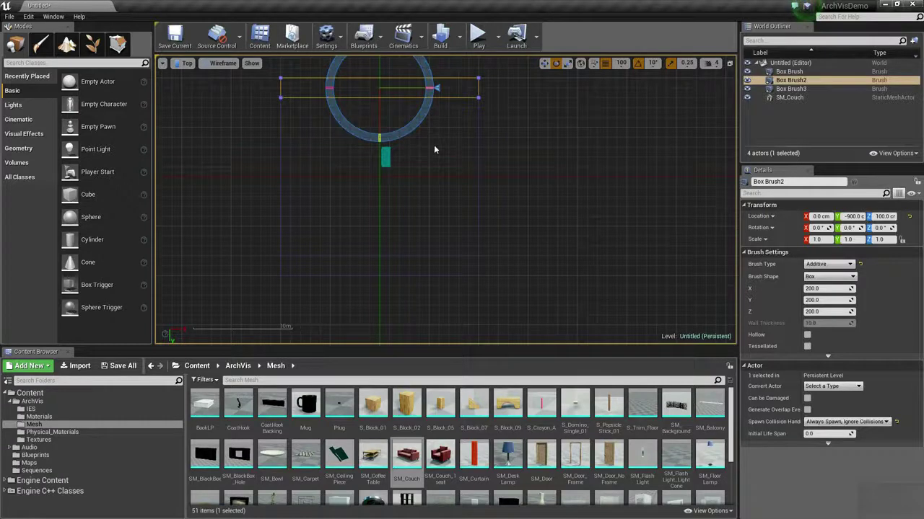
pyautogui.keyDown('alt'); pyautogui.moveTo(415, 130); pyautogui.dragTo(464, 91); pyautogui.keyUp('alt')
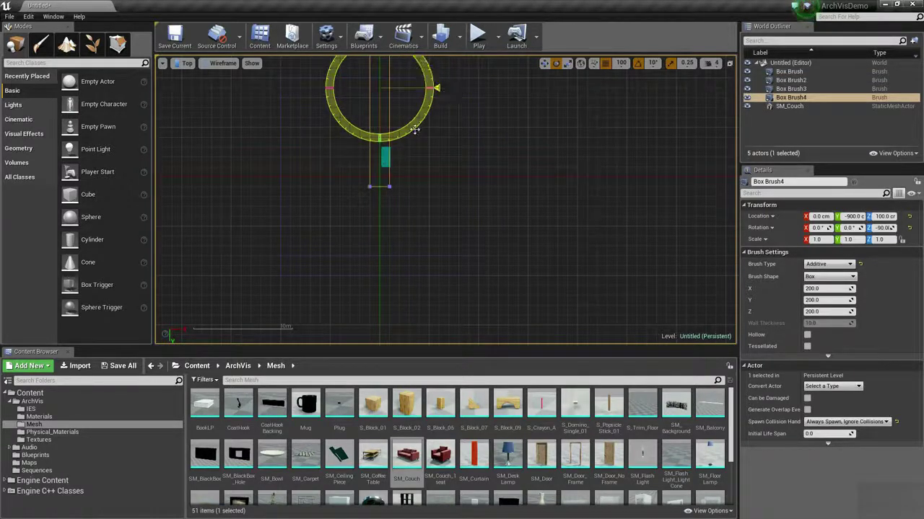
pyautogui.press('w')
pyautogui.moveTo(383, 94)
pyautogui.mouseDown()
pyautogui.moveTo(376, 119)
pyautogui.moveTo(296, 206)
pyautogui.moveTo(301, 186)
pyautogui.mouseUp()
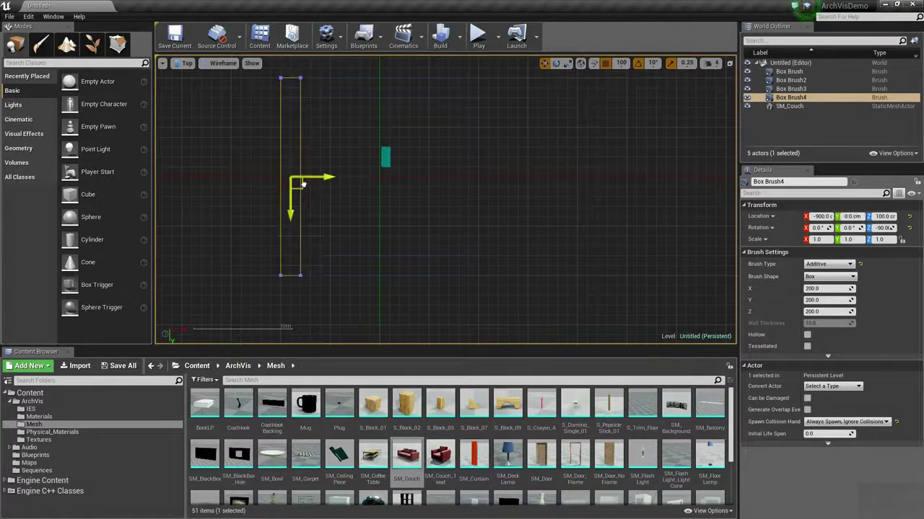
# In geometry editing, pull both ends of the rotated wall inward by 200 cm so it fits between the two long walls.
pyautogui.click(117, 44)
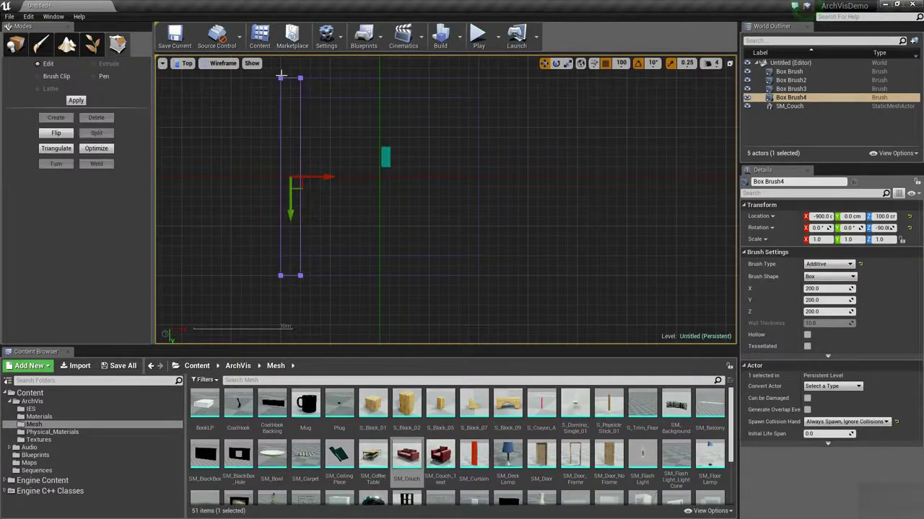
pyautogui.click(288, 76)
pyautogui.moveTo(292, 95); pyautogui.dragTo(293, 120)
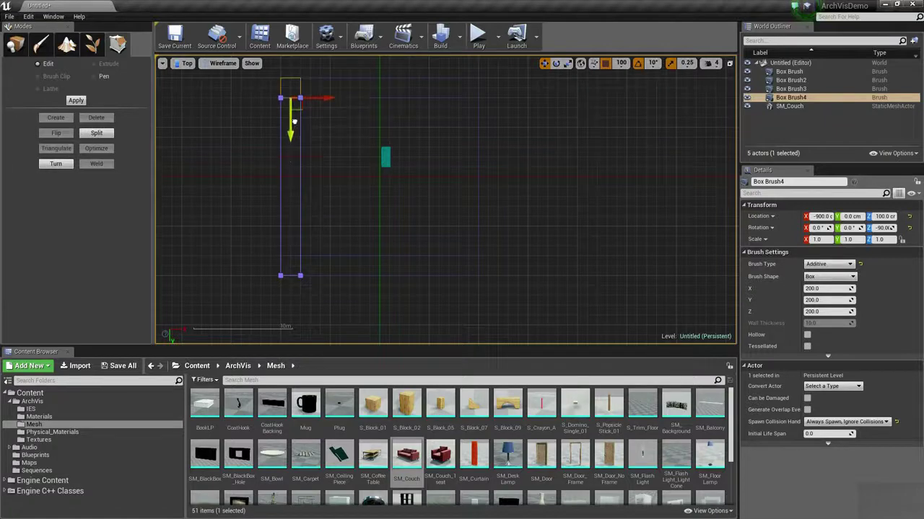
pyautogui.click(287, 275)
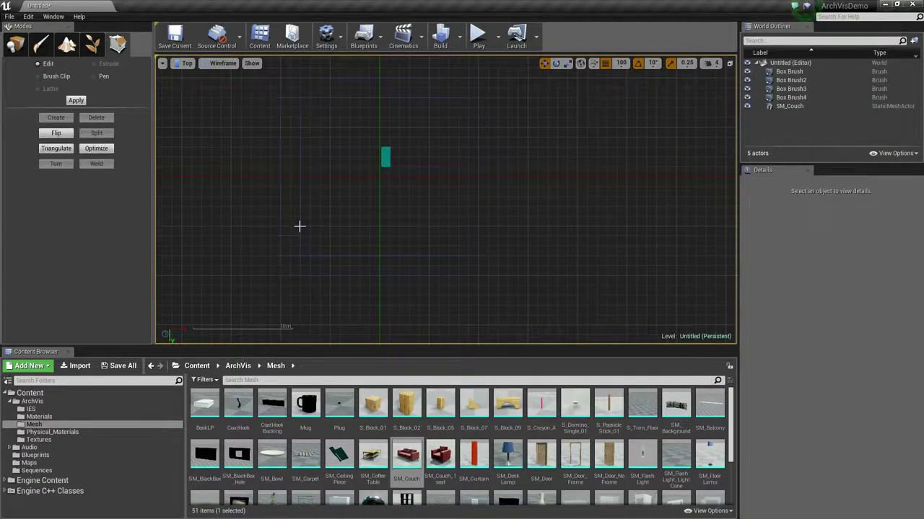
pyautogui.click(299, 227)
pyautogui.click(290, 275)
pyautogui.moveTo(292, 309); pyautogui.dragTo(302, 286)
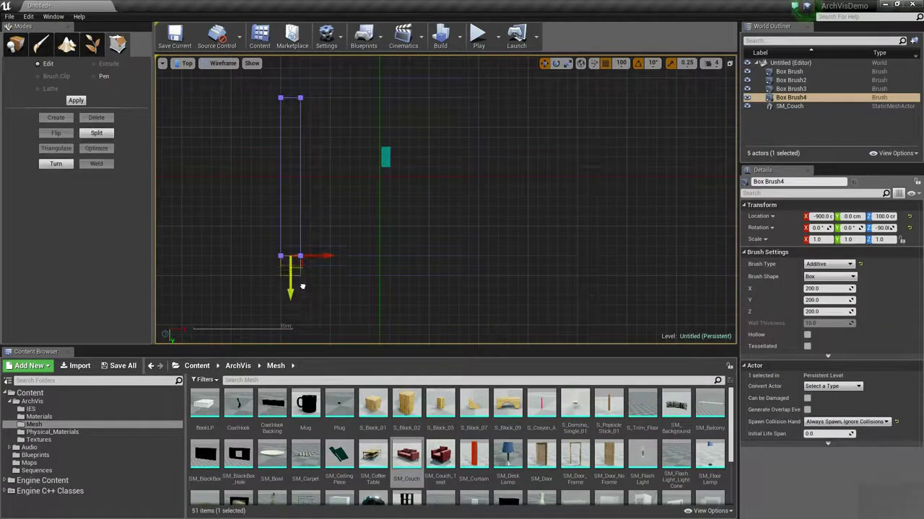
pyautogui.hotkey('shift', '1')
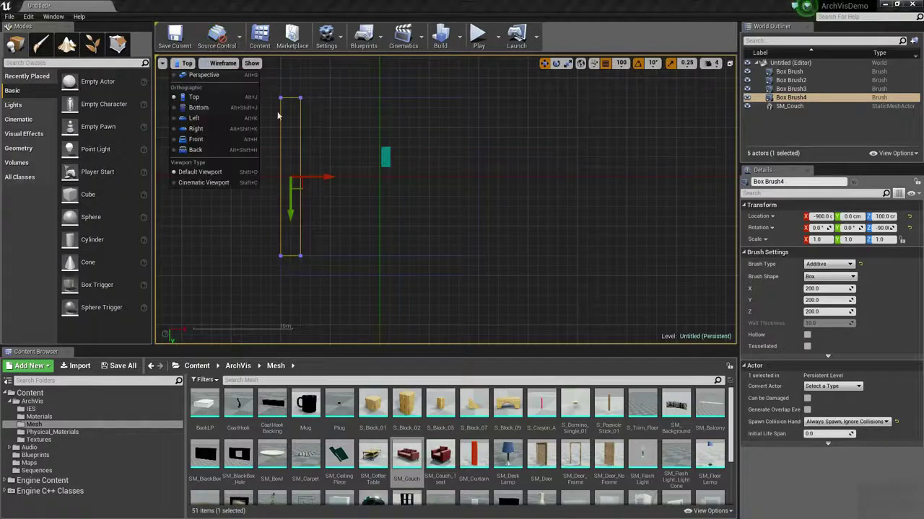
# In the perspective view, duplicate the shortened side wall and move the copy to the opposite side at X 900, Y 0 cm.
pyautogui.click(204, 75)
pyautogui.moveTo(387, 156); pyautogui.dragTo(267, 221, button='right')
pyautogui.click(334, 157)
pyautogui.moveTo(334, 156); pyautogui.dragTo(339, 162, button='right')
pyautogui.moveTo(318, 153)
pyautogui.keyDown('alt'); pyautogui.mouseDown()
pyautogui.moveTo(613, 148)
pyautogui.moveTo(602, 180)
pyautogui.mouseUp(); pyautogui.keyUp('alt')
# Place the SM_Door mesh against the wall at X 800, Y 200, Z 0 cm, rotated -90° about Z, for scale.
pyautogui.moveTo(603, 181)
pyautogui.mouseDown(button='right')
pyautogui.moveTo(479, 186)
pyautogui.moveTo(457, 202)
pyautogui.mouseUp(button='right')
pyautogui.click(457, 198)
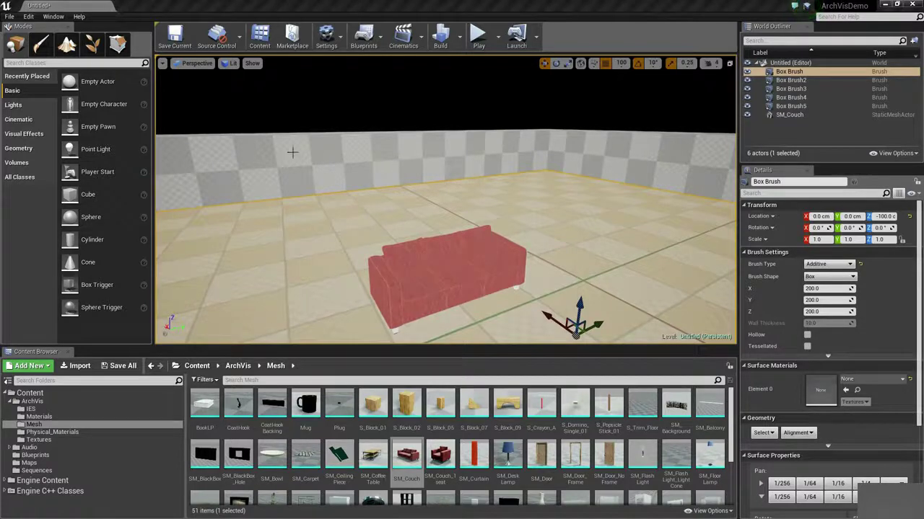
pyautogui.moveTo(281, 129); pyautogui.dragTo(253, 127, button='right')
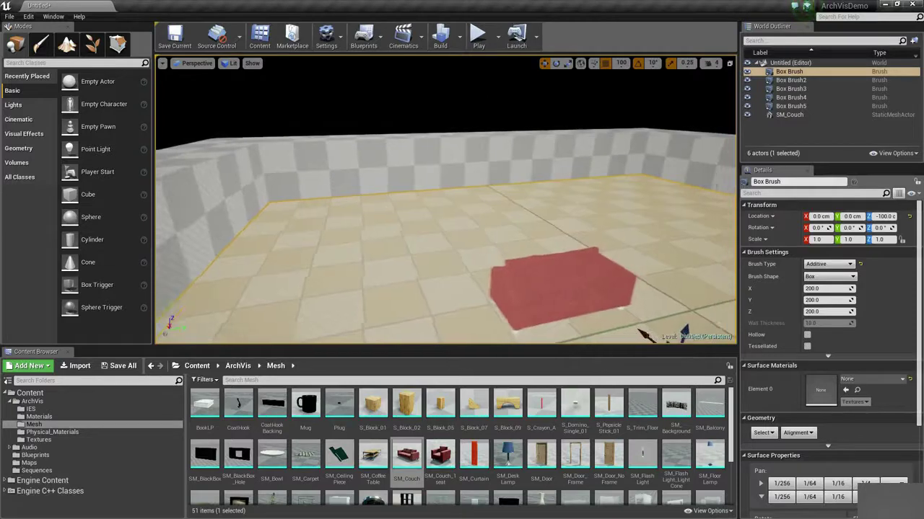
pyautogui.moveTo(462, 210); pyautogui.dragTo(428, 216, button='right')
pyautogui.moveTo(541, 454); pyautogui.dragTo(536, 188)
pyautogui.press('e')
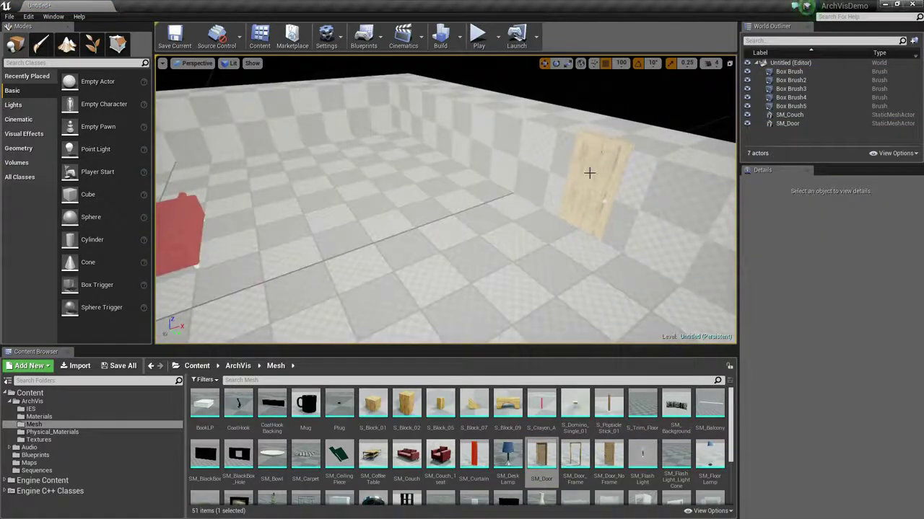
pyautogui.click(586, 170)
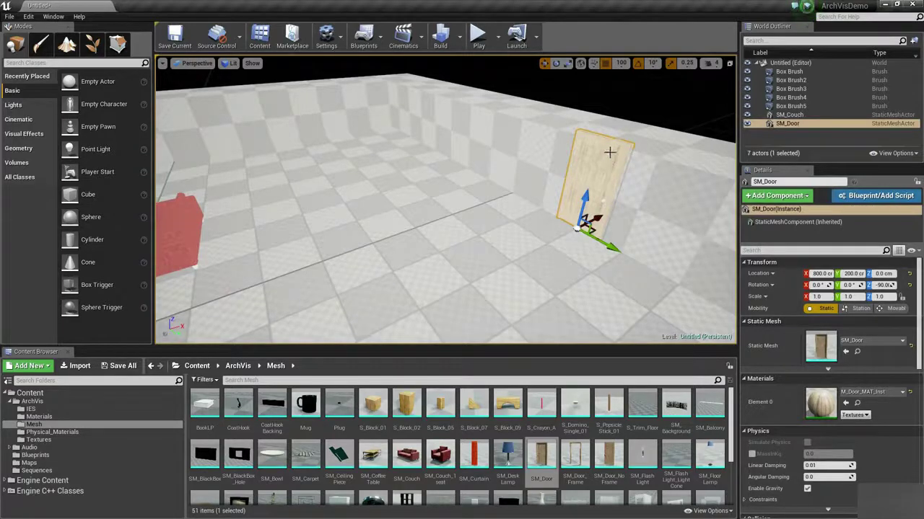
# Select all four wall brushes around the floor together.
pyautogui.click(477, 151)
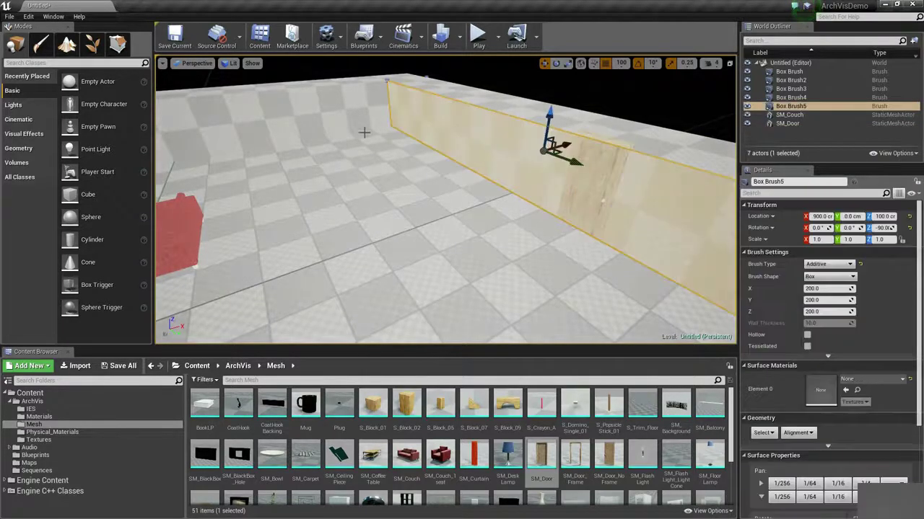
pyautogui.click(299, 132)
pyautogui.moveTo(371, 181)
pyautogui.mouseDown(button='right')
pyautogui.moveTo(289, 184)
pyautogui.moveTo(285, 217)
pyautogui.moveTo(285, 192)
pyautogui.moveTo(354, 179)
pyautogui.mouseUp(button='right')
pyautogui.moveTo(355, 128); pyautogui.dragTo(350, 142, button='right')
pyautogui.keyDown('ctrl'); pyautogui.click(559, 157); pyautogui.keyUp('ctrl')
pyautogui.moveTo(560, 157); pyautogui.dragTo(393, 288, button='right')
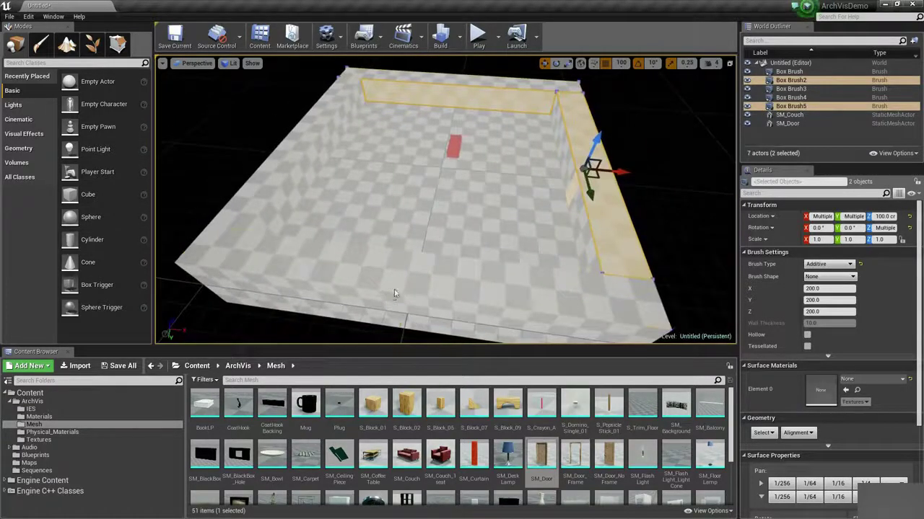
pyautogui.keyDown('ctrl'); pyautogui.click(404, 289); pyautogui.keyUp('ctrl')
pyautogui.keyDown('ctrl'); pyautogui.click(306, 156); pyautogui.keyUp('ctrl')
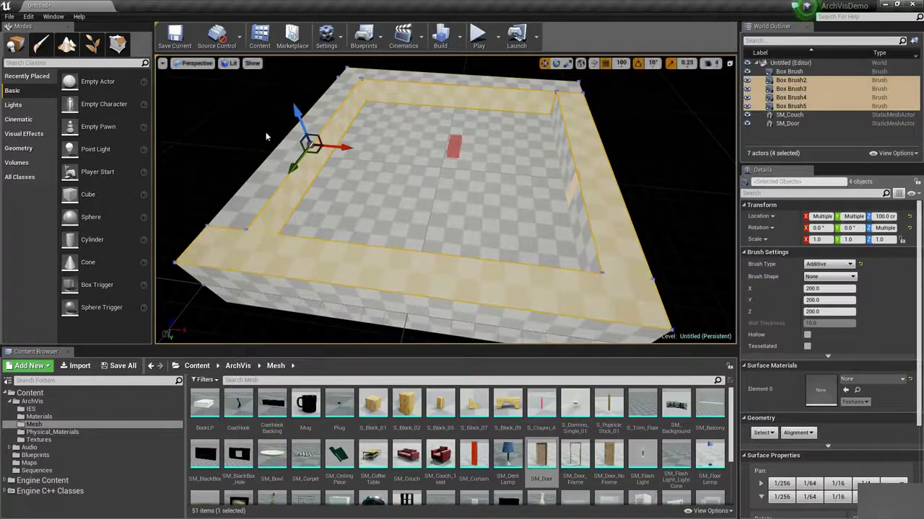
# In geometry editing, select the top faces of all four walls.
pyautogui.click(118, 45)
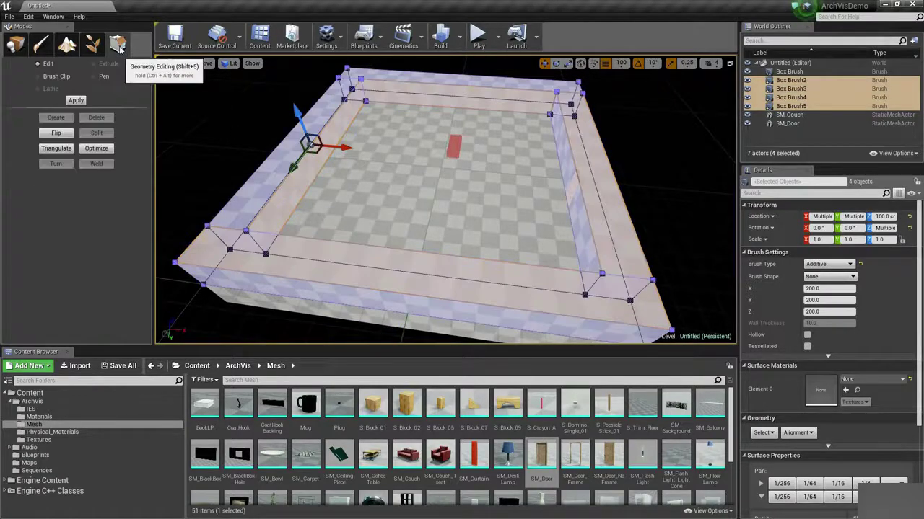
pyautogui.click(460, 87)
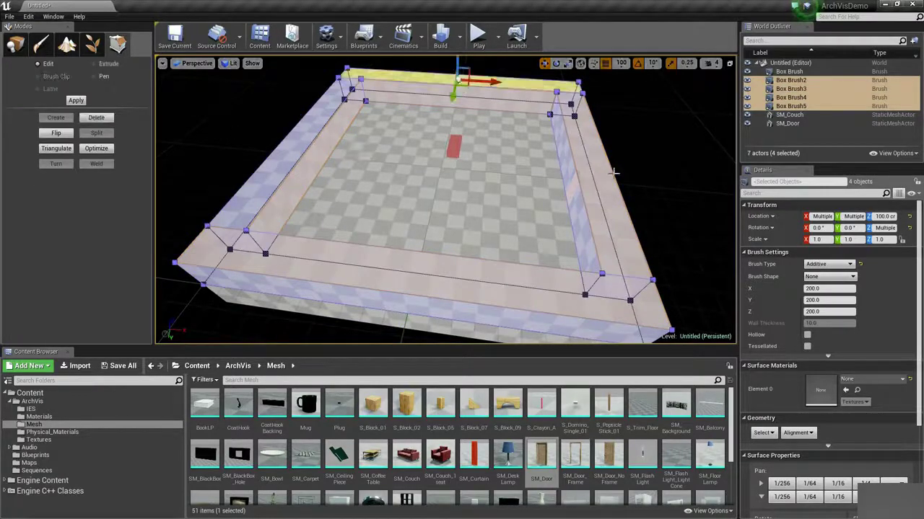
pyautogui.keyDown('ctrl'); pyautogui.click(606, 174); pyautogui.keyUp('ctrl')
pyautogui.keyDown('ctrl'); pyautogui.click(382, 255); pyautogui.keyUp('ctrl')
pyautogui.keyDown('ctrl'); pyautogui.click(289, 151); pyautogui.keyUp('ctrl')
pyautogui.press('w')
pyautogui.moveTo(289, 152); pyautogui.dragTo(238, 141, button='right')
pyautogui.keyDown('ctrl'); pyautogui.click(513, 149); pyautogui.keyUp('ctrl')
pyautogui.keyDown('ctrl'); pyautogui.click(513, 148); pyautogui.keyUp('ctrl')
# Raise the selected top faces along Z until the walls are about twice the door's height, and clear the selection.
pyautogui.moveTo(513, 149); pyautogui.dragTo(463, 103, button='right')
pyautogui.moveTo(461, 144); pyautogui.dragTo(464, 170, button='right')
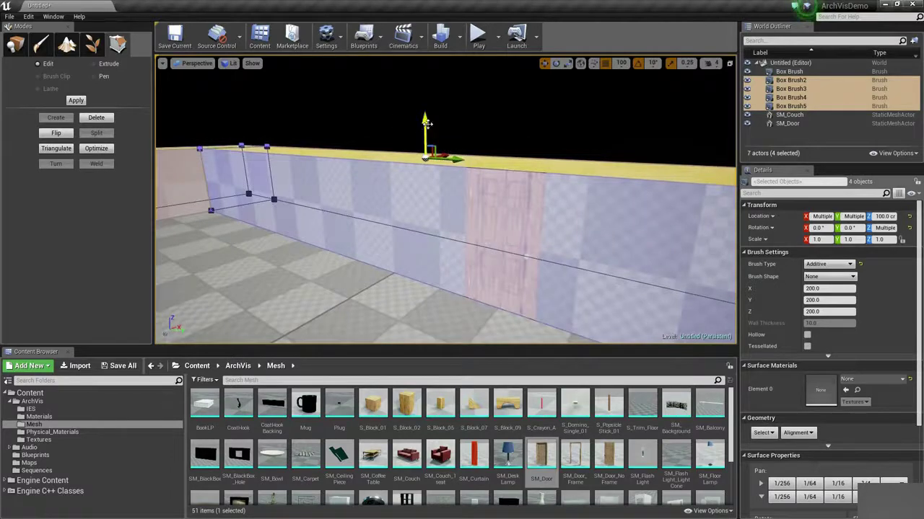
pyautogui.moveTo(425, 101)
pyautogui.mouseDown(button='right')
pyautogui.moveTo(395, 105)
pyautogui.moveTo(433, 105)
pyautogui.moveTo(407, 106)
pyautogui.moveTo(433, 98)
pyautogui.moveTo(419, 108)
pyautogui.mouseUp(button='right')
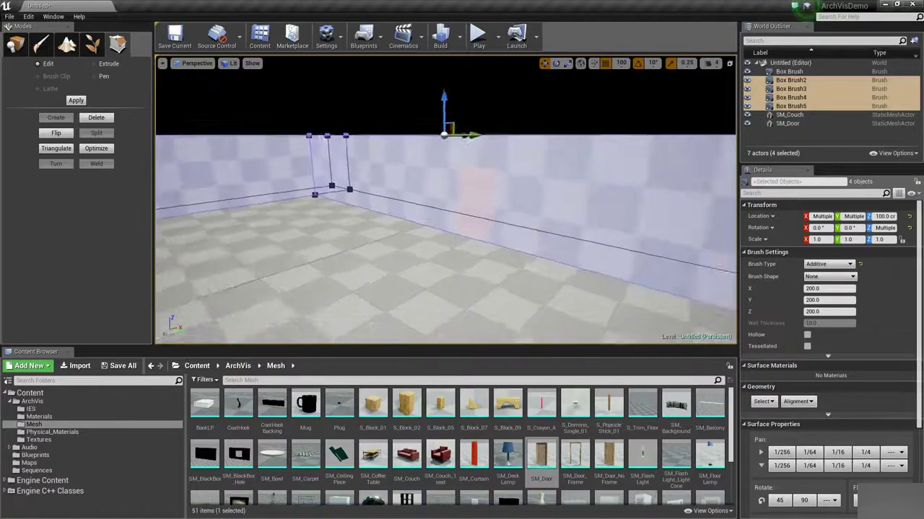
pyautogui.moveTo(496, 135); pyautogui.dragTo(495, 114)
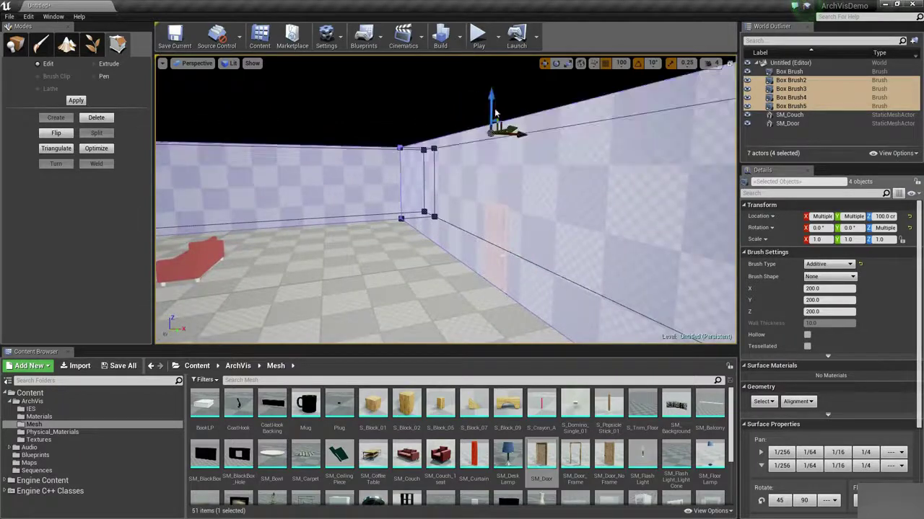
pyautogui.moveTo(392, 175); pyautogui.dragTo(448, 110, button='right')
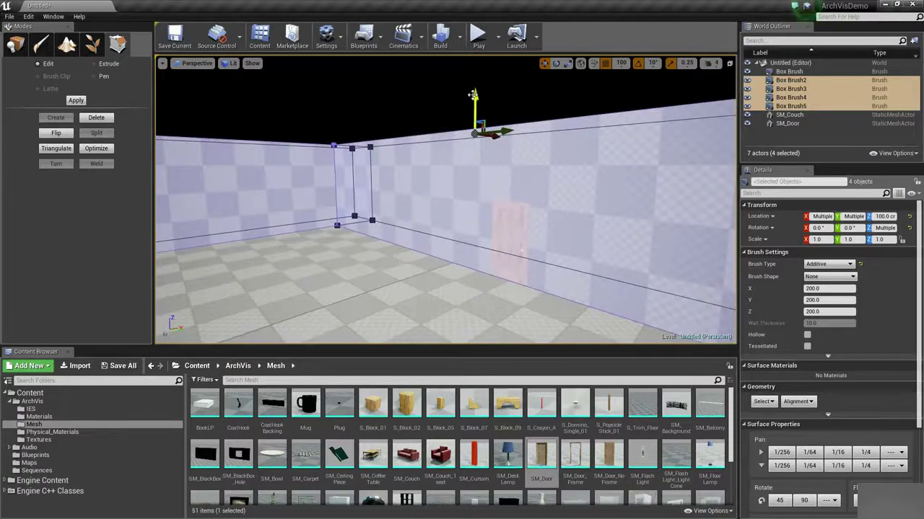
pyautogui.moveTo(473, 95)
pyautogui.mouseDown()
pyautogui.moveTo(485, 131)
pyautogui.moveTo(493, 126)
pyautogui.mouseUp()
pyautogui.click(511, 132)
# Examine the room and the selected couch in the four-viewport layout and return to the maximized perspective view.
pyautogui.moveTo(510, 131)
pyautogui.mouseDown(button='right')
pyautogui.moveTo(501, 178)
pyautogui.moveTo(494, 143)
pyautogui.moveTo(498, 153)
pyautogui.moveTo(528, 138)
pyautogui.moveTo(516, 142)
pyautogui.mouseUp(button='right')
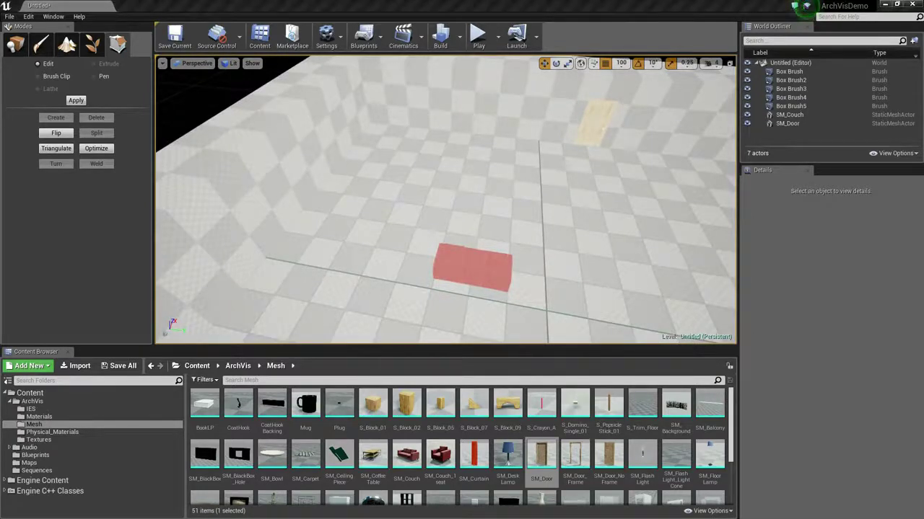
pyautogui.moveTo(645, 124); pyautogui.dragTo(596, 159, button='right')
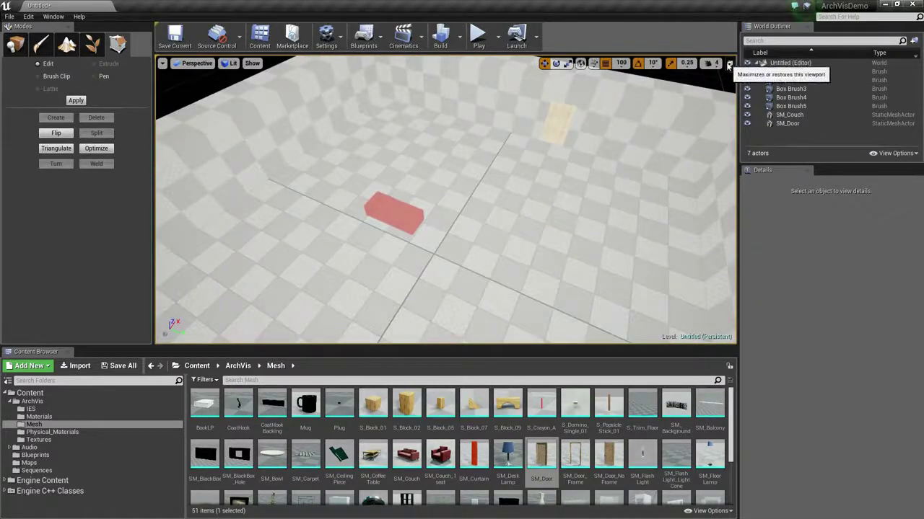
pyautogui.click(728, 65)
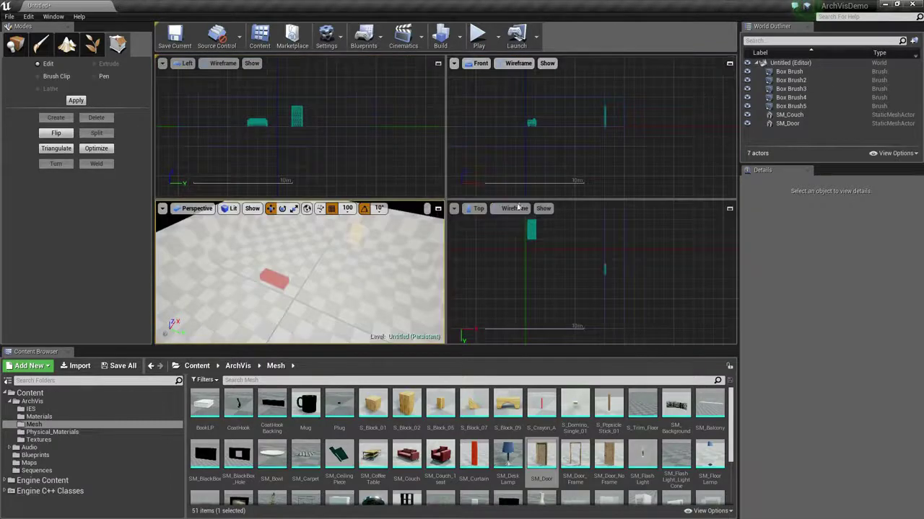
pyautogui.moveTo(282, 122)
pyautogui.mouseDown(button='right')
pyautogui.moveTo(279, 136)
pyautogui.moveTo(270, 109)
pyautogui.mouseUp(button='right')
pyautogui.moveTo(569, 127); pyautogui.dragTo(612, 92, button='right')
pyautogui.moveTo(570, 238); pyautogui.dragTo(556, 235, button='right')
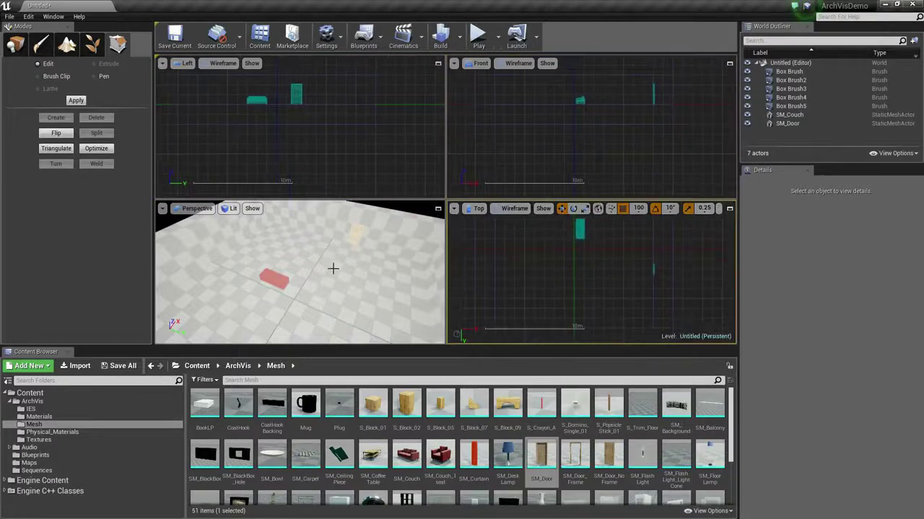
pyautogui.click(274, 279)
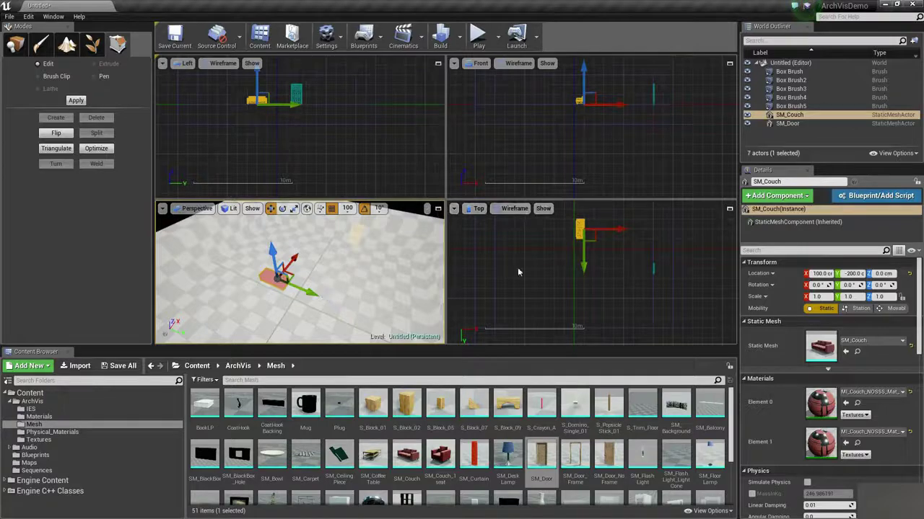
pyautogui.click(437, 210)
# Move the couch across the floor to X 300, Y -300 cm, keeping its Z rotation at 0°.
pyautogui.moveTo(462, 251); pyautogui.dragTo(474, 280, button='right')
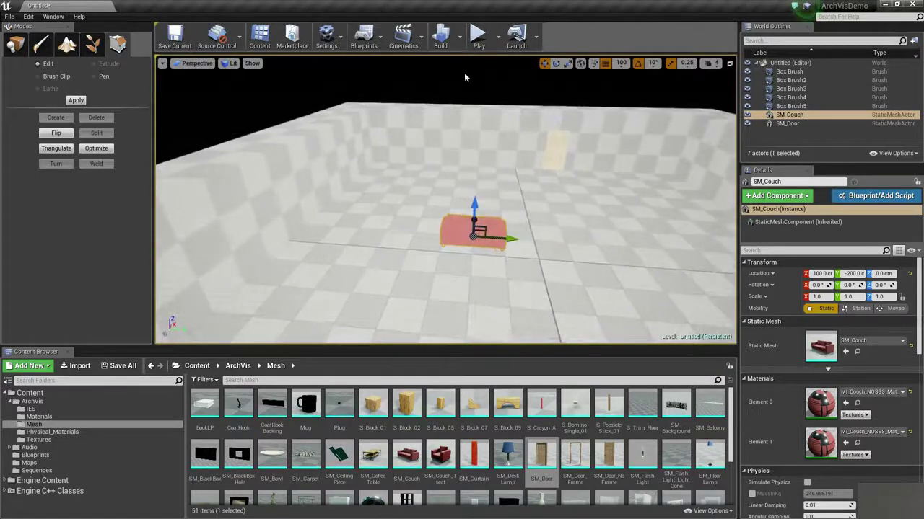
pyautogui.moveTo(474, 240); pyautogui.dragTo(476, 277, button='right')
pyautogui.moveTo(470, 142); pyautogui.dragTo(470, 137, button='right')
pyautogui.moveTo(469, 171)
pyautogui.mouseDown(button='right')
pyautogui.moveTo(433, 169)
pyautogui.moveTo(457, 175)
pyautogui.mouseUp(button='right')
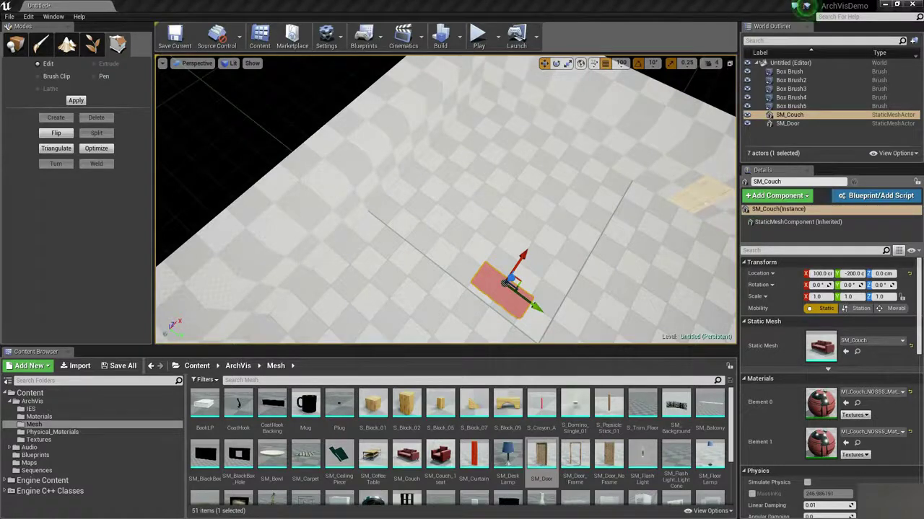
pyautogui.moveTo(503, 282); pyautogui.dragTo(479, 262, button='right')
pyautogui.press('e')
pyautogui.moveTo(469, 284); pyautogui.dragTo(488, 279)
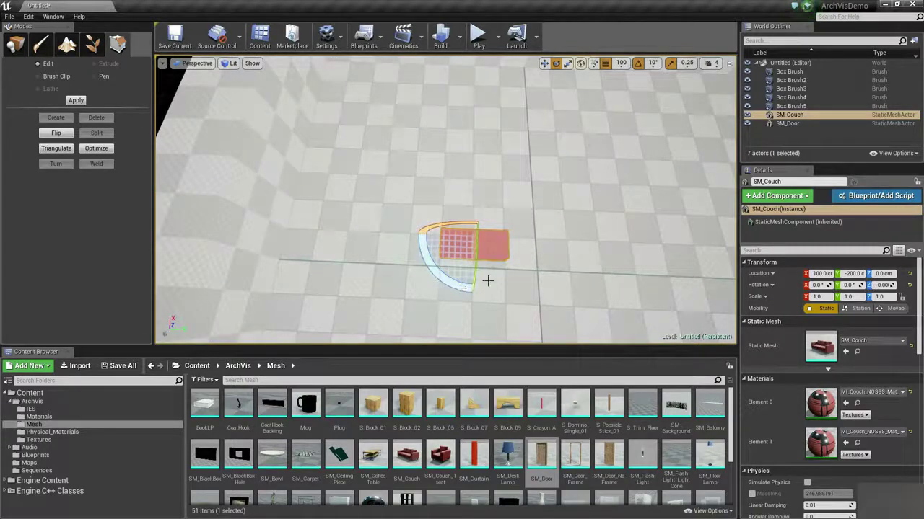
pyautogui.press('w')
pyautogui.moveTo(473, 235); pyautogui.dragTo(450, 175)
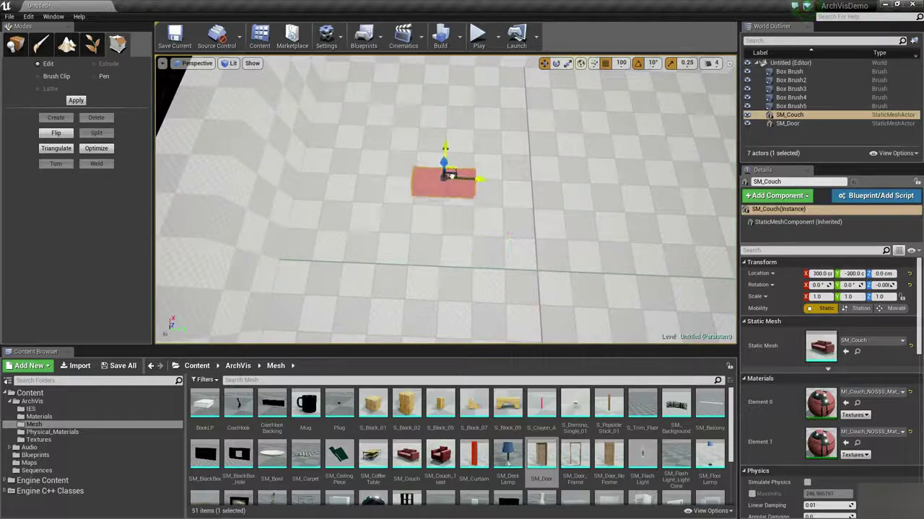
# Rotate the couch 180° about Z and shift it slightly along the X axis.
pyautogui.moveTo(452, 166); pyautogui.dragTo(443, 253, button='right')
pyautogui.press('e')
pyautogui.moveTo(443, 254); pyautogui.dragTo(404, 246)
pyautogui.moveTo(447, 261); pyautogui.dragTo(452, 211, button='right')
pyautogui.press('r')
pyautogui.press('w')
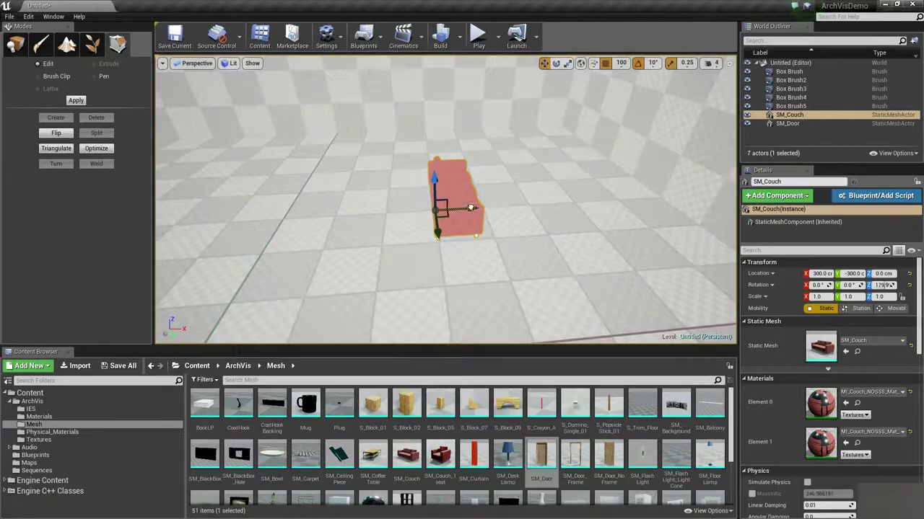
pyautogui.moveTo(470, 208); pyautogui.dragTo(438, 215)
# Duplicate the couch with a Z rotation of about 90° and move the copy to X 400, Y -100 cm.
pyautogui.moveTo(438, 215); pyautogui.dragTo(448, 249, button='right')
pyautogui.press('e')
pyautogui.keyDown('alt'); pyautogui.moveTo(334, 219); pyautogui.dragTo(513, 178); pyautogui.keyUp('alt')
pyautogui.press('w')
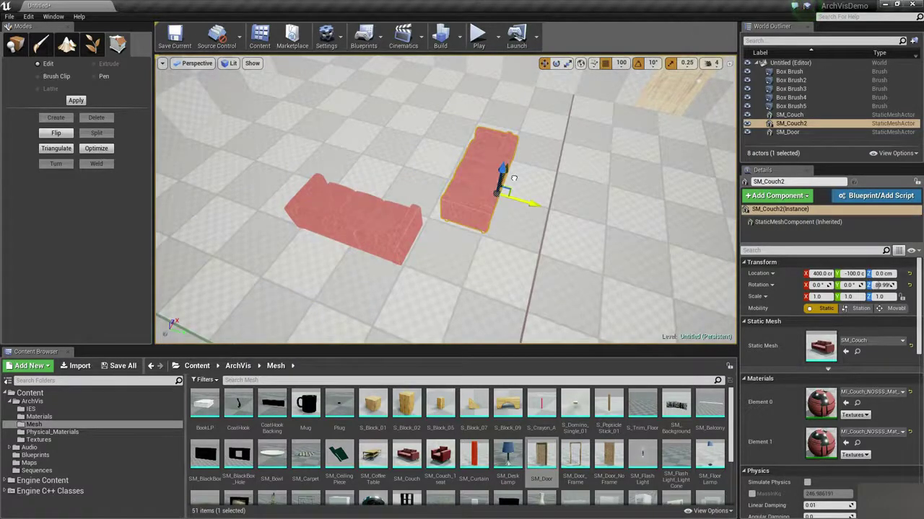
pyautogui.moveTo(523, 189); pyautogui.dragTo(490, 193, button='right')
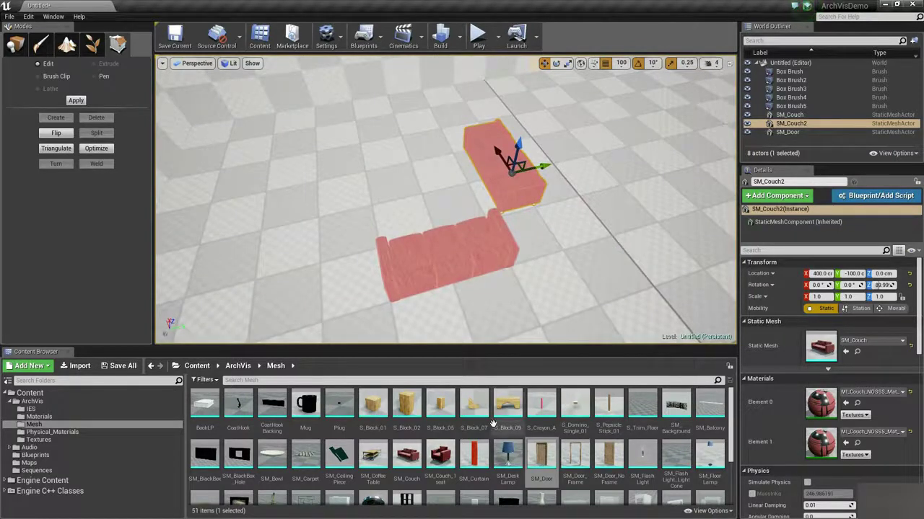
# Place the SM_CoffeeTable mesh in front of the couches at X 400, Y -300 cm.
pyautogui.scroll(-2, 538, 460)
pyautogui.scroll(2, 453, 461)
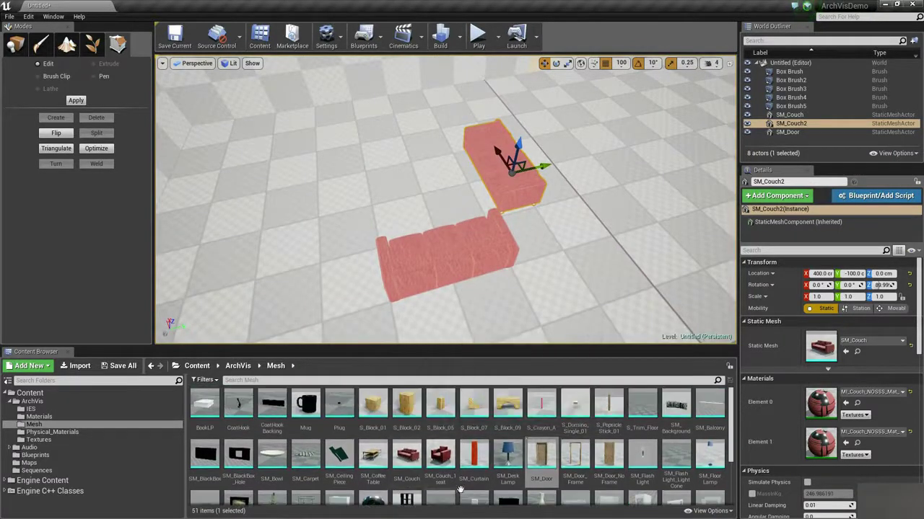
pyautogui.moveTo(374, 461); pyautogui.dragTo(416, 194)
pyautogui.moveTo(466, 240); pyautogui.dragTo(442, 174, button='right')
pyautogui.moveTo(525, 215); pyautogui.dragTo(545, 221, button='right')
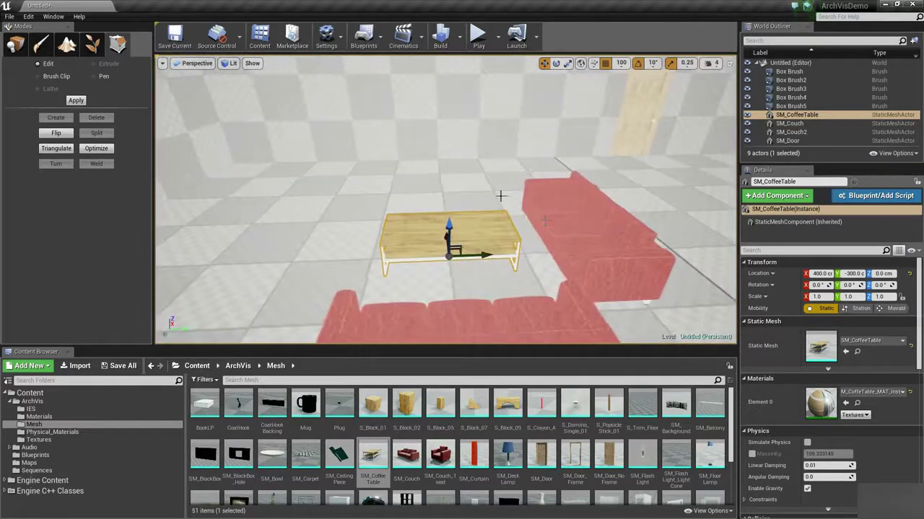
# Move the door along the wall to X 800, Y -500 cm.
pyautogui.click(648, 107)
pyautogui.moveTo(658, 152); pyautogui.dragTo(382, 182)
pyautogui.moveTo(350, 323)
pyautogui.mouseDown(button='right')
pyautogui.moveTo(348, 340)
pyautogui.moveTo(350, 323)
pyautogui.mouseUp(button='right')
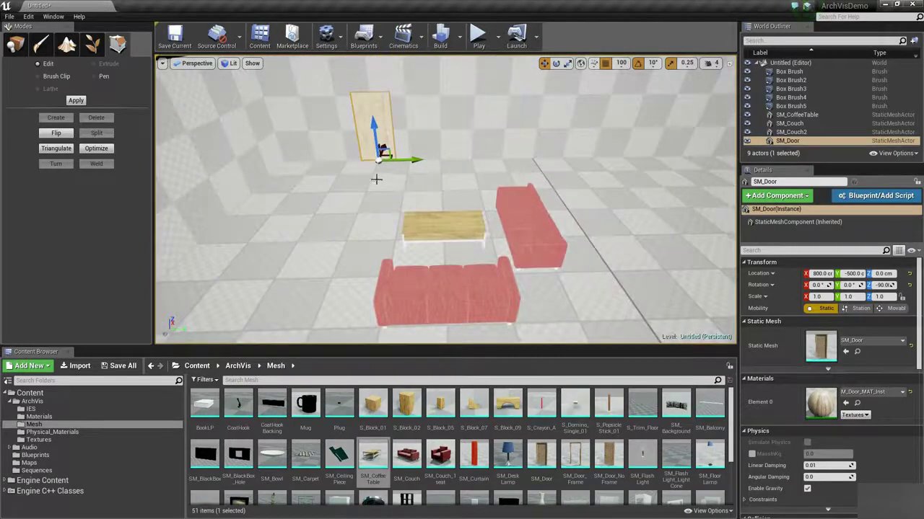
# Duplicate the door, rotate the copy to 0° about Z and position it at X 100, Y 0 cm.
pyautogui.moveTo(381, 174); pyautogui.dragTo(270, 214, button='right')
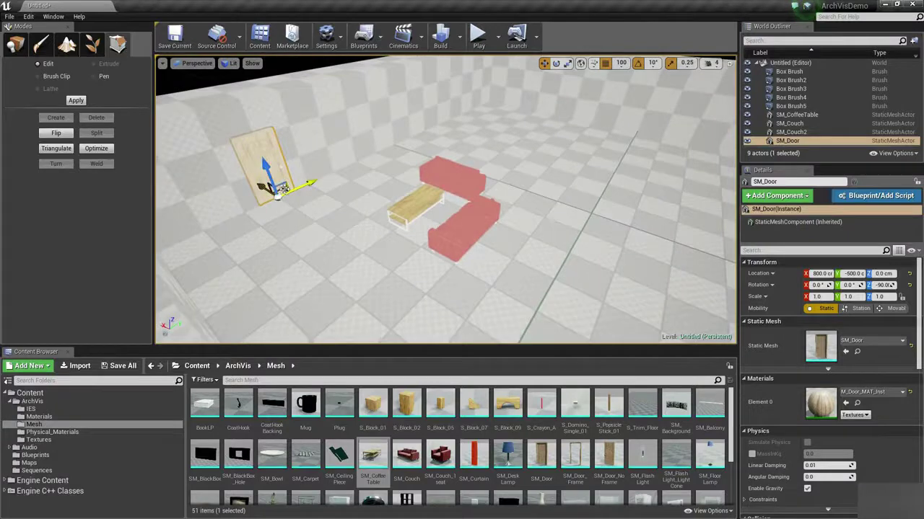
pyautogui.keyDown('alt'); pyautogui.moveTo(283, 190); pyautogui.dragTo(590, 212); pyautogui.keyUp('alt')
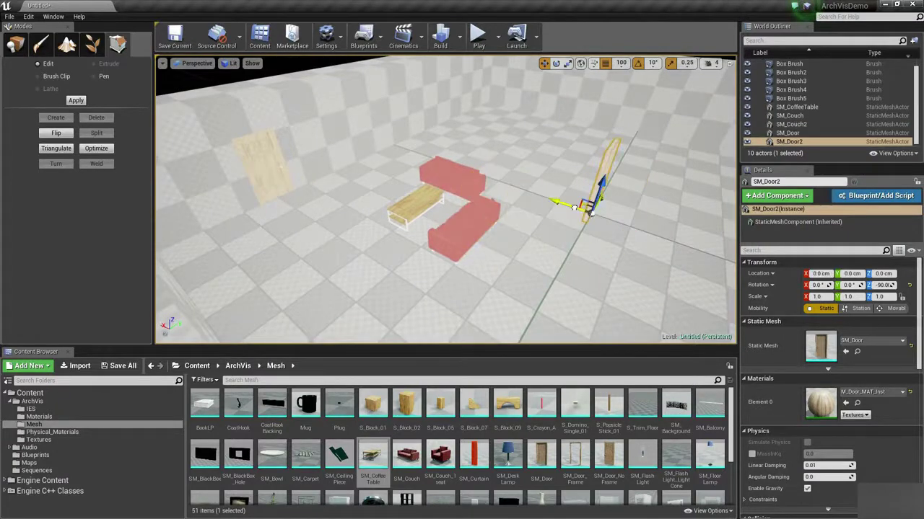
pyautogui.press('e')
pyautogui.moveTo(600, 248); pyautogui.dragTo(671, 250)
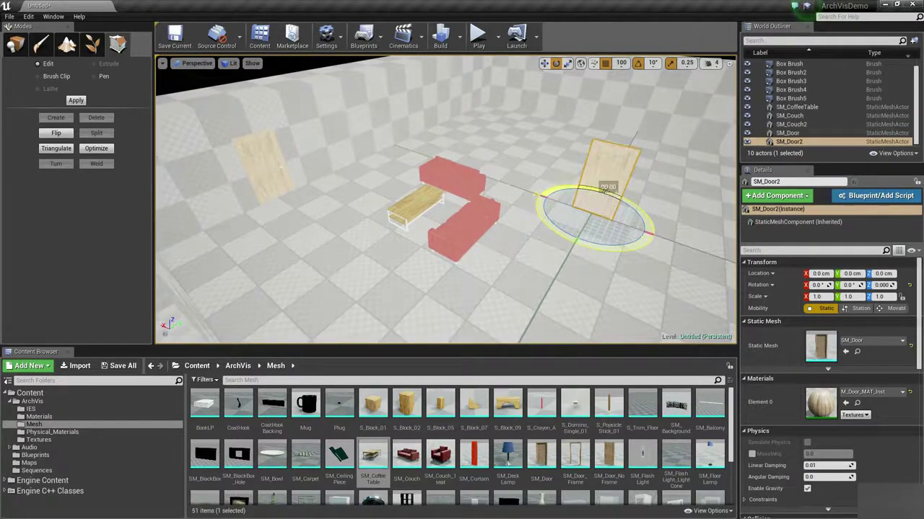
pyautogui.moveTo(559, 253)
pyautogui.mouseDown(button='right')
pyautogui.moveTo(593, 265)
pyautogui.moveTo(558, 253)
pyautogui.mouseUp(button='right')
pyautogui.press('w')
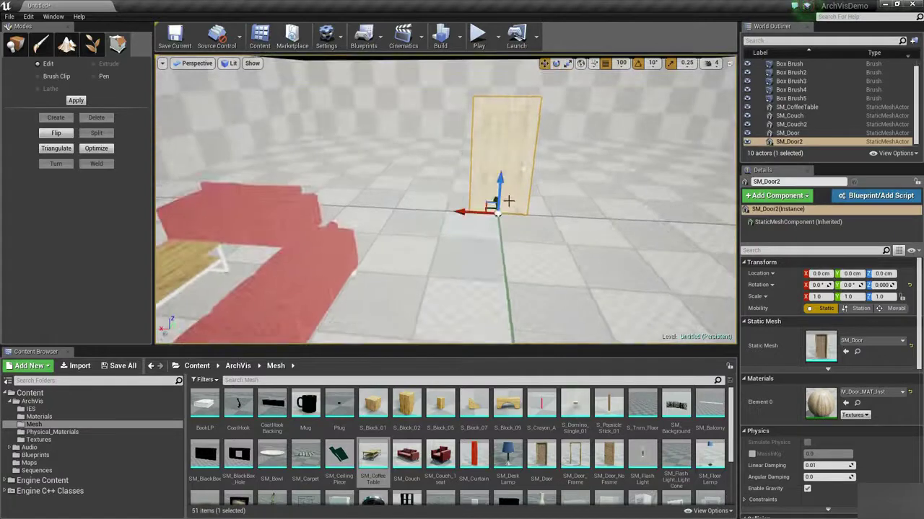
pyautogui.moveTo(474, 213); pyautogui.dragTo(432, 214)
pyautogui.moveTo(458, 266); pyautogui.dragTo(435, 283, button='right')
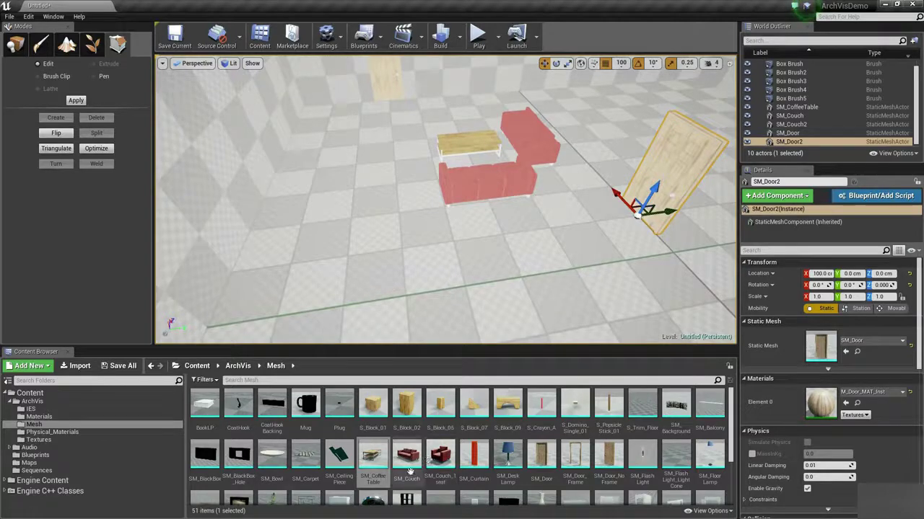
# Place the SM_Couch_1seat armchair at X 300, Y -500 cm and rotate it to -140° about Z.
pyautogui.moveTo(440, 456); pyautogui.dragTo(399, 185)
pyautogui.moveTo(436, 268)
pyautogui.mouseDown(button='right')
pyautogui.moveTo(418, 266)
pyautogui.moveTo(442, 257)
pyautogui.mouseUp(button='right')
pyautogui.press('w')
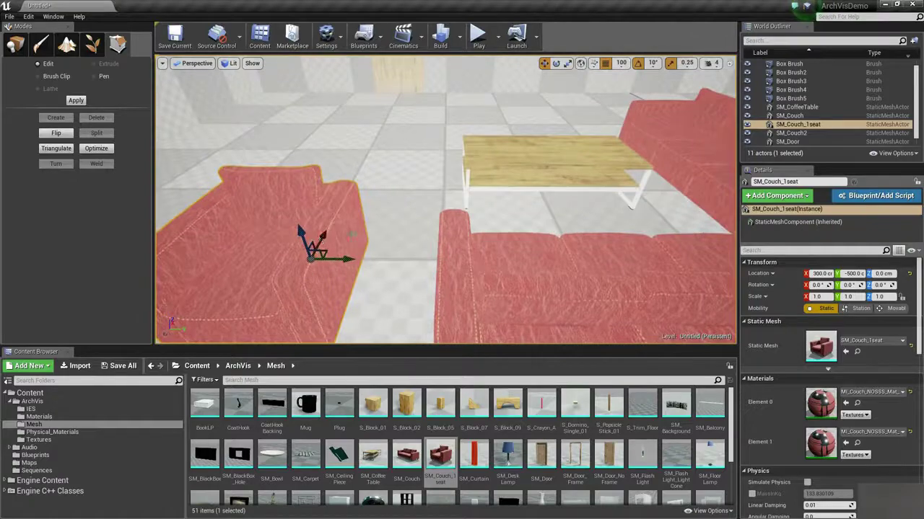
pyautogui.keyDown('alt'); pyautogui.moveTo(351, 233); pyautogui.dragTo(382, 190); pyautogui.keyUp('alt')
pyautogui.moveTo(384, 248); pyautogui.dragTo(339, 231)
pyautogui.press('w')
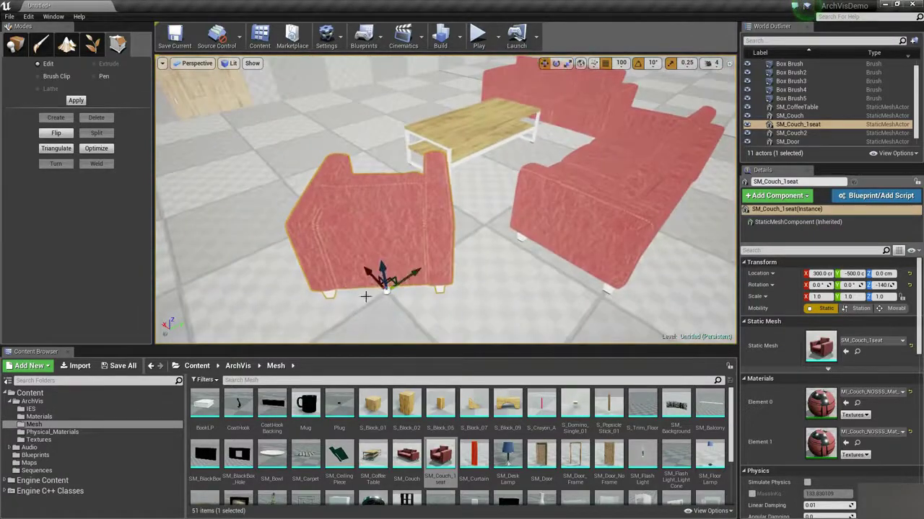
# Place the SM_TV mesh near the wall at X 700, Y -200 cm and rotate it to -90° about Z.
pyautogui.scroll(-6, 339, 231)
pyautogui.moveTo(434, 257)
pyautogui.keyDown('alt'); pyautogui.mouseDown()
pyautogui.moveTo(422, 254)
pyautogui.moveTo(434, 257)
pyautogui.mouseUp(); pyautogui.keyUp('alt')
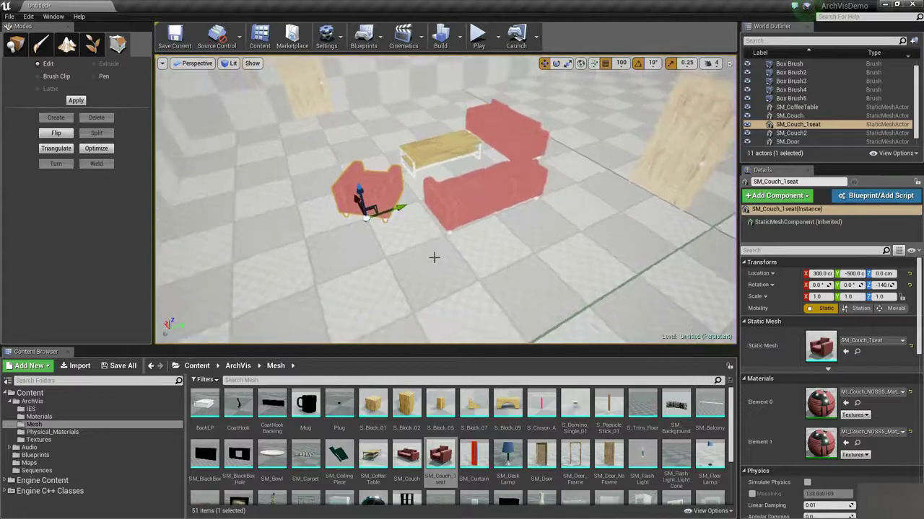
pyautogui.keyDown('alt'); pyautogui.moveTo(512, 248); pyautogui.dragTo(476, 256); pyautogui.keyUp('alt')
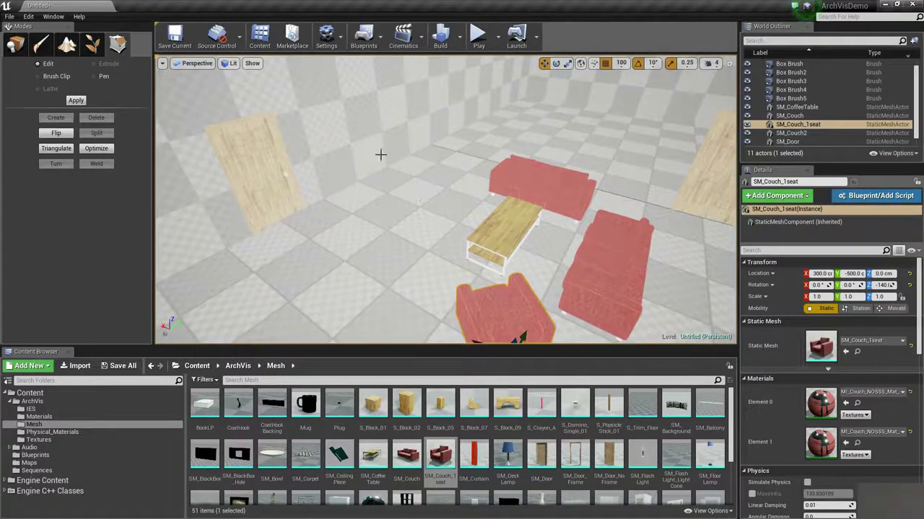
pyautogui.keyDown('alt'); pyautogui.moveTo(462, 303); pyautogui.dragTo(387, 252); pyautogui.keyUp('alt')
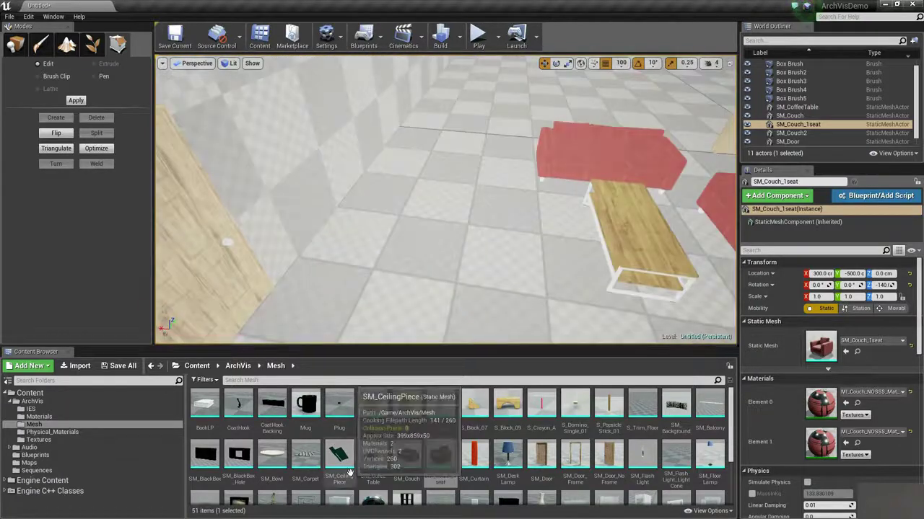
pyautogui.scroll(-2, 447, 480)
pyautogui.moveTo(508, 453); pyautogui.dragTo(389, 181)
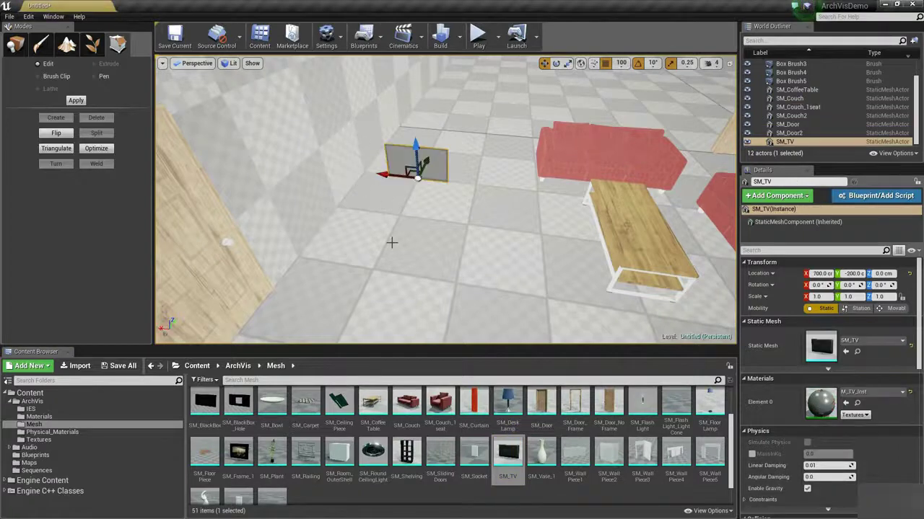
pyautogui.press('f')
pyautogui.press('e')
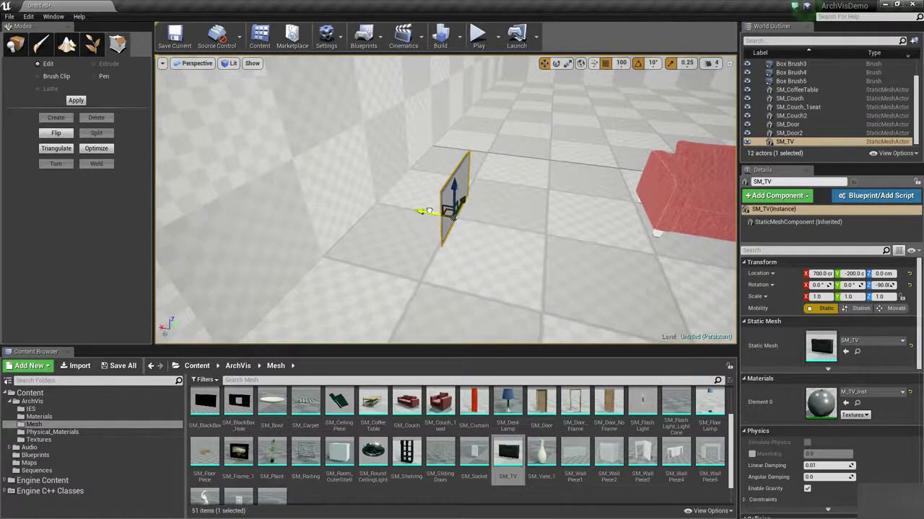
# Move the TV onto the wall at X 800, Y -300 cm and raise it to Z 100 cm.
pyautogui.moveTo(421, 231)
pyautogui.mouseDown(button='right')
pyautogui.moveTo(450, 249)
pyautogui.moveTo(462, 288)
pyautogui.moveTo(433, 263)
pyautogui.moveTo(421, 232)
pyautogui.mouseUp(button='right')
pyautogui.moveTo(490, 152); pyautogui.dragTo(361, 123, button='right')
pyautogui.moveTo(513, 260); pyautogui.dragTo(465, 215)
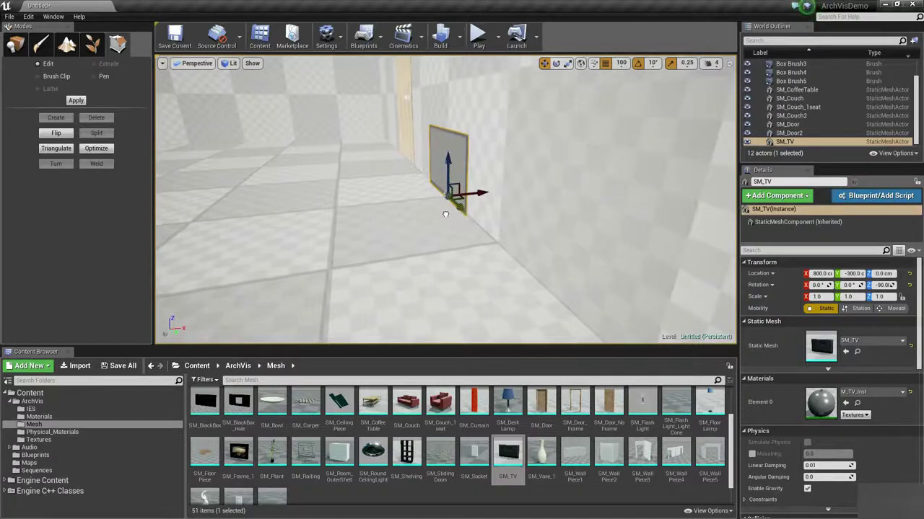
pyautogui.moveTo(445, 214); pyautogui.dragTo(424, 184, button='right')
pyautogui.moveTo(494, 230); pyautogui.dragTo(499, 171)
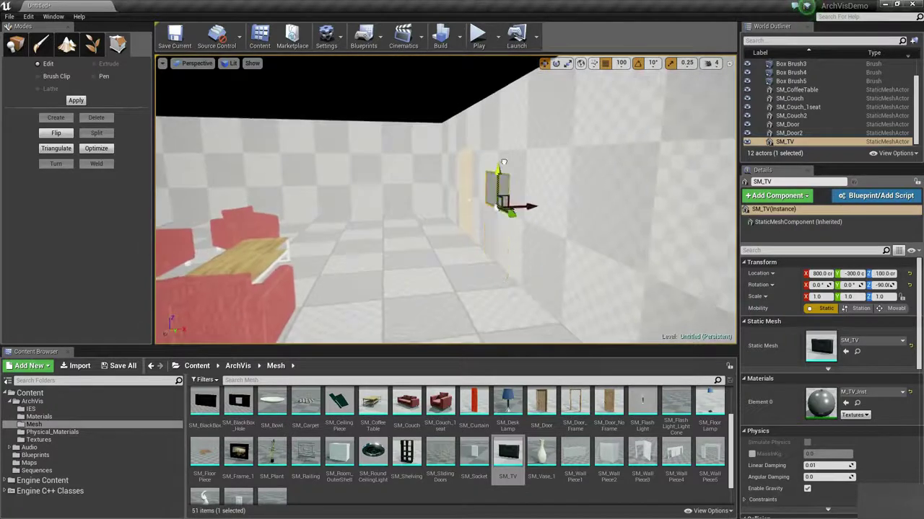
pyautogui.moveTo(504, 149); pyautogui.dragTo(505, 256, button='right')
# Select the couches, doors, armchair, coffee table and TV one after another to examine the furniture layout.
pyautogui.click(508, 213)
pyautogui.moveTo(508, 213); pyautogui.dragTo(505, 216, button='right')
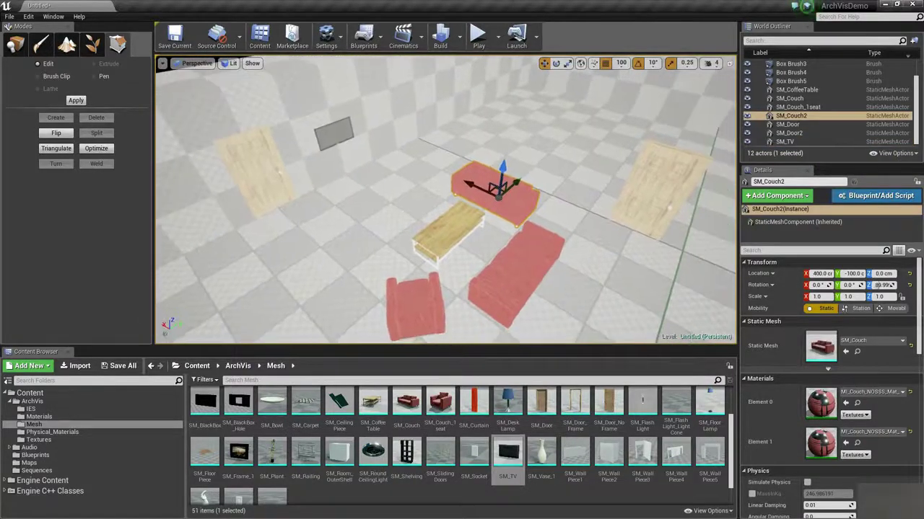
pyautogui.click(264, 176)
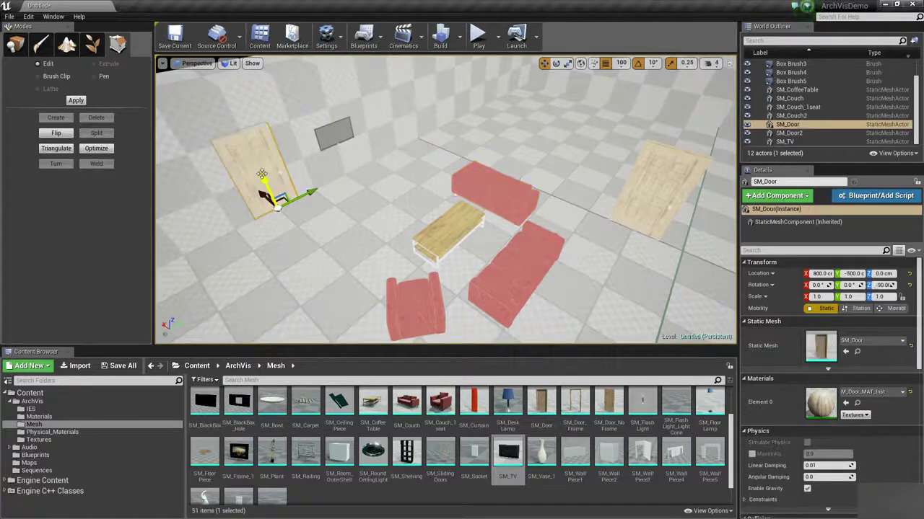
pyautogui.click(643, 191)
pyautogui.click(518, 280)
pyautogui.click(415, 307)
pyautogui.click(444, 249)
pyautogui.click(336, 133)
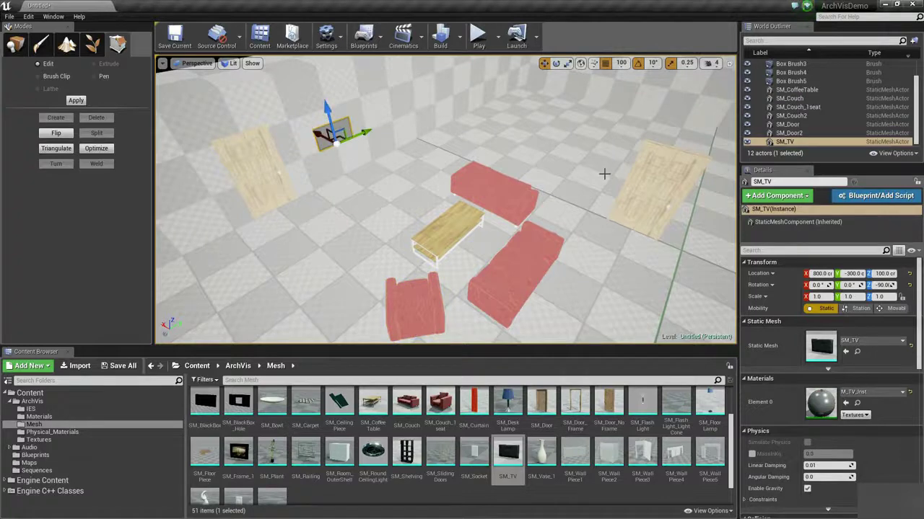
# Switch the viewport to the Top orthographic view, framed on the furniture.
pyautogui.click(228, 63)
pyautogui.click(194, 63)
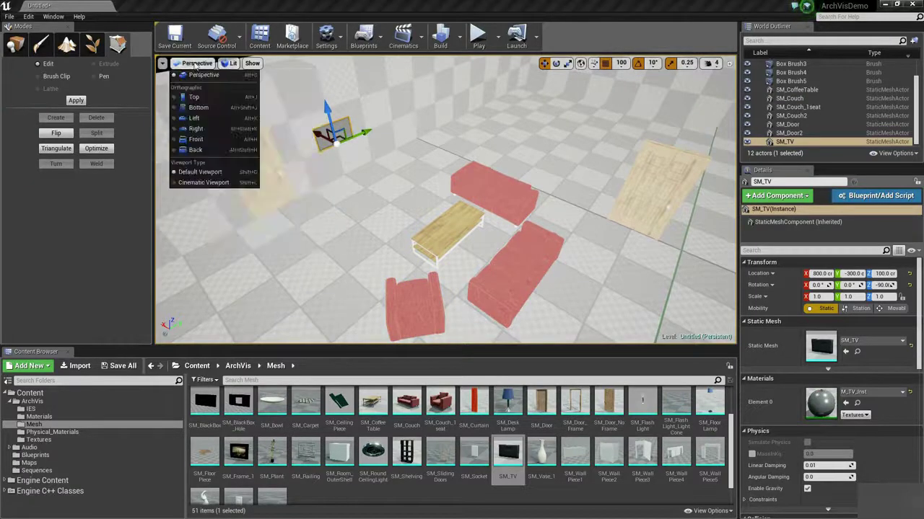
pyautogui.click(201, 96)
pyautogui.press('f')
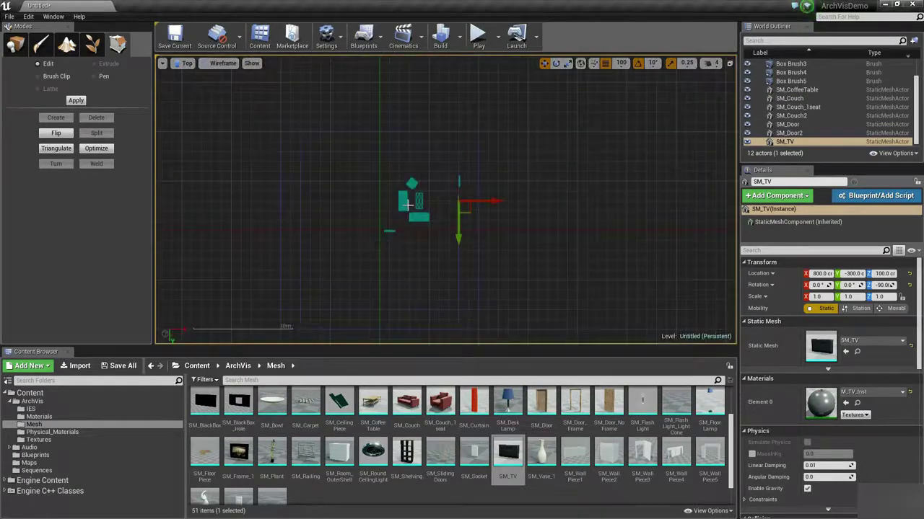
pyautogui.scroll(4, 433, 204)
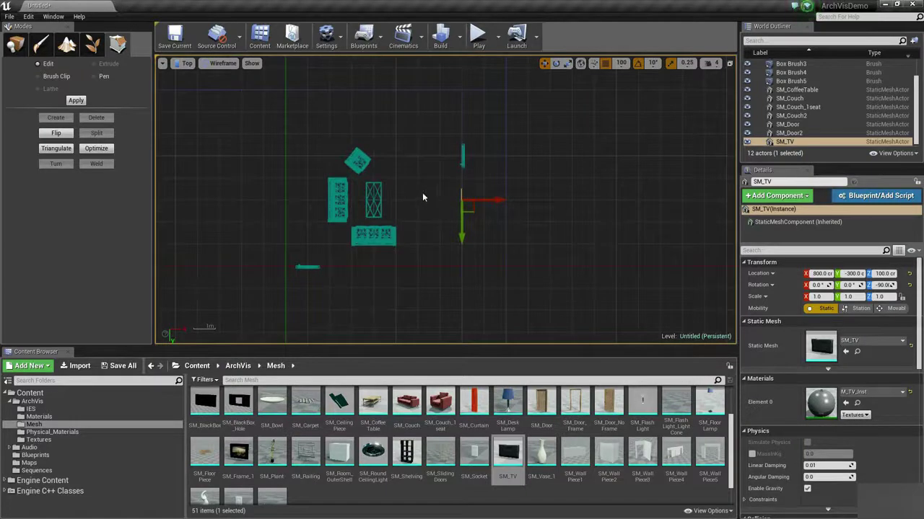
pyautogui.scroll(1, 422, 193)
pyautogui.moveTo(423, 196); pyautogui.dragTo(424, 192, button='right')
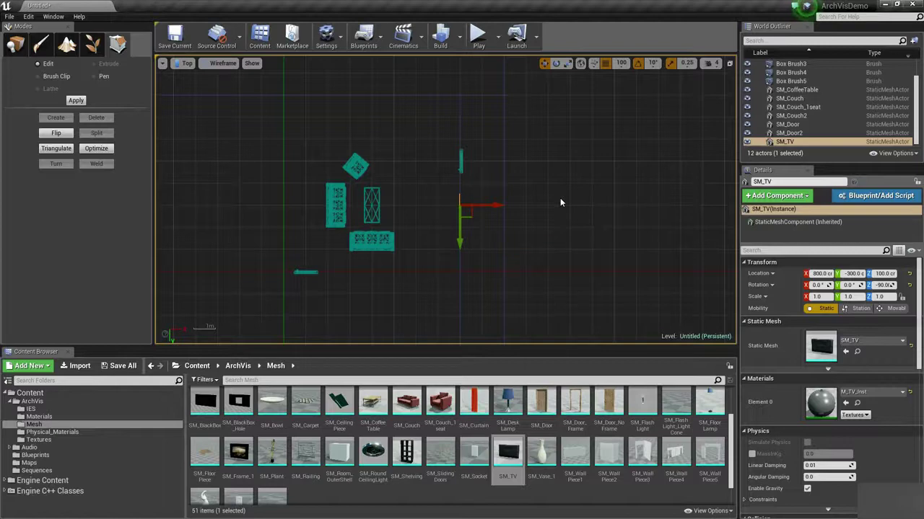
# Try to box-select the furniture group in the top view while in geometry editing mode.
pyautogui.click(541, 160)
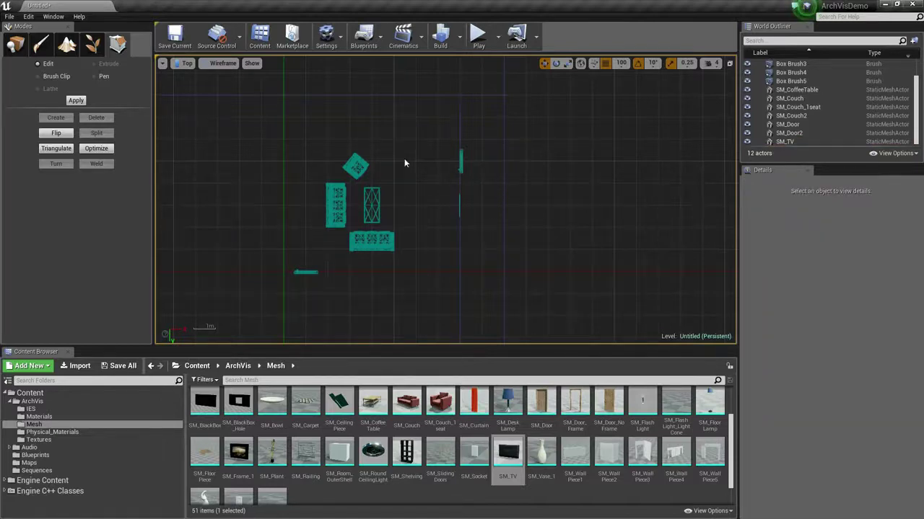
pyautogui.moveTo(404, 155); pyautogui.dragTo(312, 279)
pyautogui.moveTo(345, 283); pyautogui.dragTo(272, 144, button='right')
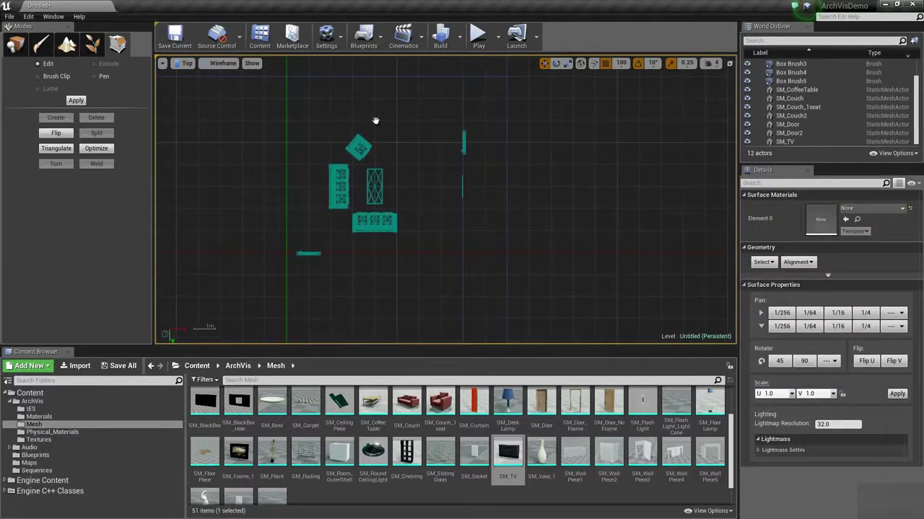
pyautogui.scroll(-5, 376, 125)
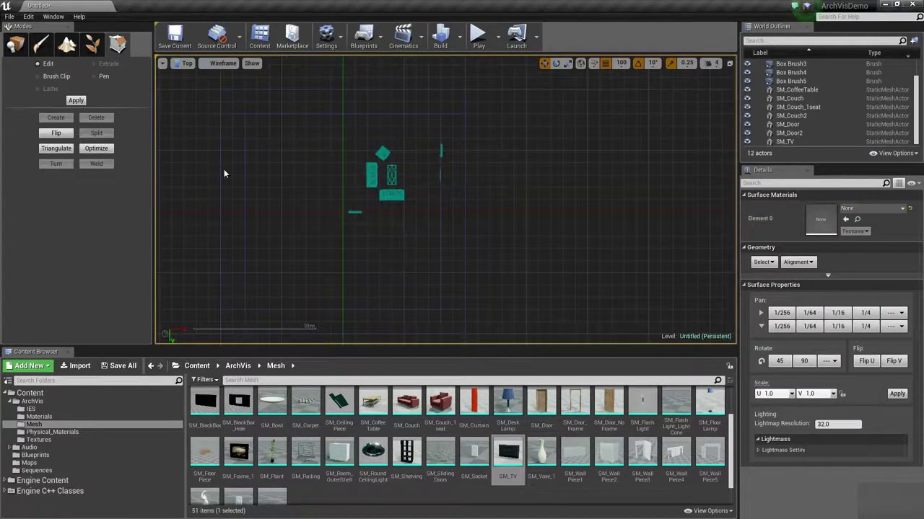
pyautogui.scroll(3, 223, 168)
pyautogui.click(249, 149)
pyautogui.moveTo(345, 153)
pyautogui.mouseDown(button='right')
pyautogui.moveTo(315, 149)
pyautogui.moveTo(291, 120)
pyautogui.moveTo(283, 131)
pyautogui.mouseUp(button='right')
pyautogui.moveTo(304, 215); pyautogui.dragTo(305, 215)
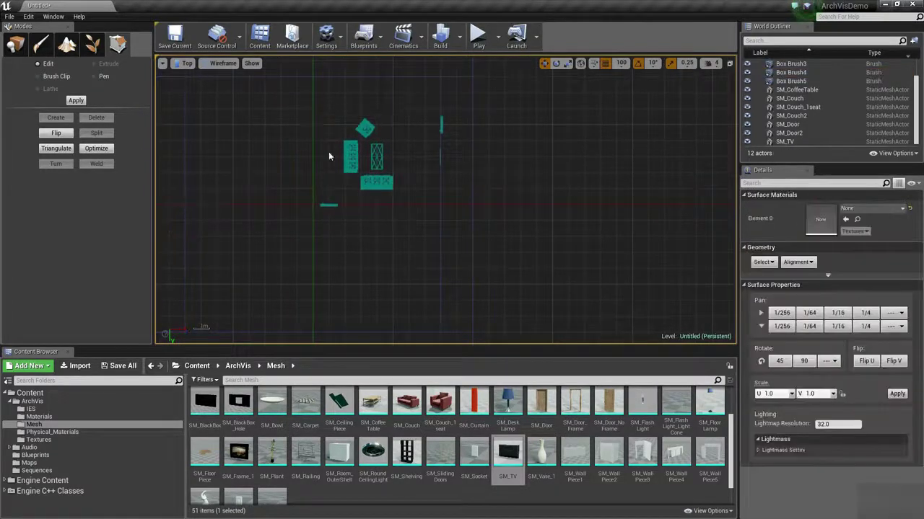
# Switch to Place mode, box-select the couches, armchair, coffee table and second door, and shift them about 2 m along X toward the TV.
pyautogui.click(14, 45)
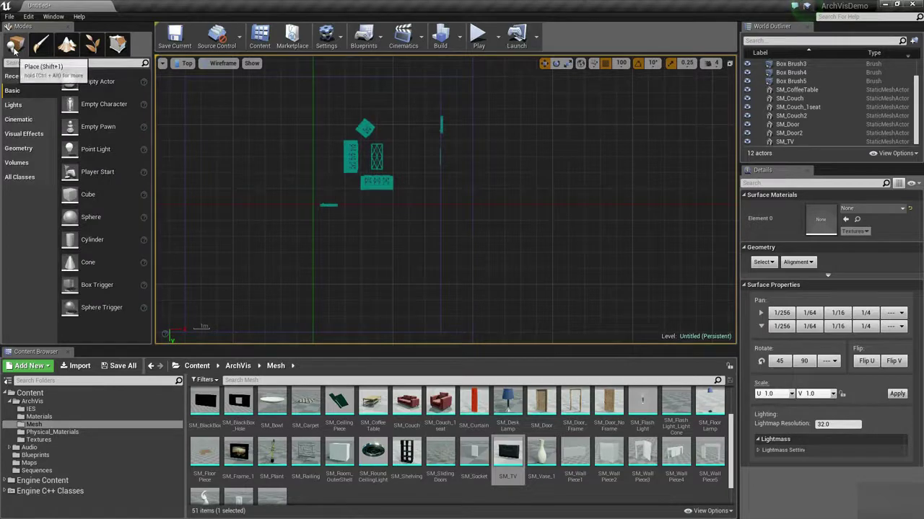
pyautogui.moveTo(294, 237); pyautogui.dragTo(294, 237)
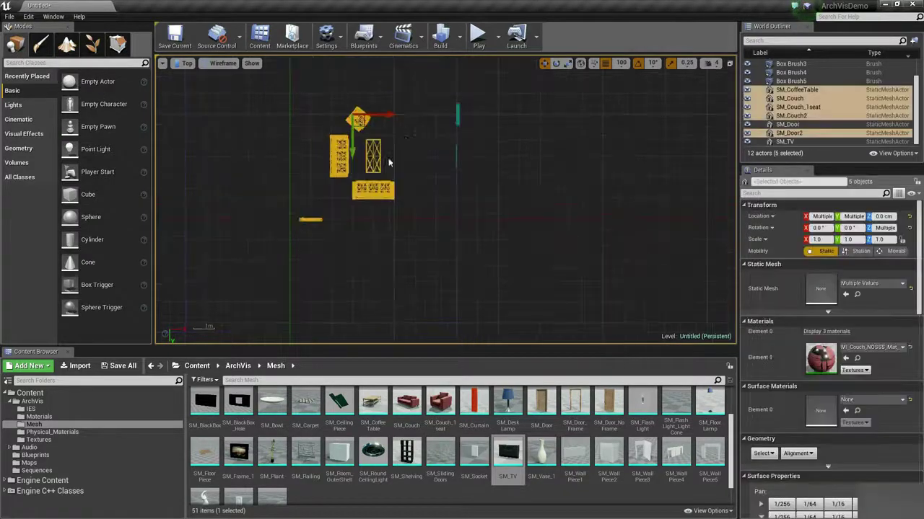
pyautogui.scroll(1, 495, 114)
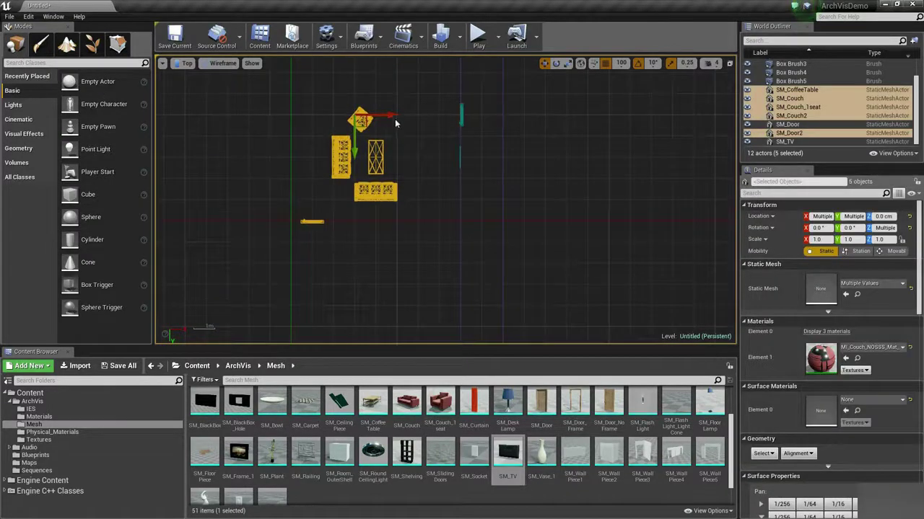
pyautogui.moveTo(395, 118); pyautogui.dragTo(438, 124)
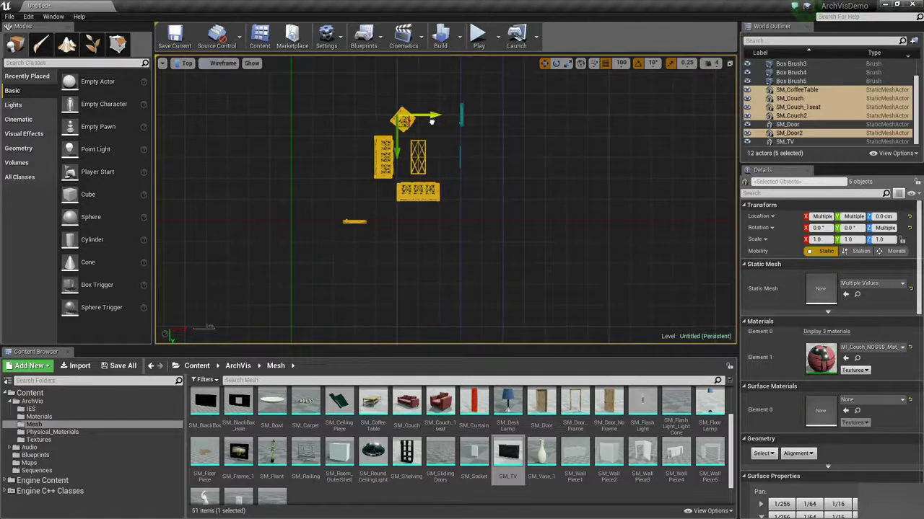
pyautogui.click(436, 146)
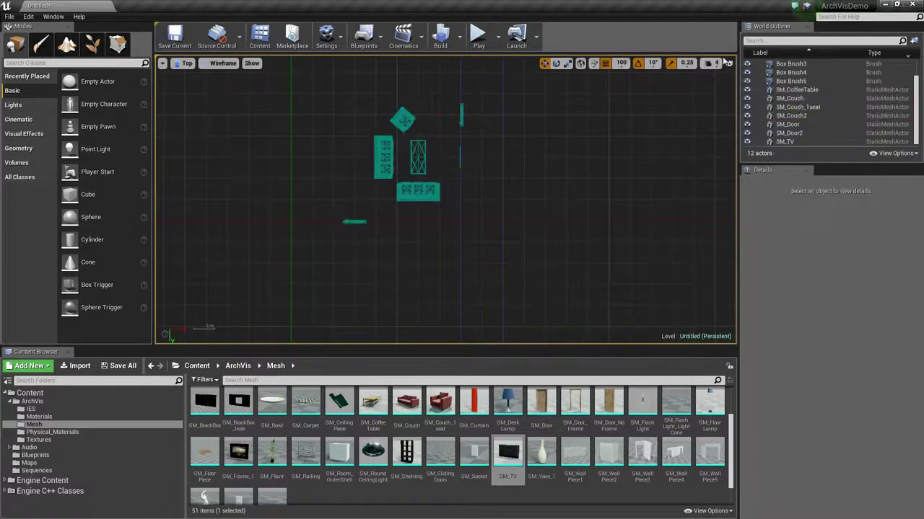
# Switch the viewport back to the Perspective view and frame the rearranged furniture.
pyautogui.click(186, 64)
pyautogui.click(203, 75)
pyautogui.moveTo(204, 75); pyautogui.dragTo(213, 109, button='right')
pyautogui.moveTo(501, 175)
pyautogui.mouseDown(button='right')
pyautogui.moveTo(513, 173)
pyautogui.moveTo(503, 189)
pyautogui.mouseUp(button='right')
pyautogui.scroll(-5, 501, 176)
pyautogui.scroll(6, 501, 176)
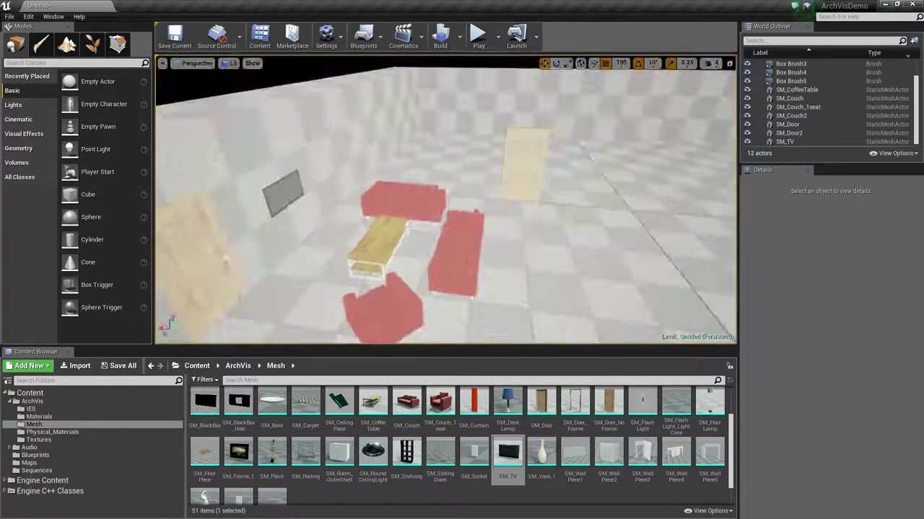
# Select the second door, both couches, the armchair and the coffee table together and shift them as one group.
pyautogui.click(525, 162)
pyautogui.keyDown('ctrl'); pyautogui.click(454, 245); pyautogui.keyUp('ctrl')
pyautogui.keyDown('ctrl'); pyautogui.click(382, 306); pyautogui.keyUp('ctrl')
pyautogui.keyDown('ctrl'); pyautogui.click(363, 248); pyautogui.keyUp('ctrl')
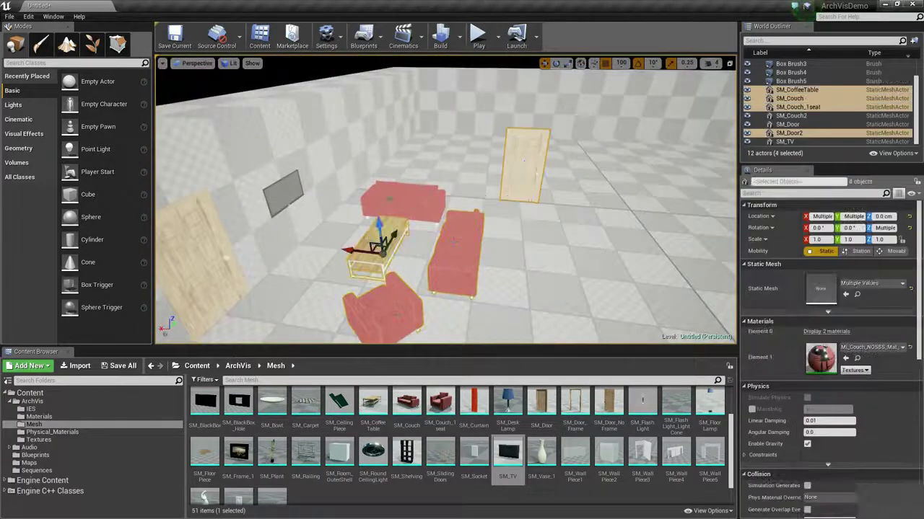
pyautogui.keyDown('ctrl'); pyautogui.click(408, 200); pyautogui.keyUp('ctrl')
pyautogui.moveTo(382, 209); pyautogui.dragTo(419, 210)
pyautogui.moveTo(419, 210); pyautogui.dragTo(448, 216, button='right')
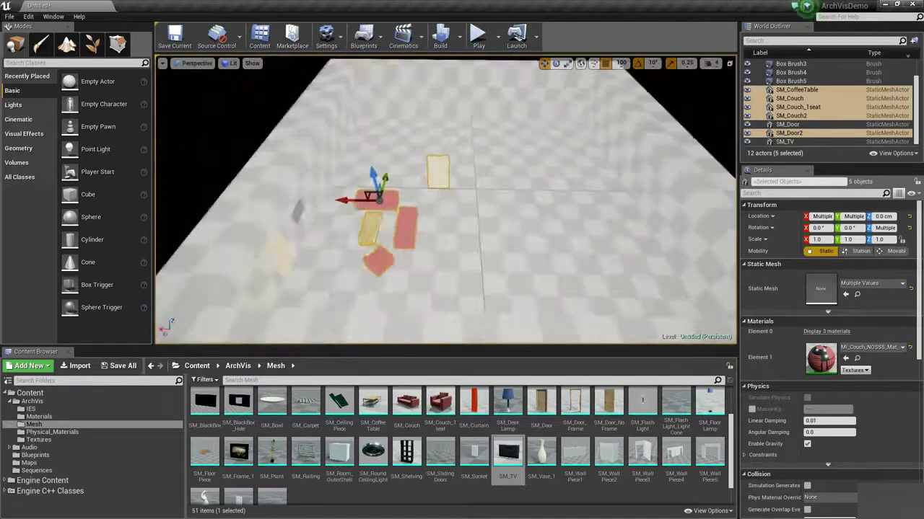
# Move two walls inward to shrink the room: Box Brush4 to X -100 cm and Box Brush3 to Y 100 cm.
pyautogui.click(625, 140)
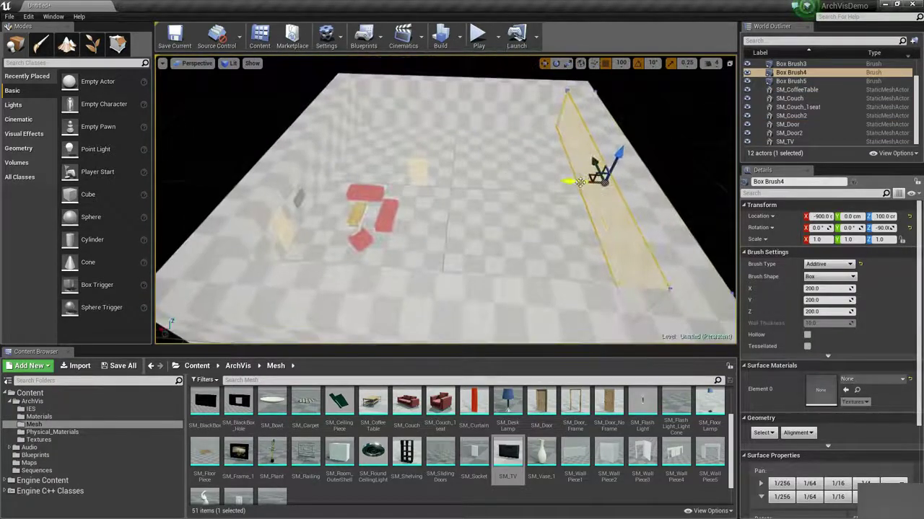
pyautogui.moveTo(442, 216); pyautogui.dragTo(464, 154, button='right')
pyautogui.moveTo(492, 245)
pyautogui.mouseDown(button='right')
pyautogui.moveTo(530, 214)
pyautogui.moveTo(483, 219)
pyautogui.mouseUp(button='right')
pyautogui.click(540, 190)
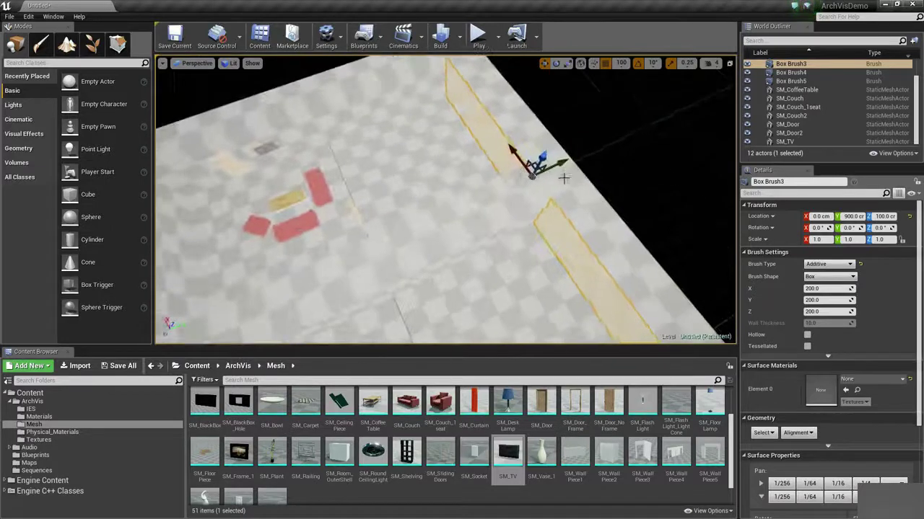
pyautogui.moveTo(433, 226); pyautogui.dragTo(435, 224)
pyautogui.moveTo(437, 187)
pyautogui.mouseDown(button='right')
pyautogui.moveTo(534, 213)
pyautogui.moveTo(543, 195)
pyautogui.moveTo(351, 159)
pyautogui.mouseUp(button='right')
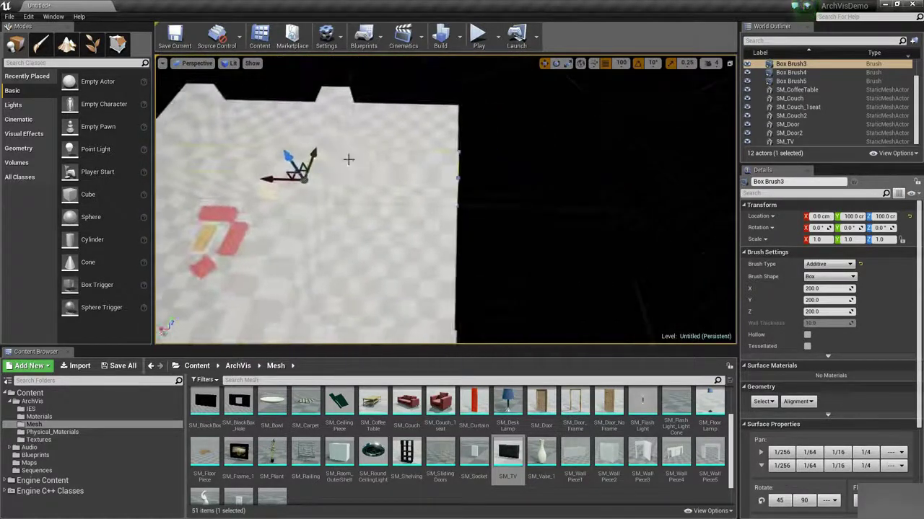
# Switch to geometry editing mode and pull the overhanging end face of Box Brush3 in along X toward the relocated Box Brush4 wall.
pyautogui.click(117, 44)
pyautogui.moveTo(557, 208)
pyautogui.mouseDown(button='right')
pyautogui.moveTo(496, 173)
pyautogui.moveTo(433, 180)
pyautogui.moveTo(578, 187)
pyautogui.mouseUp(button='right')
pyautogui.moveTo(578, 186); pyautogui.dragTo(404, 195)
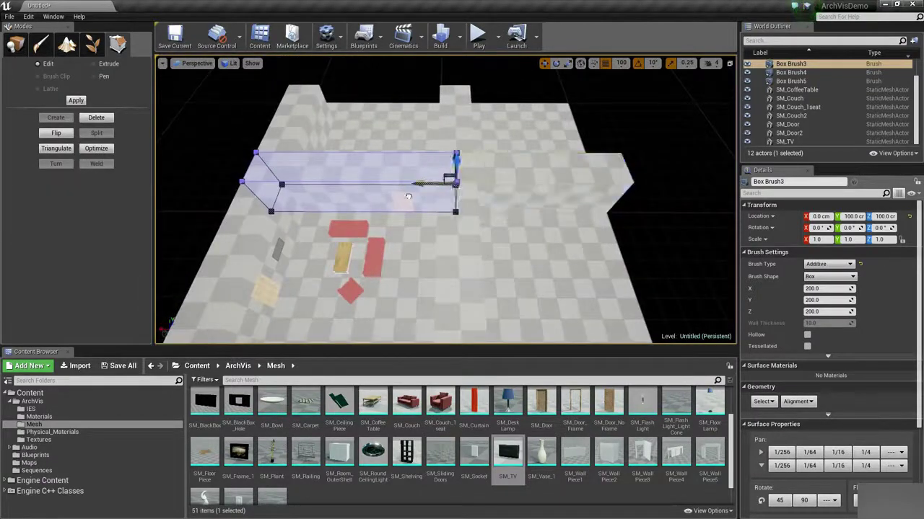
# Shorten the opposite wall, Box Brush2, by pulling its overhanging end face in along X toward the Box Brush4 wall.
pyautogui.moveTo(487, 233); pyautogui.dragTo(376, 217, button='right')
pyautogui.click(440, 159)
pyautogui.moveTo(439, 159)
pyautogui.mouseDown(button='right')
pyautogui.moveTo(404, 162)
pyautogui.moveTo(476, 177)
pyautogui.mouseUp(button='right')
pyautogui.click(474, 115)
pyautogui.moveTo(474, 115); pyautogui.dragTo(411, 119, button='right')
pyautogui.moveTo(409, 155); pyautogui.dragTo(353, 158, button='right')
pyautogui.click(409, 155)
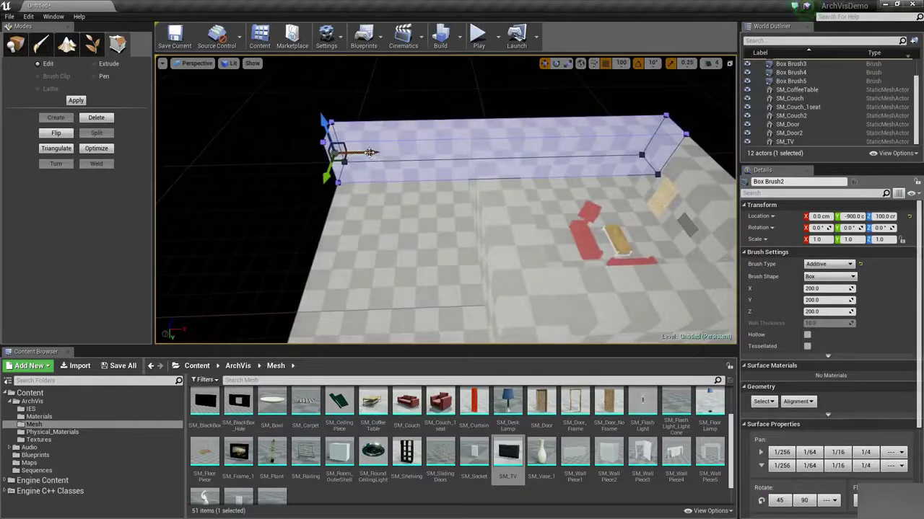
pyautogui.moveTo(503, 149)
pyautogui.mouseDown()
pyautogui.moveTo(568, 161)
pyautogui.moveTo(495, 150)
pyautogui.mouseUp()
# Trim the floor brush by pulling its outer side face in along X toward the relocated Box Brush4 wall.
pyautogui.click(426, 188)
pyautogui.moveTo(425, 187); pyautogui.dragTo(520, 202, button='right')
pyautogui.click(442, 216)
pyautogui.moveTo(442, 217); pyautogui.dragTo(613, 224, button='right')
pyautogui.moveTo(574, 204); pyautogui.dragTo(413, 210)
pyautogui.moveTo(477, 210)
pyautogui.mouseDown(button='right')
pyautogui.moveTo(390, 216)
pyautogui.moveTo(498, 225)
pyautogui.mouseUp(button='right')
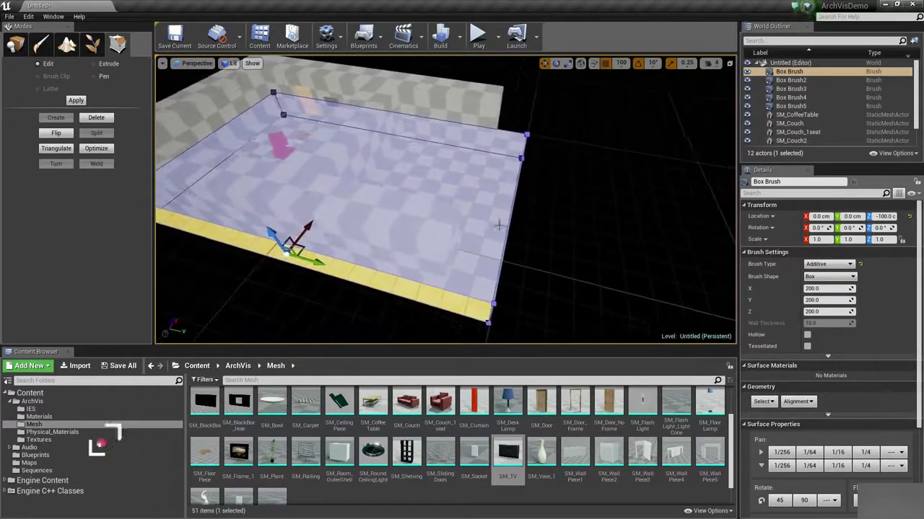
# Shorten Box Brush4 and Box Brush5 by pulling their overhanging end faces in along Y toward the relocated Box Brush3 wall.
pyautogui.click(450, 243)
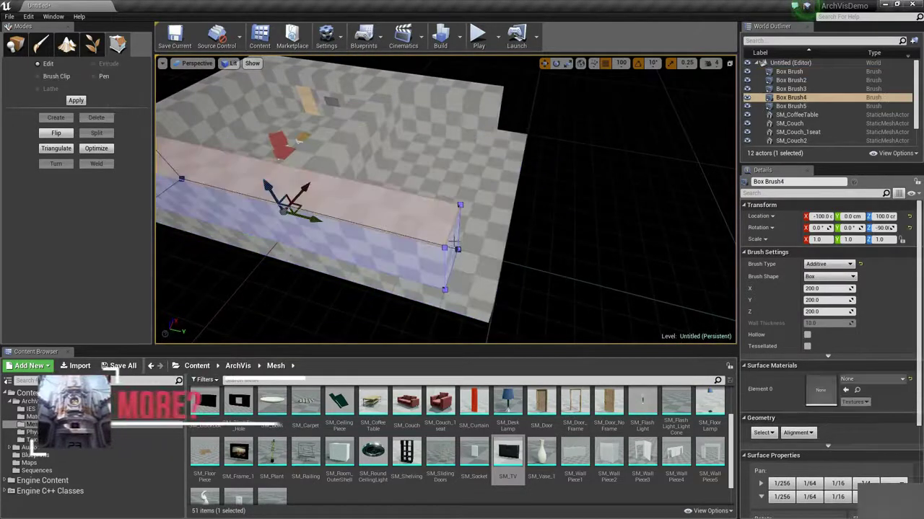
pyautogui.click(453, 244)
pyautogui.moveTo(451, 246); pyautogui.dragTo(505, 246, button='right')
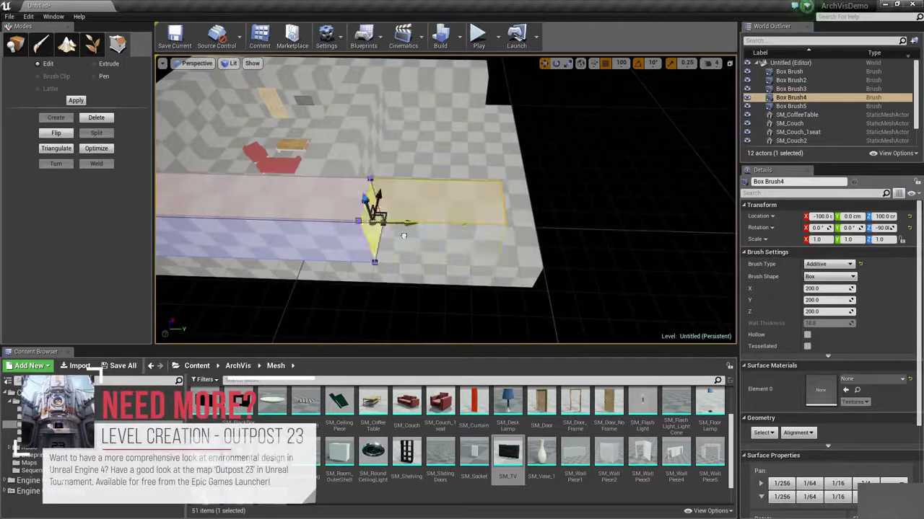
pyautogui.click(403, 236)
pyautogui.moveTo(403, 236)
pyautogui.mouseDown(button='right')
pyautogui.moveTo(552, 148)
pyautogui.moveTo(487, 110)
pyautogui.moveTo(544, 105)
pyautogui.moveTo(521, 108)
pyautogui.mouseUp(button='right')
pyautogui.click(487, 110)
pyautogui.click(521, 102)
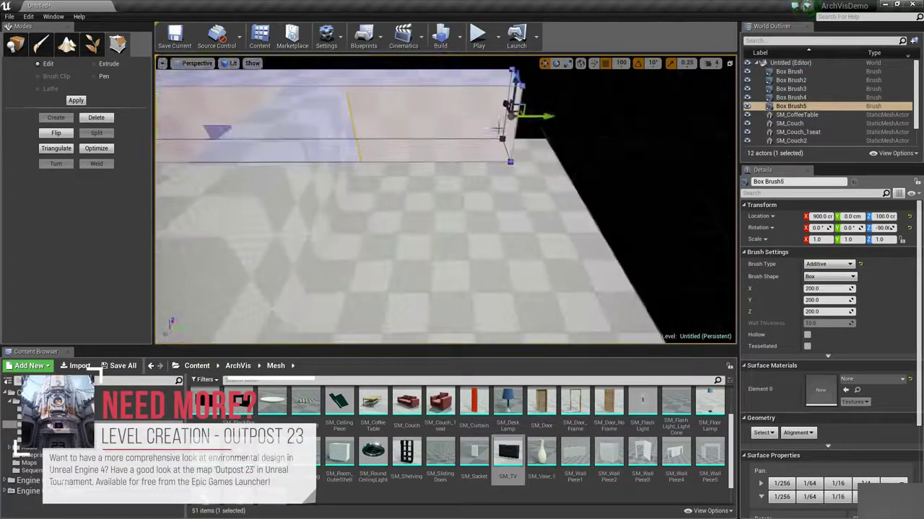
pyautogui.moveTo(416, 131)
pyautogui.mouseDown(button='right')
pyautogui.moveTo(559, 221)
pyautogui.moveTo(505, 210)
pyautogui.mouseUp(button='right')
# Pull the floor's remaining overhanging side face in toward the Box Brush3 wall and clear the selection.
pyautogui.click(558, 221)
pyautogui.click(557, 228)
pyautogui.moveTo(705, 215); pyautogui.dragTo(525, 215)
pyautogui.moveTo(526, 215)
pyautogui.mouseDown(button='right')
pyautogui.moveTo(480, 209)
pyautogui.moveTo(512, 216)
pyautogui.moveTo(447, 224)
pyautogui.moveTo(505, 230)
pyautogui.moveTo(433, 213)
pyautogui.moveTo(491, 223)
pyautogui.moveTo(469, 220)
pyautogui.mouseUp(button='right')
pyautogui.click(526, 215)
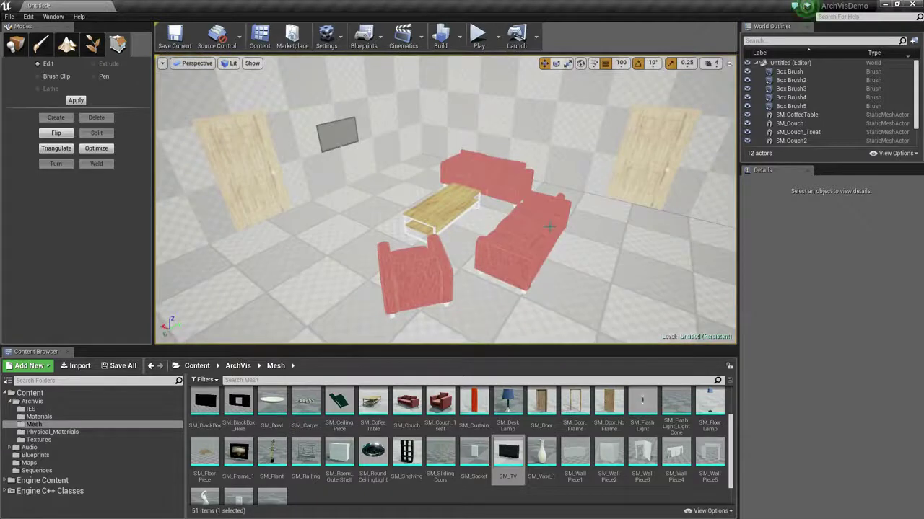
pyautogui.moveTo(553, 154); pyautogui.dragTo(374, 154, button='right')
pyautogui.moveTo(434, 182)
pyautogui.mouseDown(button='right')
pyautogui.moveTo(447, 217)
pyautogui.moveTo(411, 169)
pyautogui.moveTo(440, 230)
pyautogui.moveTo(325, 180)
pyautogui.moveTo(360, 166)
pyautogui.moveTo(404, 202)
pyautogui.moveTo(433, 158)
pyautogui.moveTo(491, 173)
pyautogui.moveTo(461, 187)
pyautogui.moveTo(440, 165)
pyautogui.moveTo(454, 180)
pyautogui.moveTo(432, 179)
pyautogui.mouseUp(button='right')
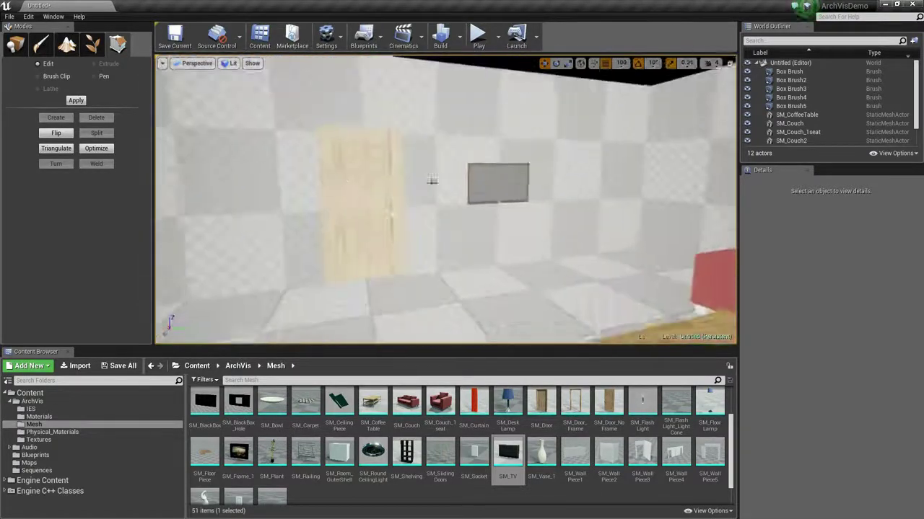
pyautogui.moveTo(353, 210); pyautogui.dragTo(415, 203, button='right')
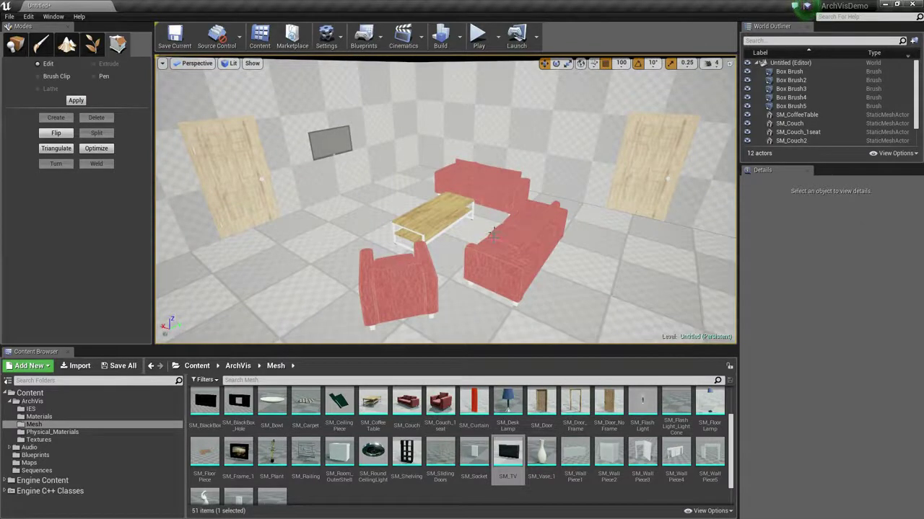
pyautogui.moveTo(496, 213)
pyautogui.mouseDown(button='right')
pyautogui.moveTo(505, 211)
pyautogui.moveTo(493, 216)
pyautogui.mouseUp(button='right')
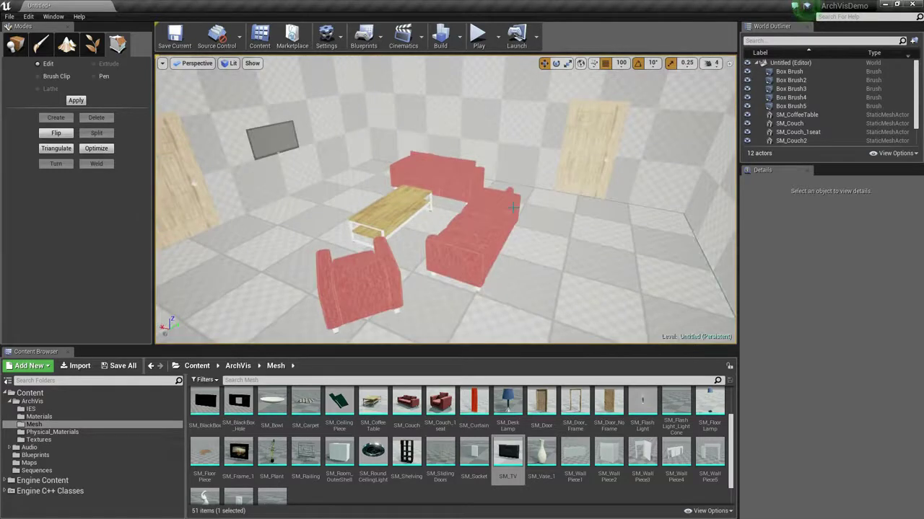
pyautogui.moveTo(445, 178); pyautogui.dragTo(437, 173, button='right')
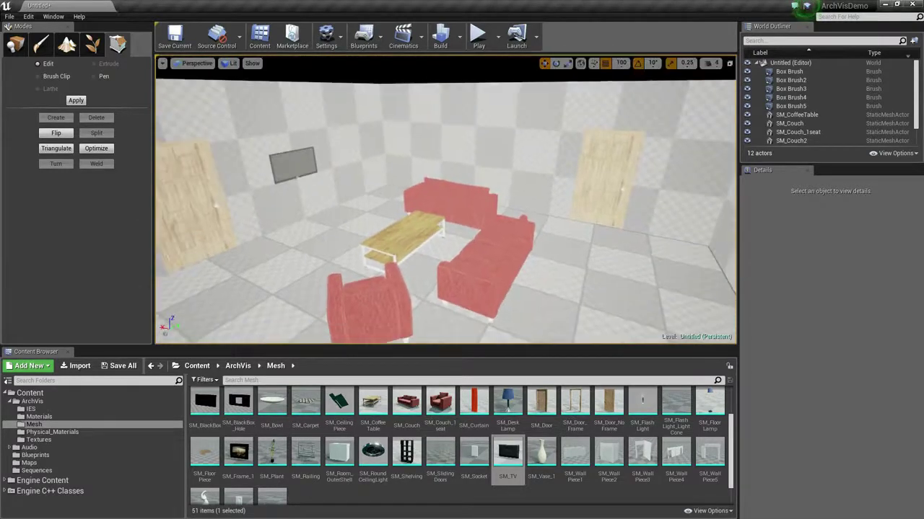
# Switch to Place mode, add a Point Light near the TV corner at X 700, Y -100, and raise it to Z 250 cm.
pyautogui.click(15, 44)
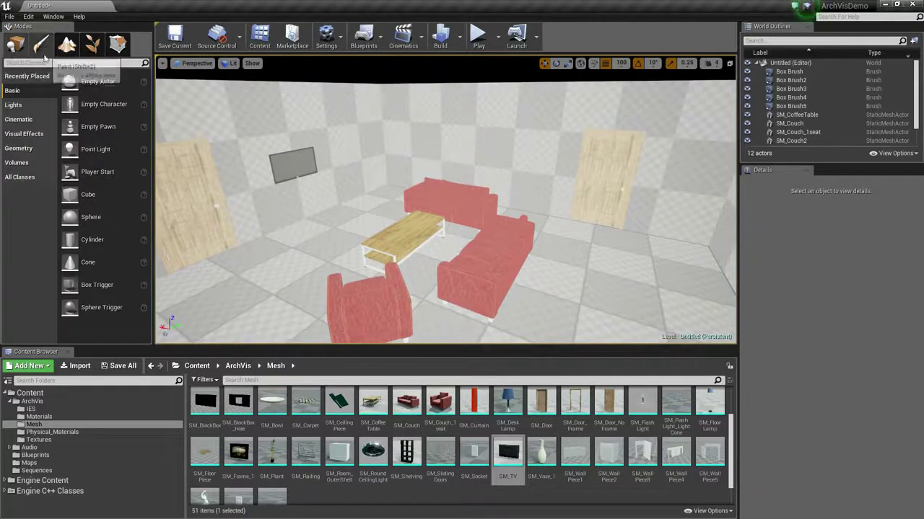
pyautogui.click(31, 107)
pyautogui.moveTo(101, 106); pyautogui.dragTo(391, 205)
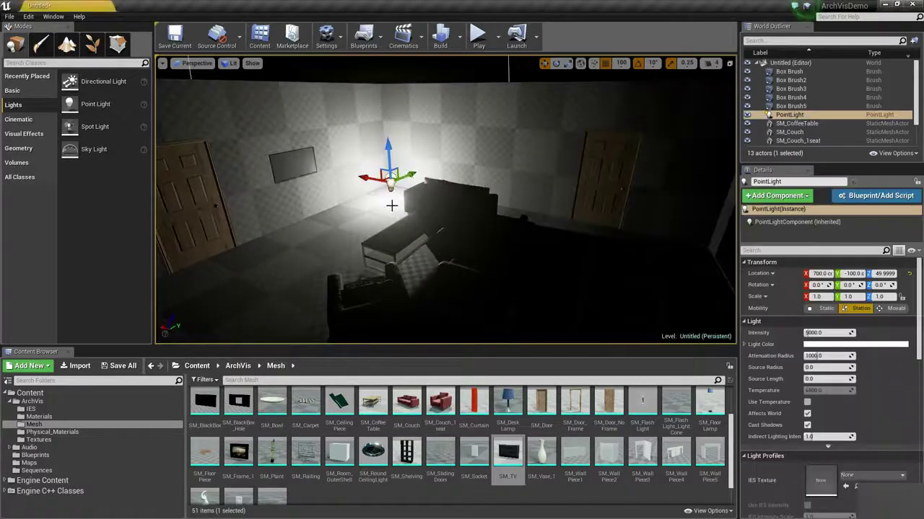
pyautogui.moveTo(390, 146); pyautogui.dragTo(389, 131)
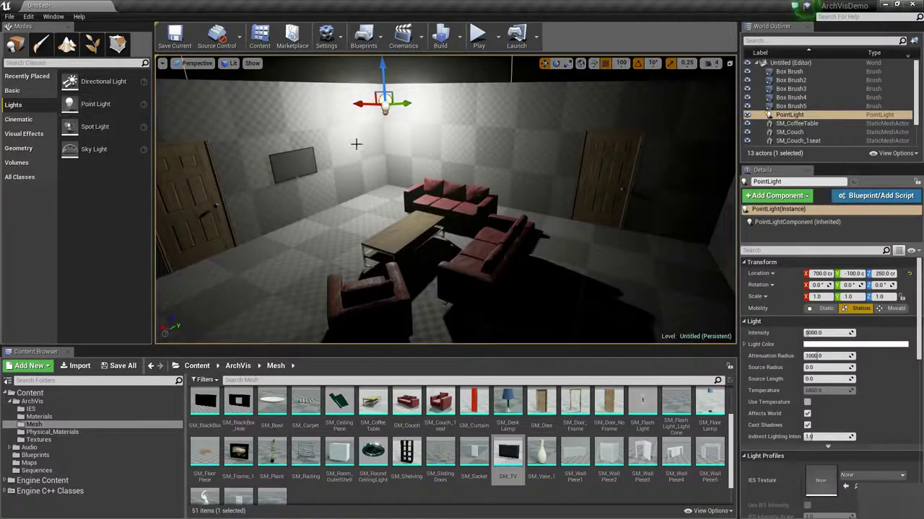
# Duplicate the point light twice at 250 cm height, spreading the copies across the room with the last at X 300, Y -700.
pyautogui.moveTo(351, 145); pyautogui.dragTo(361, 173, button='right')
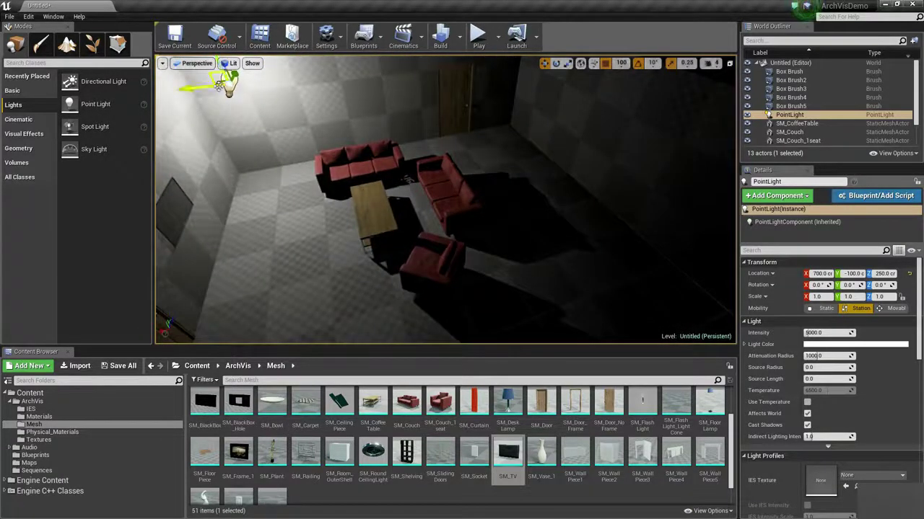
pyautogui.keyDown('alt'); pyautogui.moveTo(220, 81); pyautogui.dragTo(177, 213); pyautogui.keyUp('alt')
pyautogui.moveTo(447, 90); pyautogui.dragTo(447, 87, button='right')
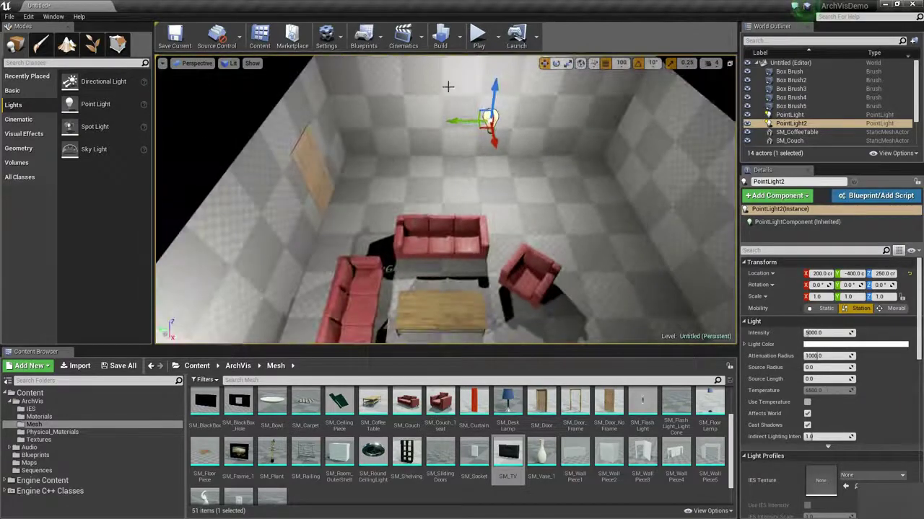
pyautogui.moveTo(480, 128); pyautogui.dragTo(360, 98)
pyautogui.moveTo(353, 107); pyautogui.dragTo(293, 128, button='right')
pyautogui.keyDown('alt'); pyautogui.moveTo(302, 131); pyautogui.dragTo(509, 225); pyautogui.keyUp('alt')
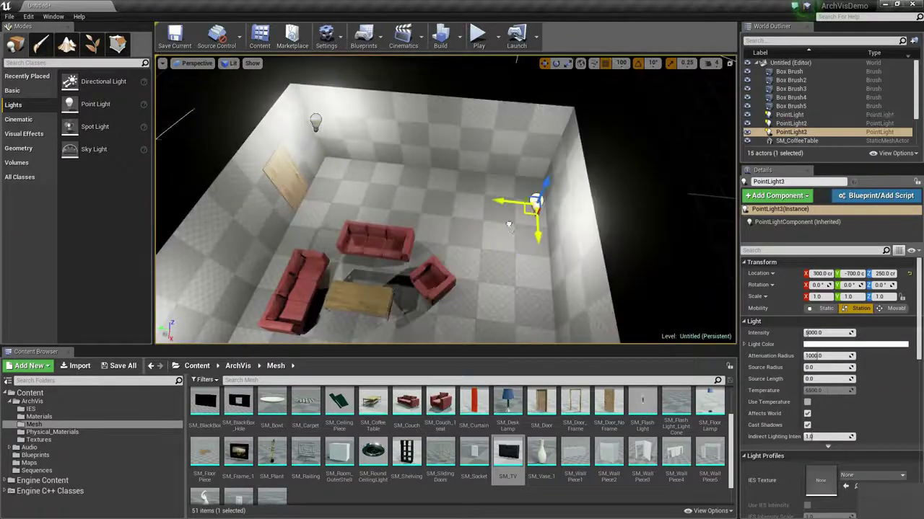
pyautogui.moveTo(442, 199); pyautogui.dragTo(508, 218, button='right')
pyautogui.moveTo(584, 211); pyautogui.dragTo(505, 209, button='right')
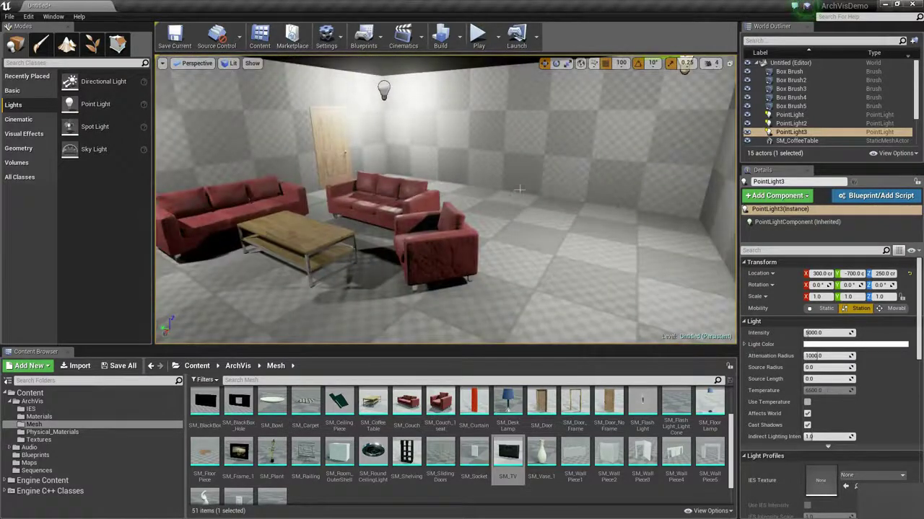
pyautogui.moveTo(520, 189); pyautogui.dragTo(534, 177, button='right')
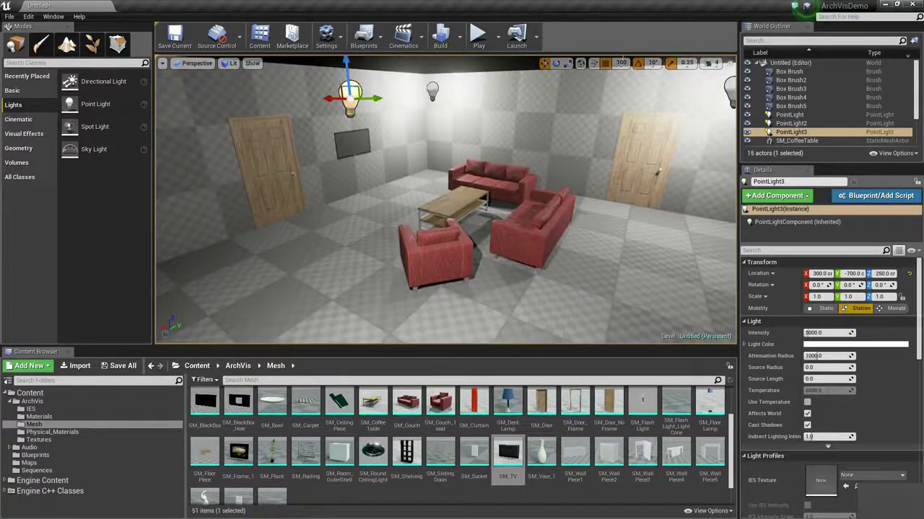
pyautogui.moveTo(519, 196); pyautogui.dragTo(526, 154, button='right')
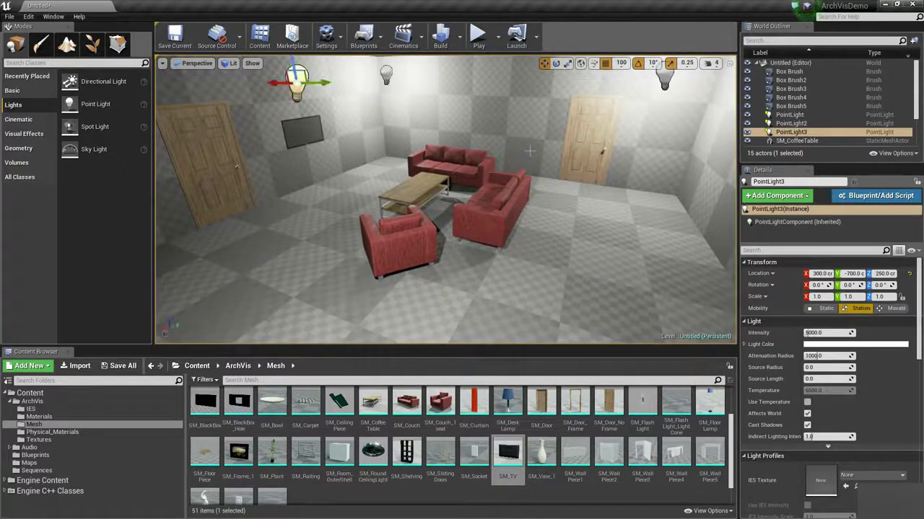
pyautogui.click(162, 64)
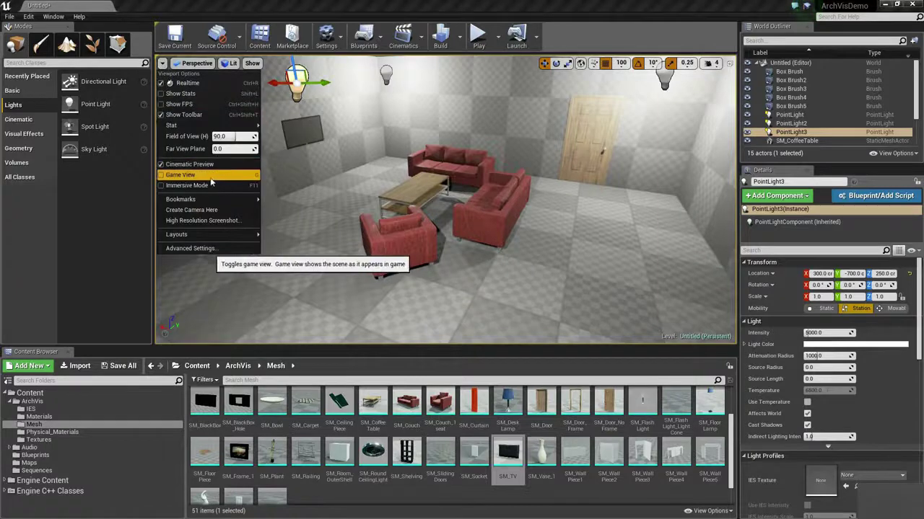
# Place the SM_SlidingDoors mesh against the empty wall behind the armchair at X 400, Y -800, Z 0 cm.
pyautogui.moveTo(443, 191); pyautogui.dragTo(415, 81, button='right')
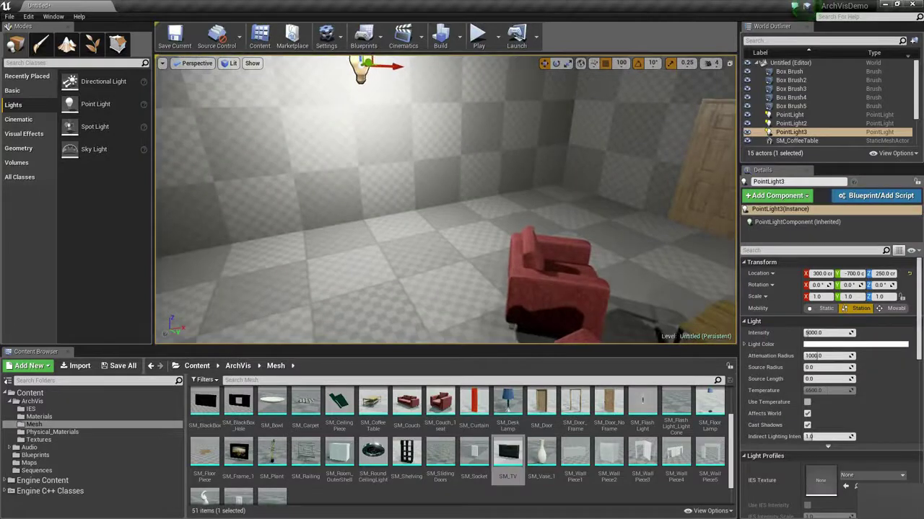
pyautogui.moveTo(433, 303); pyautogui.dragTo(481, 281, button='right')
pyautogui.moveTo(453, 147); pyautogui.dragTo(480, 225, button='right')
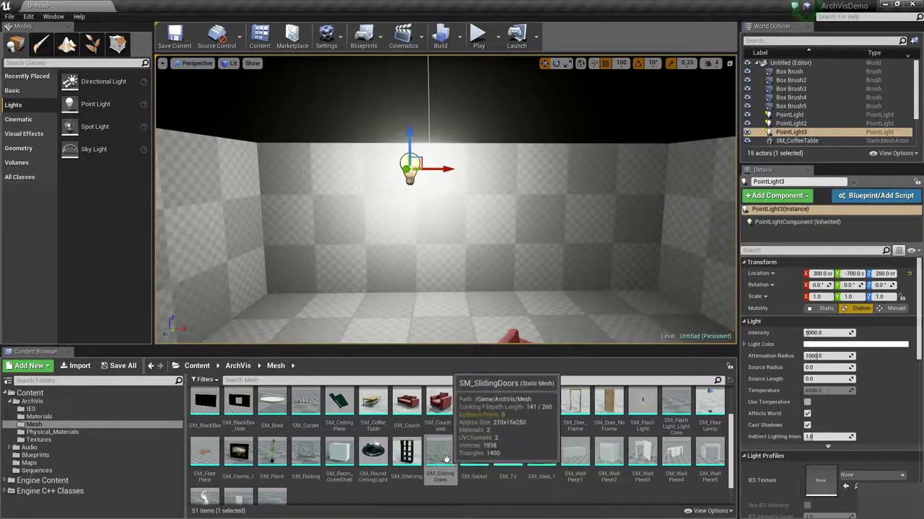
pyautogui.moveTo(445, 458); pyautogui.dragTo(465, 294)
pyautogui.moveTo(465, 294); pyautogui.dragTo(395, 227, button='right')
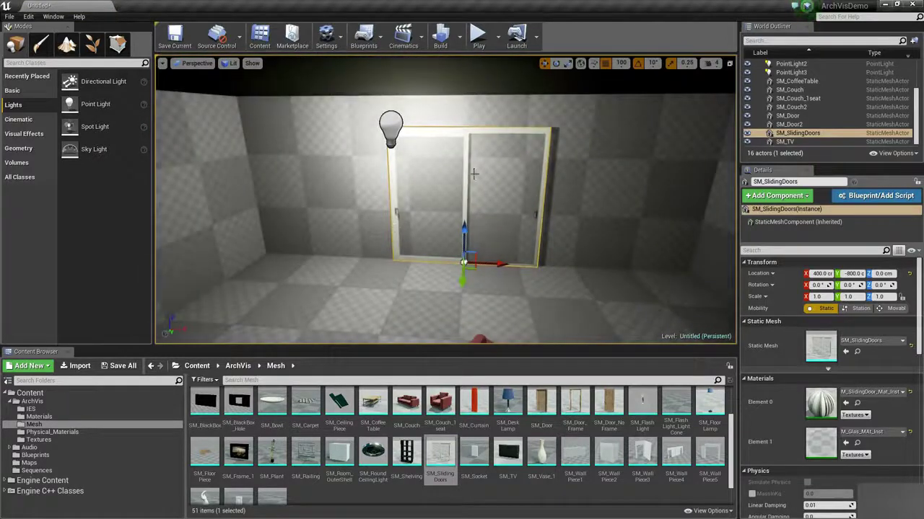
pyautogui.moveTo(474, 181); pyautogui.dragTo(505, 181, button='right')
pyautogui.moveTo(375, 156); pyautogui.dragTo(552, 166, button='right')
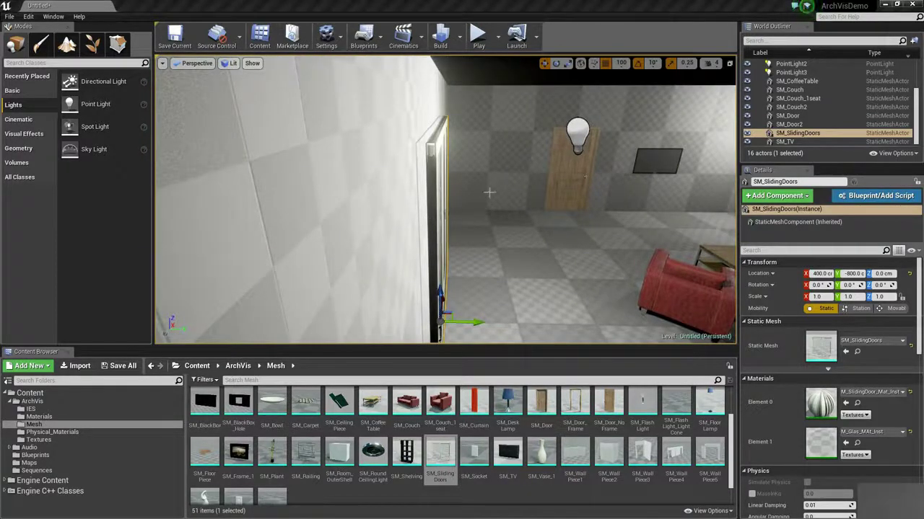
# Add a 200 cm box brush at the sliding doors, make it Subtractive, and move it to Y -800 cm to cut the wall.
pyautogui.moveTo(489, 192); pyautogui.dragTo(206, 101, button='right')
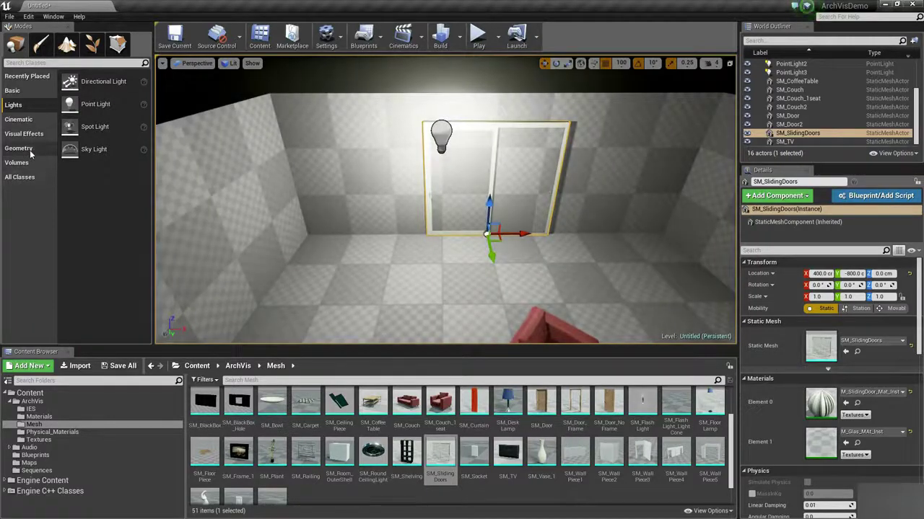
pyautogui.moveTo(498, 265); pyautogui.dragTo(498, 265)
pyautogui.moveTo(498, 265); pyautogui.dragTo(366, 266, button='right')
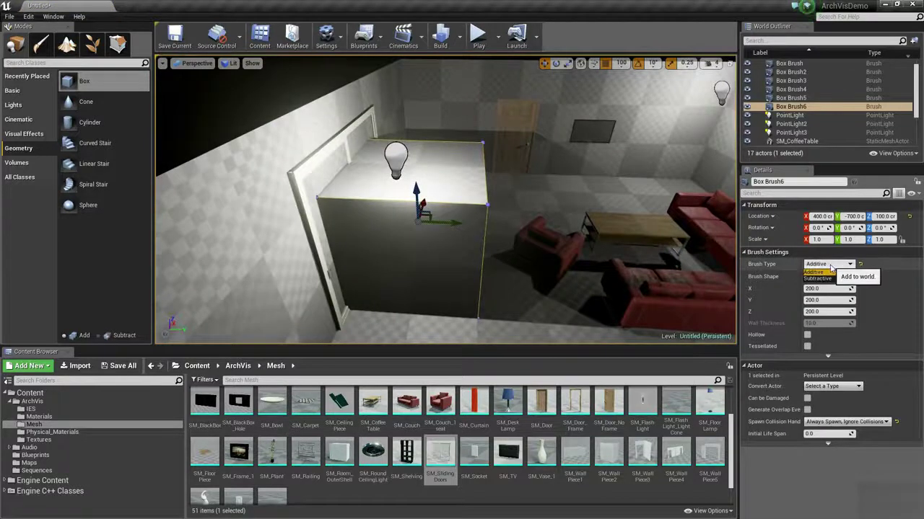
pyautogui.click(827, 279)
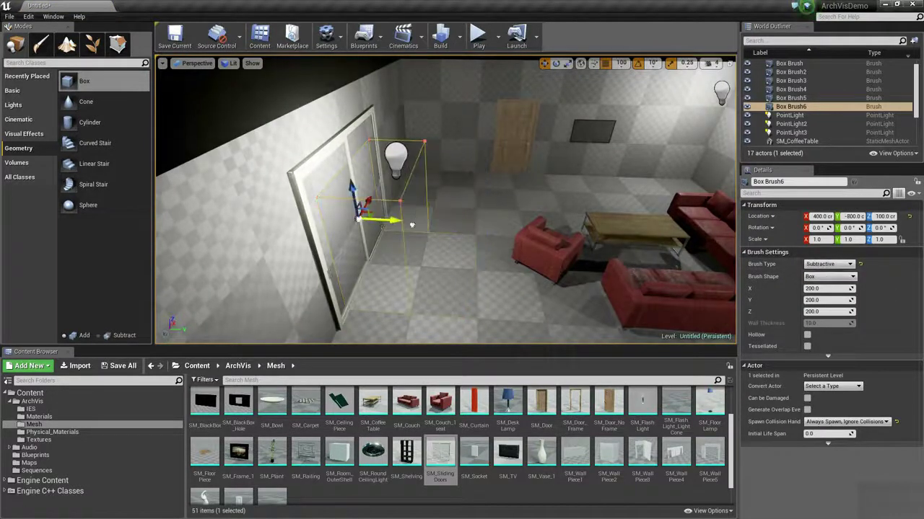
pyautogui.moveTo(445, 210)
pyautogui.mouseDown(button='right')
pyautogui.moveTo(289, 199)
pyautogui.moveTo(325, 206)
pyautogui.moveTo(525, 197)
pyautogui.mouseUp(button='right')
# Move the subtractive box brush at the sliding doors to Y -900 cm and set the position grid snap to 5.
pyautogui.click(525, 197)
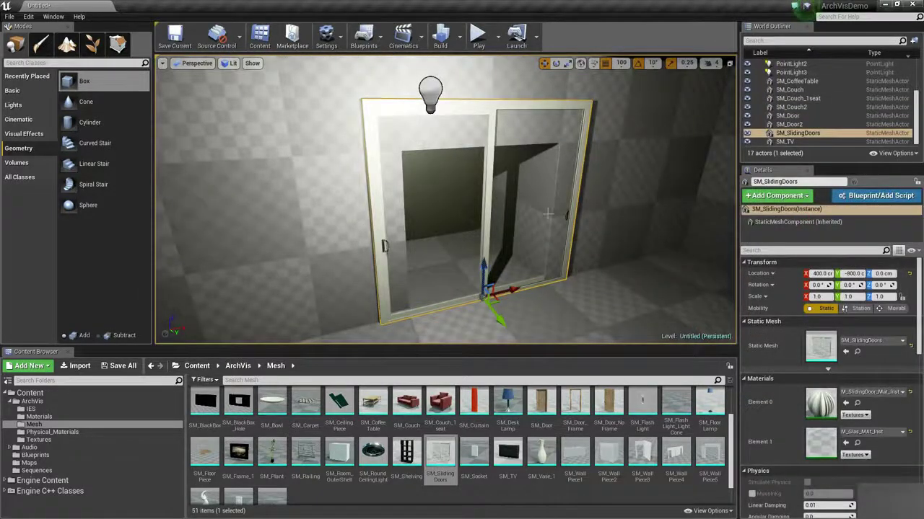
pyautogui.moveTo(550, 212); pyautogui.dragTo(425, 192, button='right')
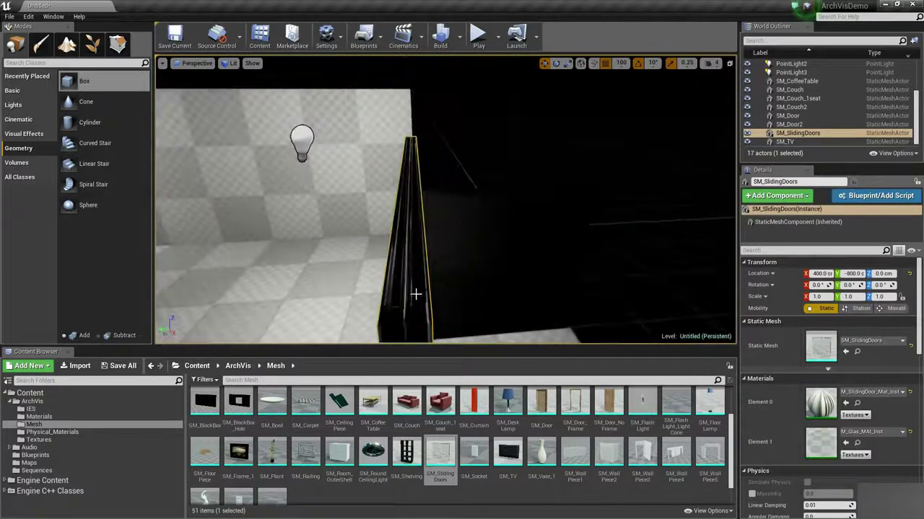
pyautogui.moveTo(546, 244); pyautogui.dragTo(551, 267, button='right')
pyautogui.click(504, 206)
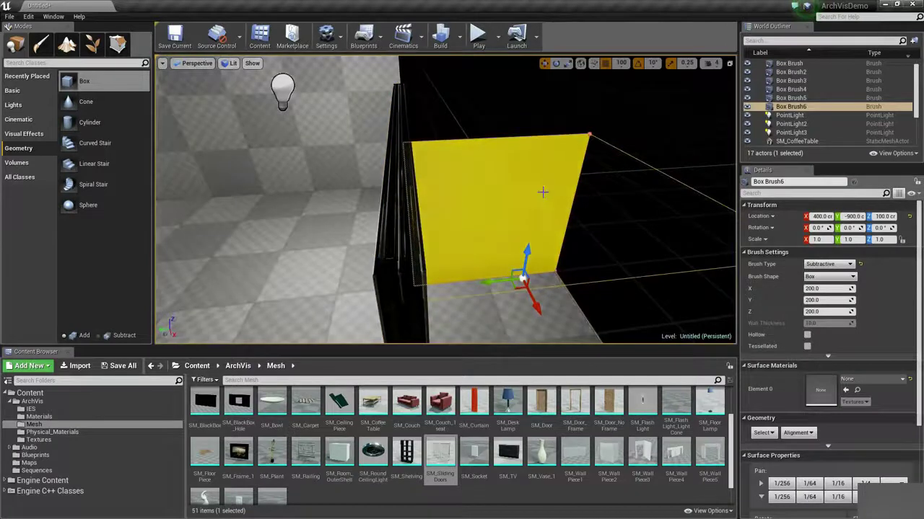
pyautogui.click(621, 63)
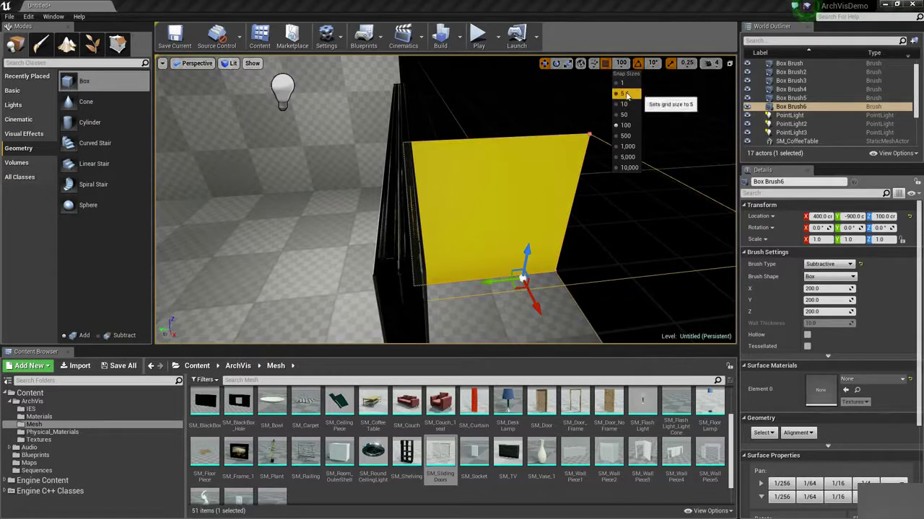
pyautogui.click(625, 94)
# In Geometry Editing mode, pull the subtractive brush's outer face in toward the sliding doors to make the brush thin.
pyautogui.moveTo(604, 144); pyautogui.dragTo(555, 177, button='right')
pyautogui.click(118, 48)
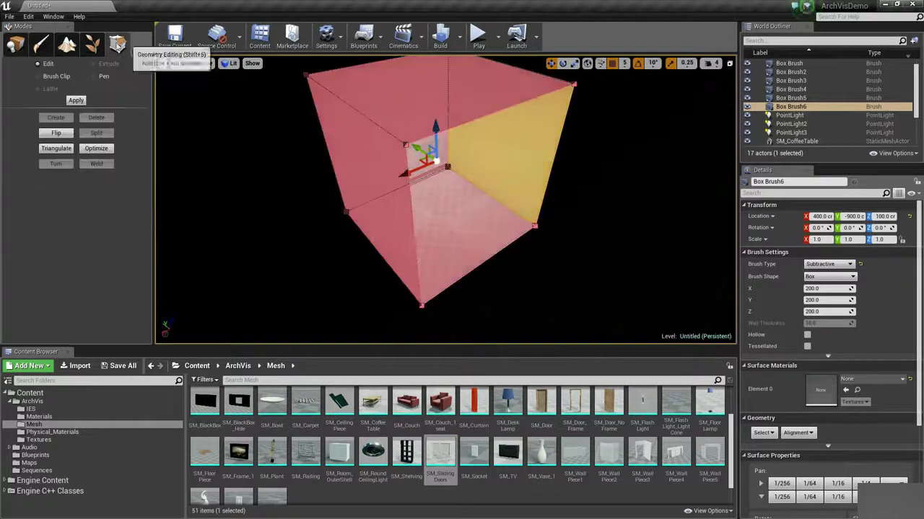
pyautogui.click(505, 148)
pyautogui.moveTo(539, 105); pyautogui.dragTo(599, 108, button='right')
pyautogui.moveTo(476, 145); pyautogui.dragTo(536, 194, button='right')
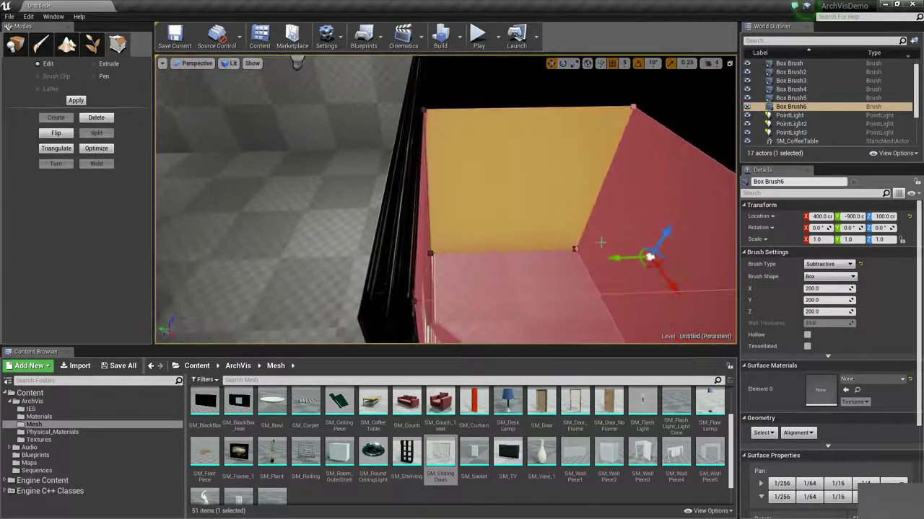
pyautogui.moveTo(590, 259); pyautogui.dragTo(427, 263)
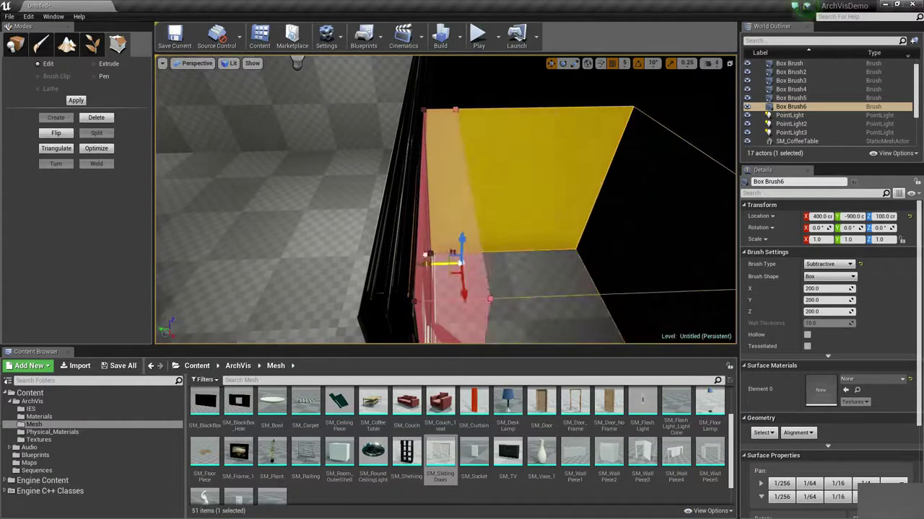
# Switch the viewport to Wireframe and select the subtractive brush inside the sliding door frame.
pyautogui.moveTo(397, 255)
pyautogui.mouseDown(button='right')
pyautogui.moveTo(490, 211)
pyautogui.moveTo(509, 189)
pyautogui.moveTo(454, 190)
pyautogui.moveTo(449, 176)
pyautogui.moveTo(448, 188)
pyautogui.moveTo(476, 194)
pyautogui.moveTo(453, 171)
pyautogui.mouseUp(button='right')
pyautogui.click(453, 171)
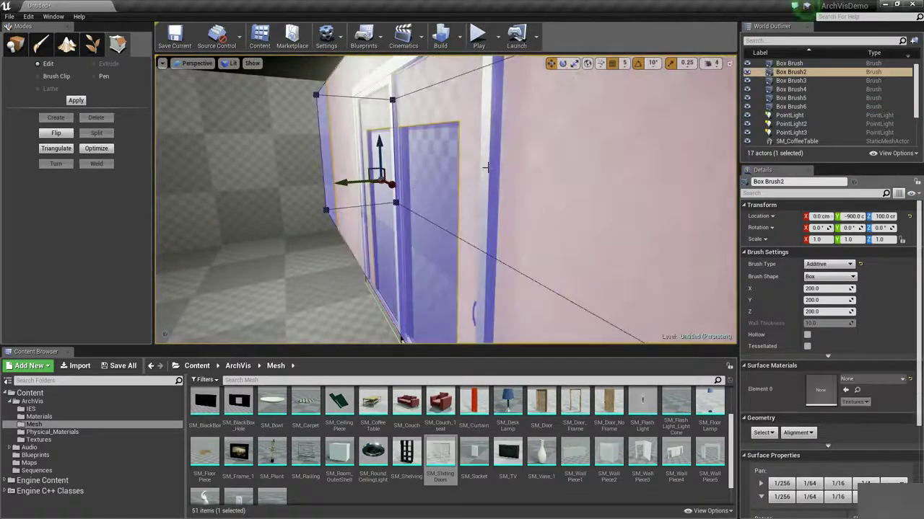
pyautogui.click(453, 171)
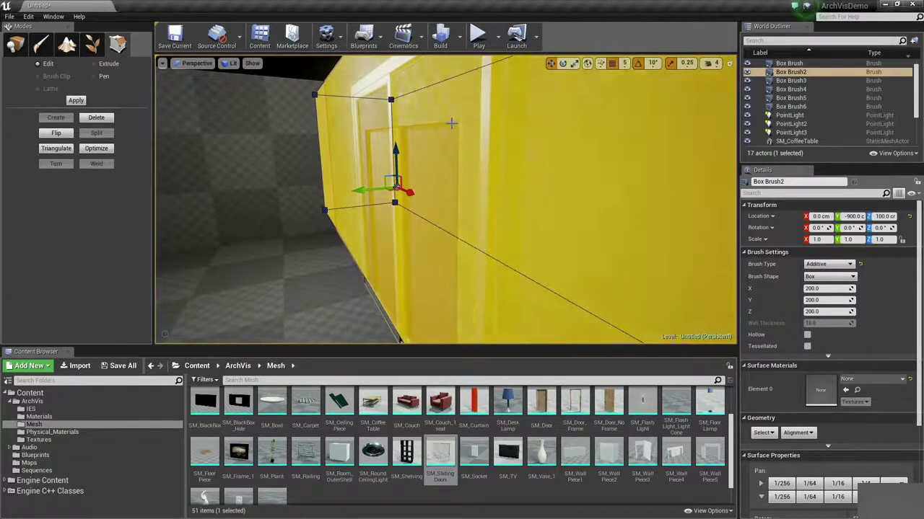
pyautogui.click(230, 63)
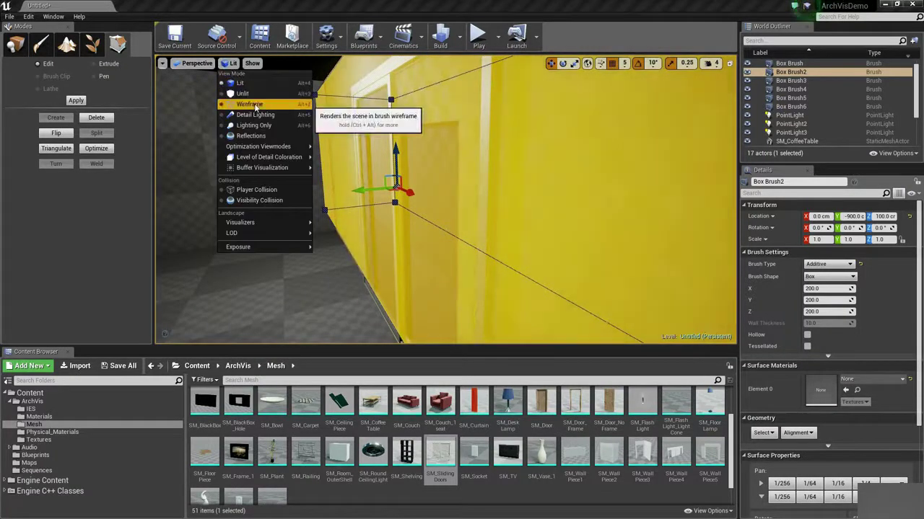
pyautogui.click(238, 99)
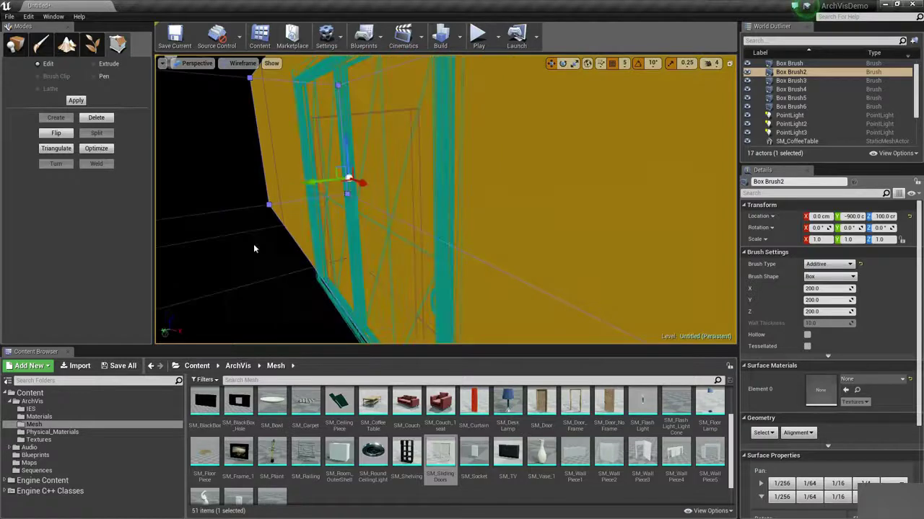
pyautogui.click(249, 299)
pyautogui.click(414, 163)
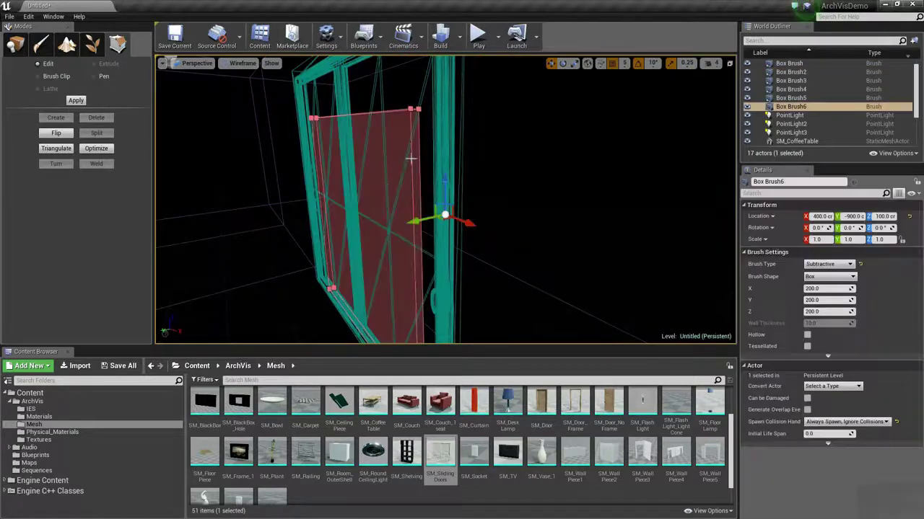
# Extend the subtractive brush's side and top faces outward to match the sliding door frame.
pyautogui.moveTo(375, 174); pyautogui.dragTo(375, 232, button='right')
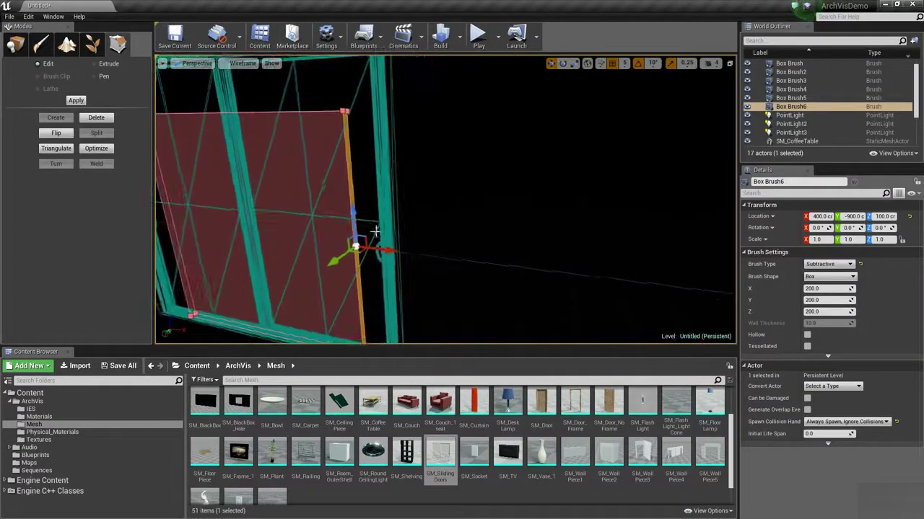
pyautogui.moveTo(420, 254); pyautogui.dragTo(421, 254)
pyautogui.moveTo(510, 255); pyautogui.dragTo(510, 235, button='right')
pyautogui.moveTo(453, 279); pyautogui.dragTo(433, 257, button='right')
pyautogui.moveTo(402, 184); pyautogui.dragTo(410, 122)
pyautogui.moveTo(410, 123); pyautogui.dragTo(469, 136, button='right')
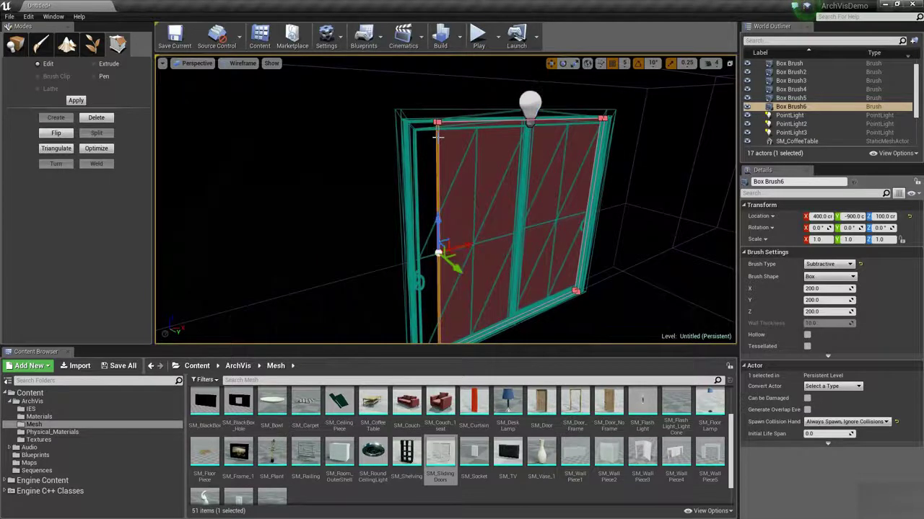
pyautogui.moveTo(499, 229); pyautogui.dragTo(530, 149, button='right')
# Return the viewport to Lit and check the door cutout from inside the room.
pyautogui.click(259, 73)
pyautogui.click(249, 64)
pyautogui.click(255, 84)
pyautogui.moveTo(486, 165); pyautogui.dragTo(493, 137, button='right')
pyautogui.click(610, 181)
pyautogui.moveTo(611, 182)
pyautogui.mouseDown(button='right')
pyautogui.moveTo(480, 181)
pyautogui.moveTo(499, 181)
pyautogui.mouseUp(button='right')
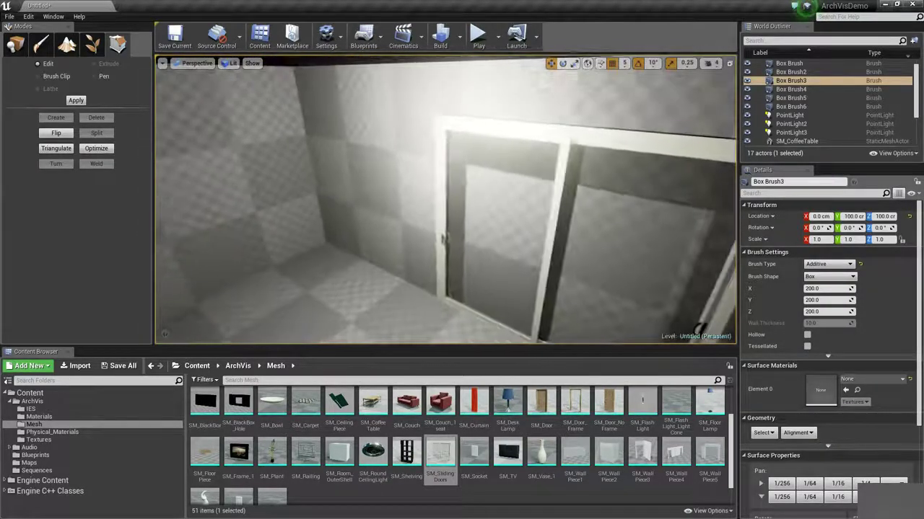
# Thin the wall behind the sliding doors by moving its outer face inward with a position snap of 10.
pyautogui.moveTo(472, 152); pyautogui.dragTo(490, 101, button='right')
pyautogui.click(493, 95)
pyautogui.click(508, 152)
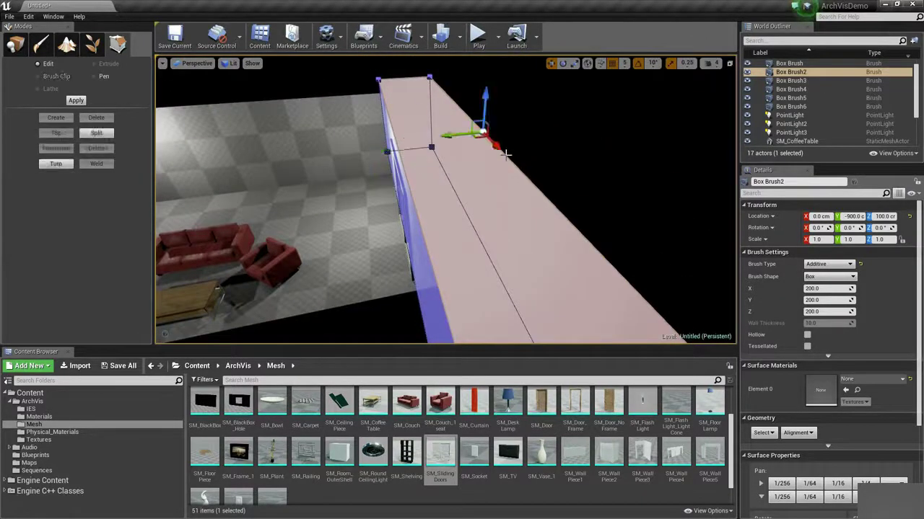
pyautogui.moveTo(496, 192); pyautogui.dragTo(496, 192, button='right')
pyautogui.click(496, 193)
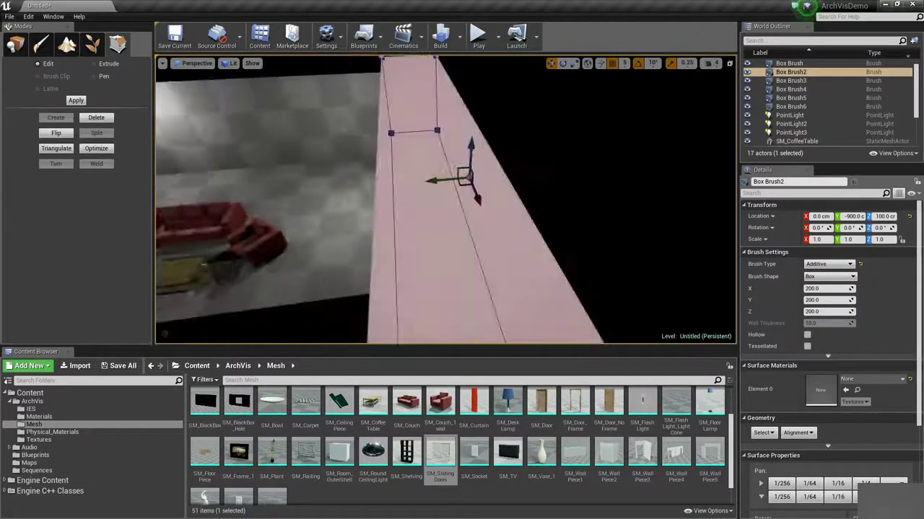
pyautogui.click(626, 63)
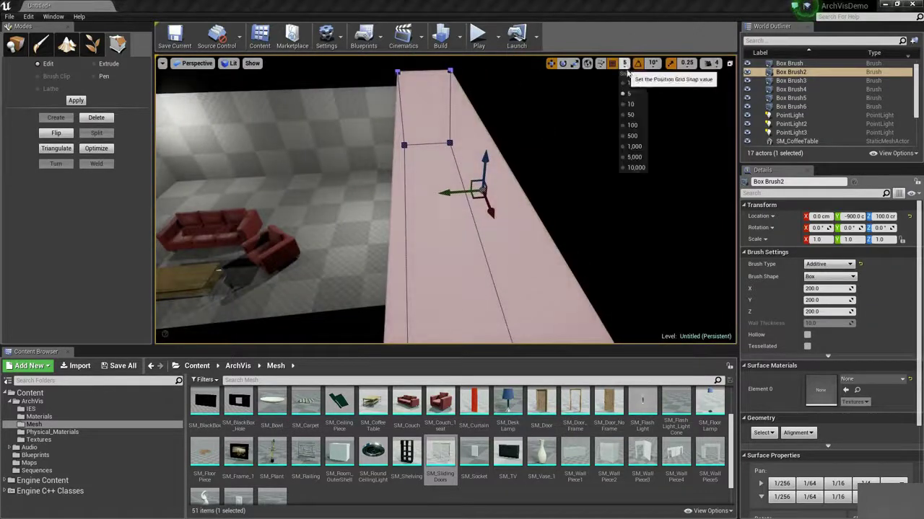
pyautogui.click(633, 105)
pyautogui.moveTo(634, 108); pyautogui.dragTo(634, 109, button='right')
pyautogui.click(488, 101)
pyautogui.moveTo(488, 100); pyautogui.dragTo(489, 100, button='right')
pyautogui.moveTo(496, 169); pyautogui.dragTo(495, 191, button='right')
# In Wireframe view, line the sliding doors up with the thinned wall along Y, using a position snap of 5.
pyautogui.hotkey('alt', '3')
pyautogui.hotkey('alt', '4')
pyautogui.hotkey('alt', '2')
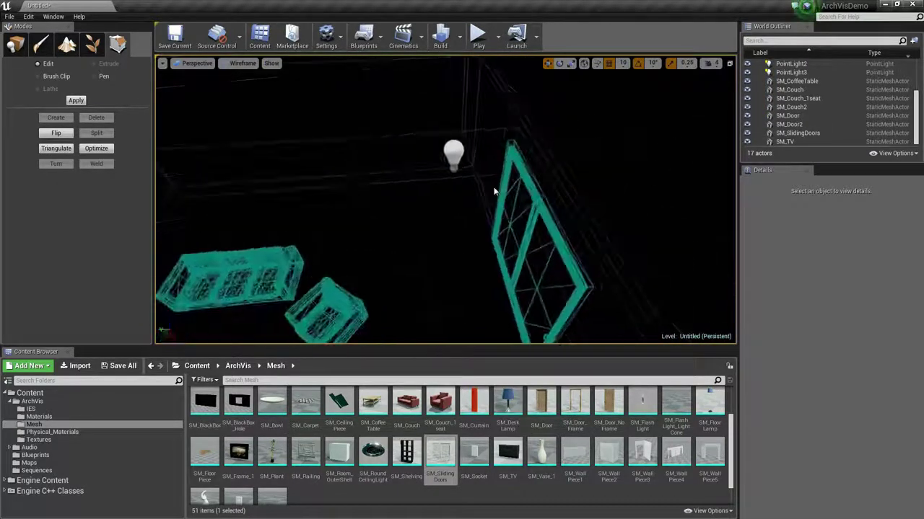
pyautogui.moveTo(542, 170); pyautogui.dragTo(542, 169, button='right')
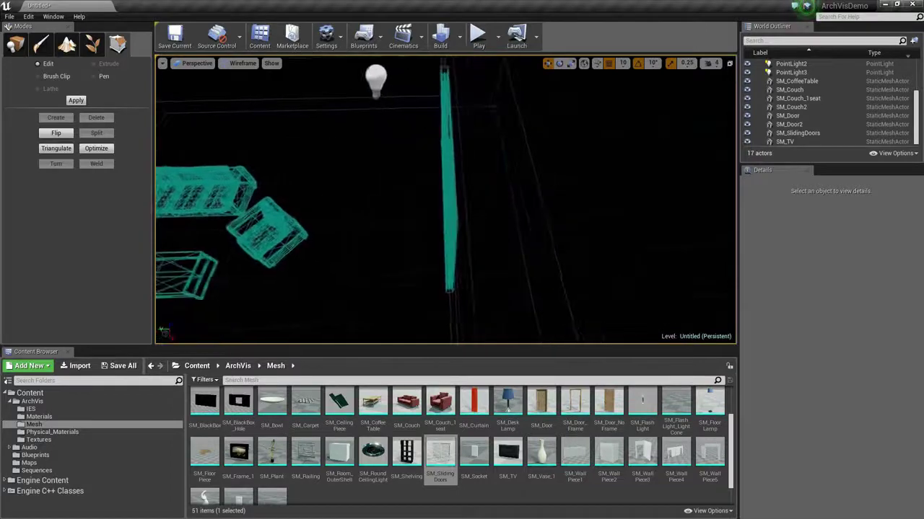
pyautogui.click(446, 243)
pyautogui.moveTo(446, 243); pyautogui.dragTo(448, 238, button='right')
pyautogui.moveTo(469, 223); pyautogui.dragTo(469, 223, button='right')
pyautogui.click(623, 64)
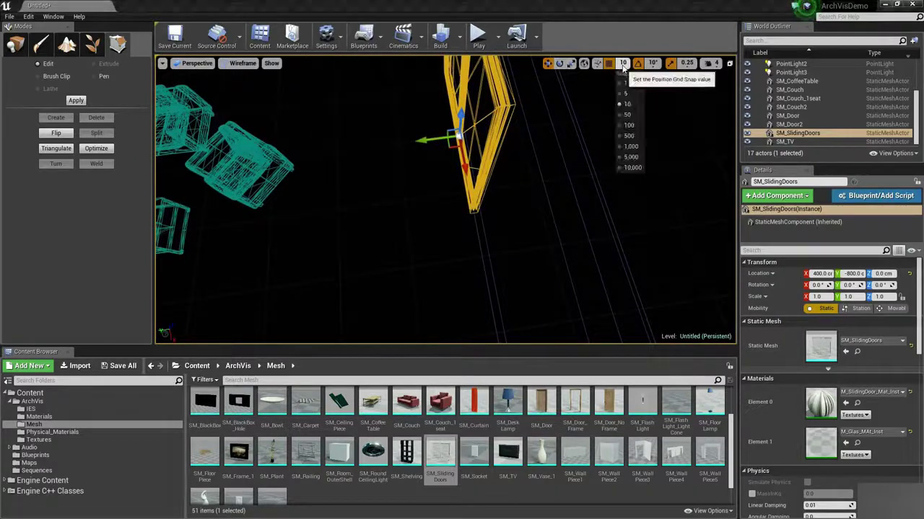
pyautogui.click(626, 95)
pyautogui.moveTo(479, 180); pyautogui.dragTo(479, 180, button='right')
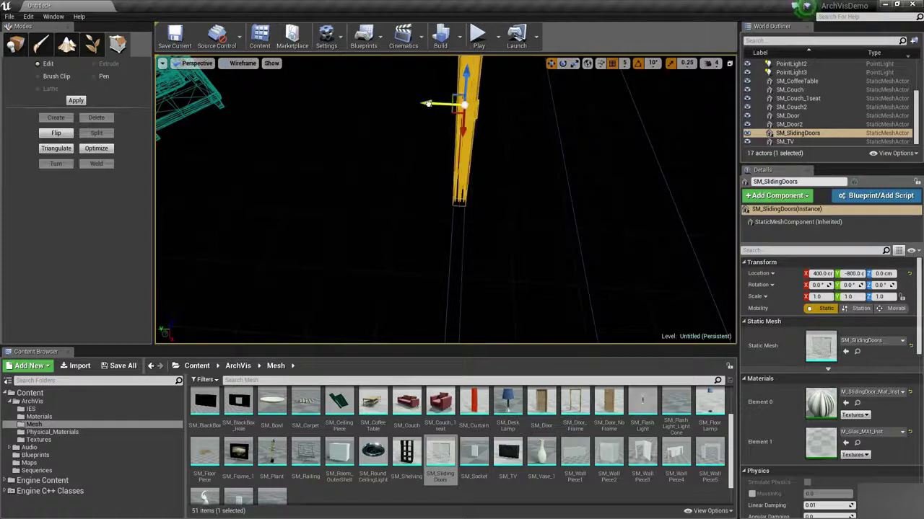
pyautogui.moveTo(469, 231); pyautogui.dragTo(471, 208, button='right')
# Select the subtractive brush and examine its fit against the door frame and wall in Lit view.
pyautogui.click(547, 148)
pyautogui.moveTo(553, 172); pyautogui.dragTo(539, 163, button='right')
pyautogui.hotkey('alt', '3')
pyautogui.hotkey('alt', '4')
pyautogui.moveTo(516, 222); pyautogui.dragTo(516, 223, button='right')
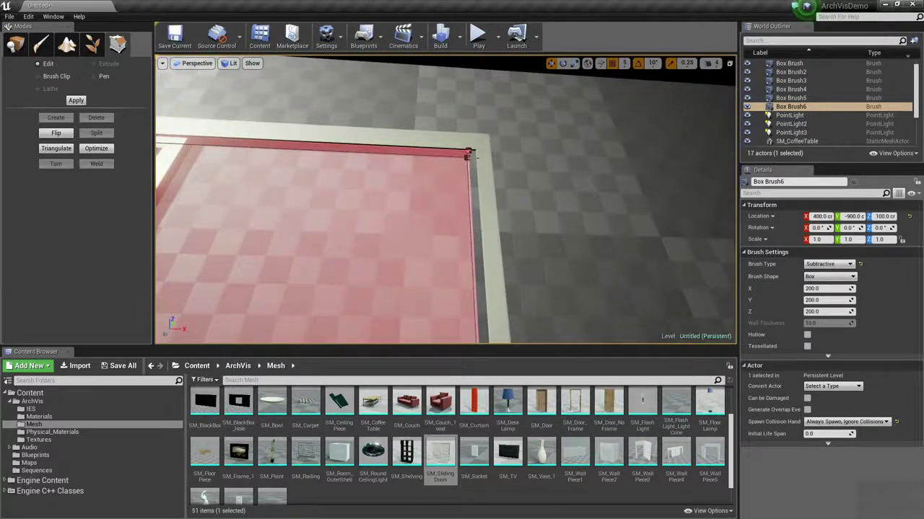
pyautogui.moveTo(516, 236); pyautogui.dragTo(497, 233, button='right')
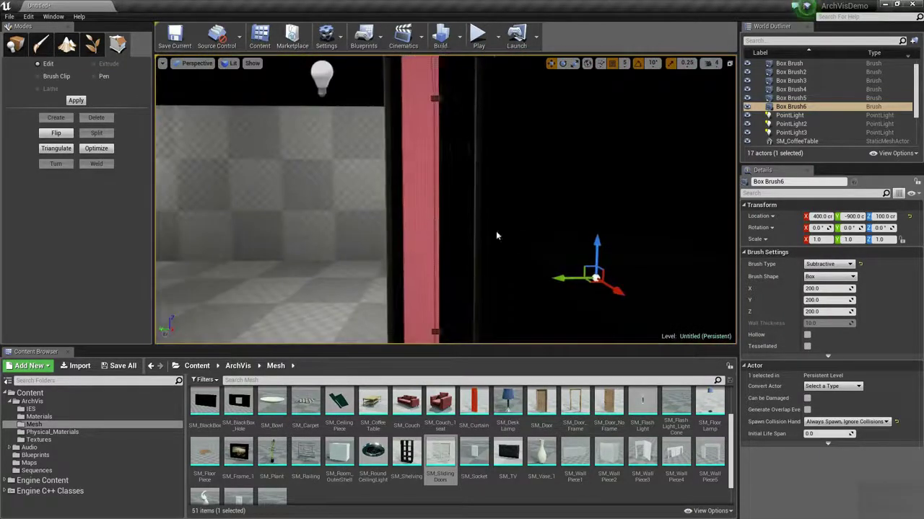
# In Wireframe view, widen the subtractive brush's sides to the outer edges of the sliding door frame.
pyautogui.click(414, 205)
pyautogui.press('Escape')
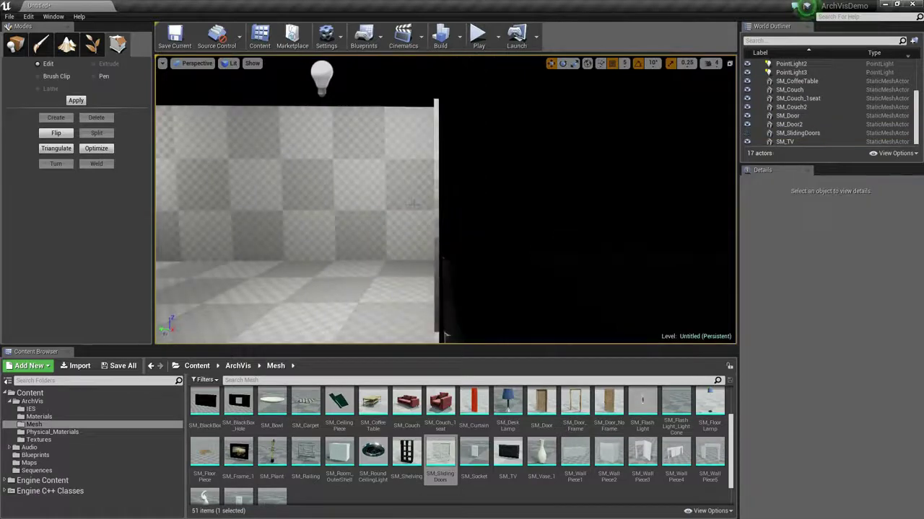
pyautogui.hotkey('alt', '2')
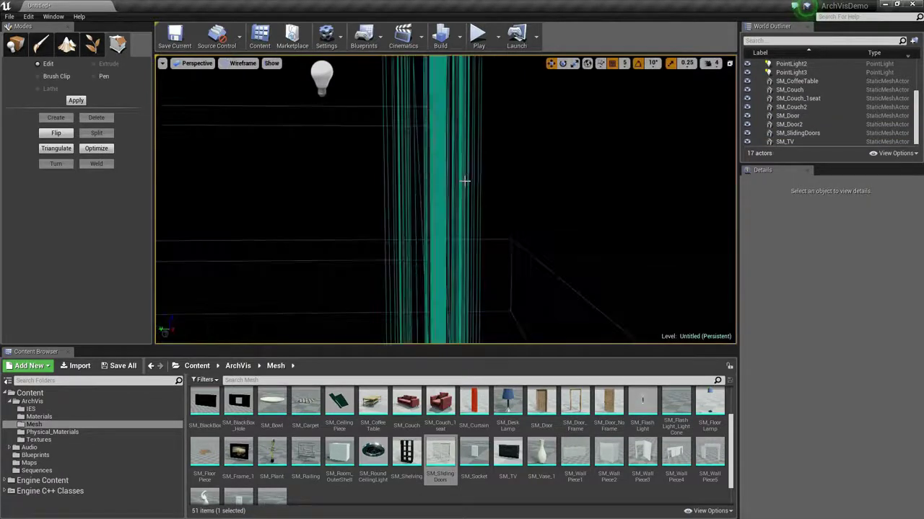
pyautogui.click(464, 185)
pyautogui.press('h')
pyautogui.click(431, 193)
pyautogui.moveTo(428, 194)
pyautogui.mouseDown(button='right')
pyautogui.moveTo(468, 163)
pyautogui.moveTo(402, 163)
pyautogui.moveTo(426, 139)
pyautogui.moveTo(418, 140)
pyautogui.mouseUp(button='right')
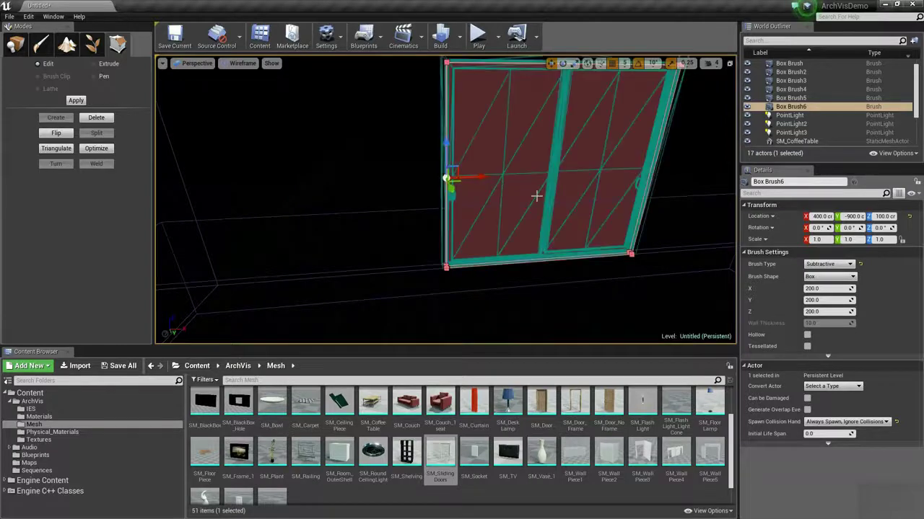
# Hide the wall brush temporarily and examine how the sliding doors sit in the opening in Wireframe view.
pyautogui.hotkey('alt', '4')
pyautogui.moveTo(536, 195)
pyautogui.mouseDown(button='right')
pyautogui.moveTo(573, 177)
pyautogui.moveTo(566, 173)
pyautogui.moveTo(523, 173)
pyautogui.moveTo(566, 189)
pyautogui.moveTo(577, 213)
pyautogui.moveTo(551, 196)
pyautogui.mouseUp(button='right')
pyautogui.click(404, 133)
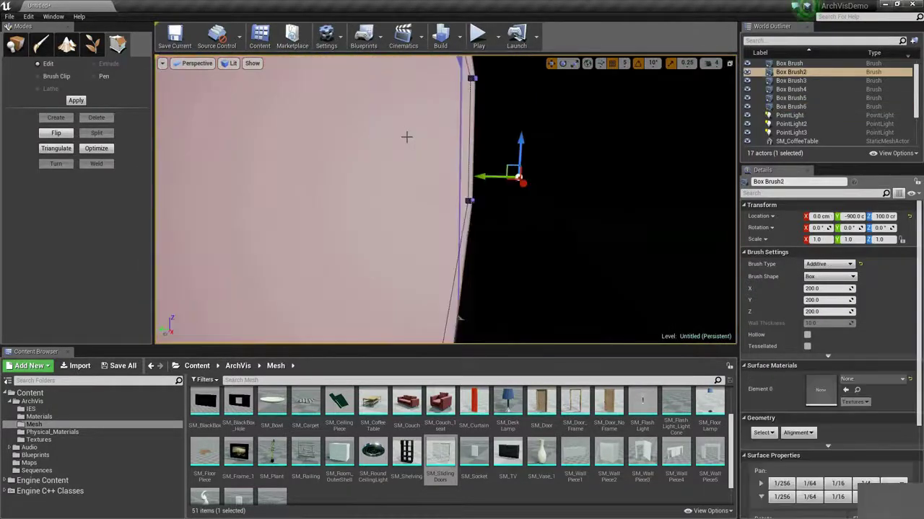
pyautogui.press('h')
pyautogui.hotkey('alt', '2')
pyautogui.hotkey('alt', '3')
pyautogui.hotkey('alt', '2')
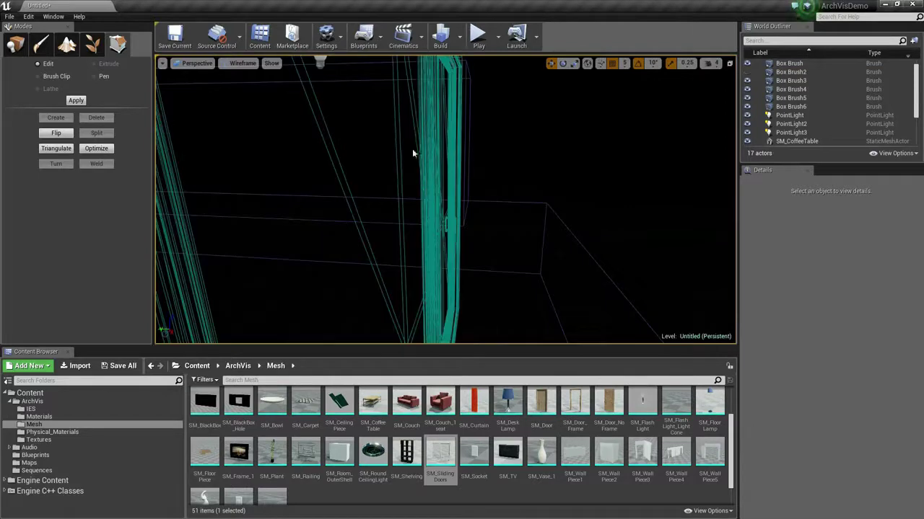
# Temporarily hide the sliding doors, adjust the subtractive brush's face along Y to the wall, and return to Lit view.
pyautogui.moveTo(445, 169); pyautogui.dragTo(446, 199, button='right')
pyautogui.click(446, 200)
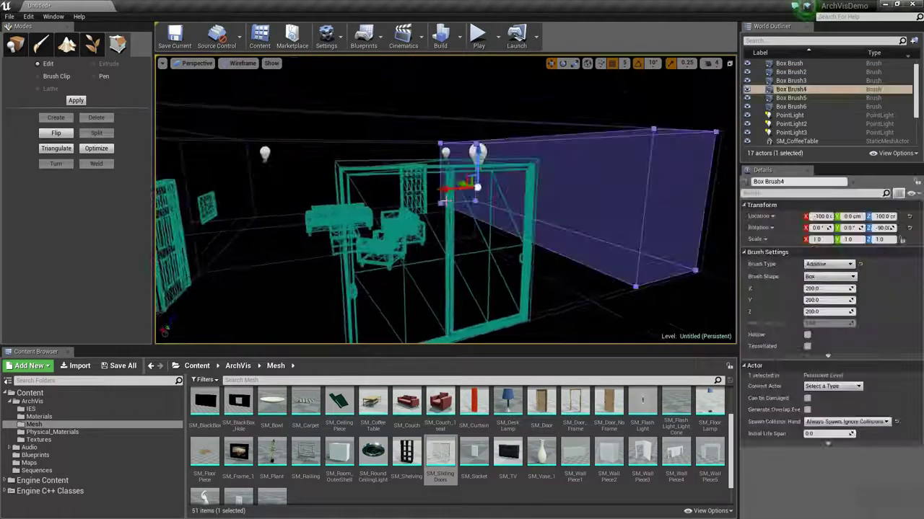
pyautogui.click(452, 217)
pyautogui.press('h')
pyautogui.click(531, 168)
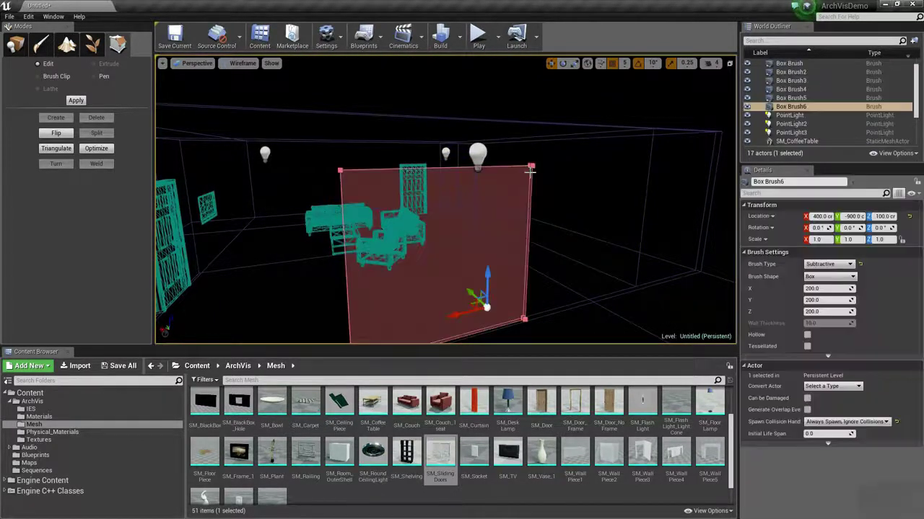
pyautogui.click(529, 171)
pyautogui.moveTo(469, 200); pyautogui.dragTo(462, 197, button='right')
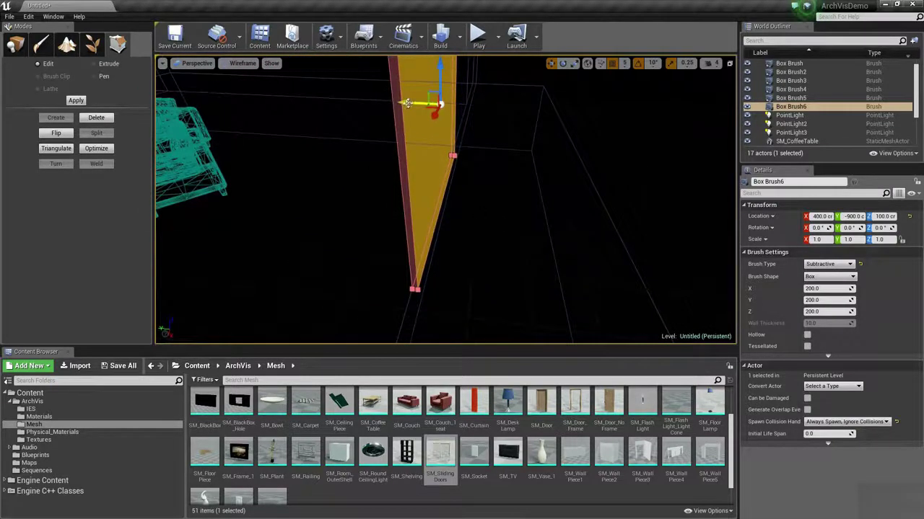
pyautogui.moveTo(494, 242)
pyautogui.mouseDown(button='right')
pyautogui.moveTo(517, 183)
pyautogui.moveTo(510, 232)
pyautogui.moveTo(465, 231)
pyautogui.moveTo(556, 250)
pyautogui.moveTo(566, 243)
pyautogui.moveTo(506, 231)
pyautogui.moveTo(570, 242)
pyautogui.moveTo(484, 253)
pyautogui.mouseUp(button='right')
pyautogui.hotkey('alt', '4')
pyautogui.click(511, 209)
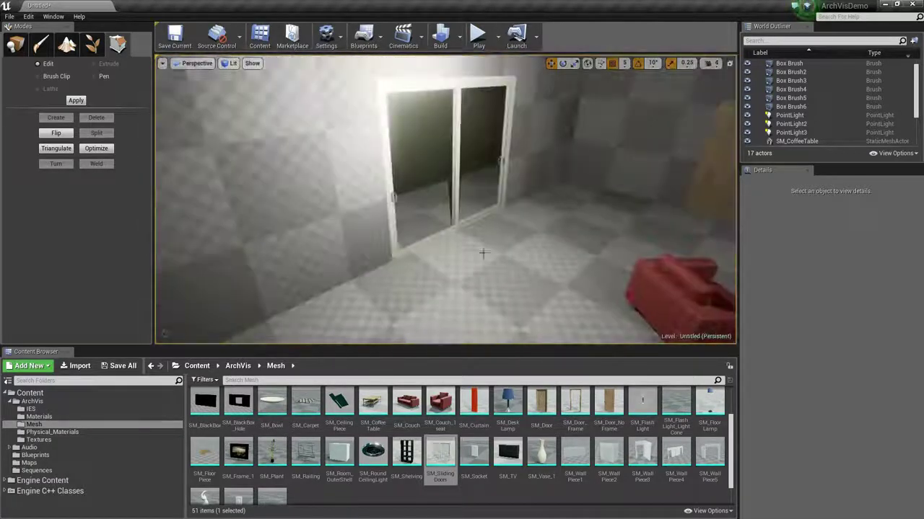
# Place a directional light inside the room beside the sliding doors.
pyautogui.click(16, 47)
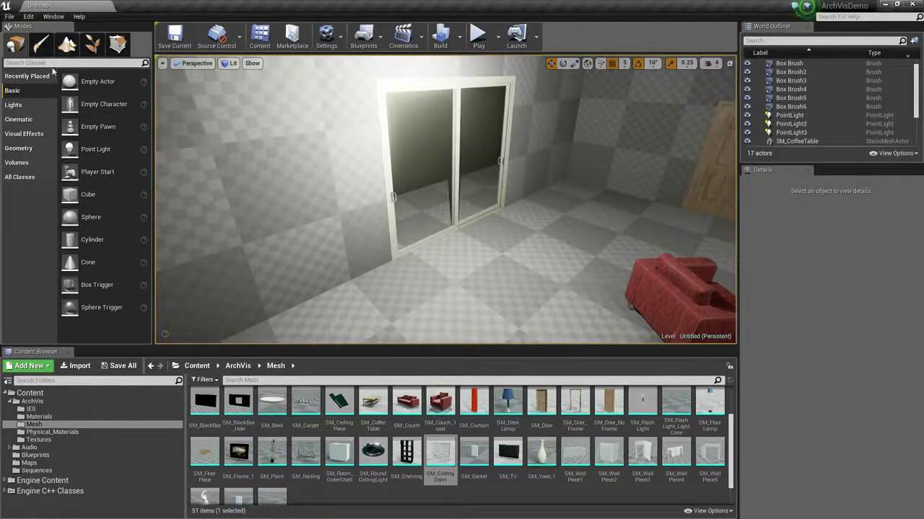
pyautogui.click(23, 105)
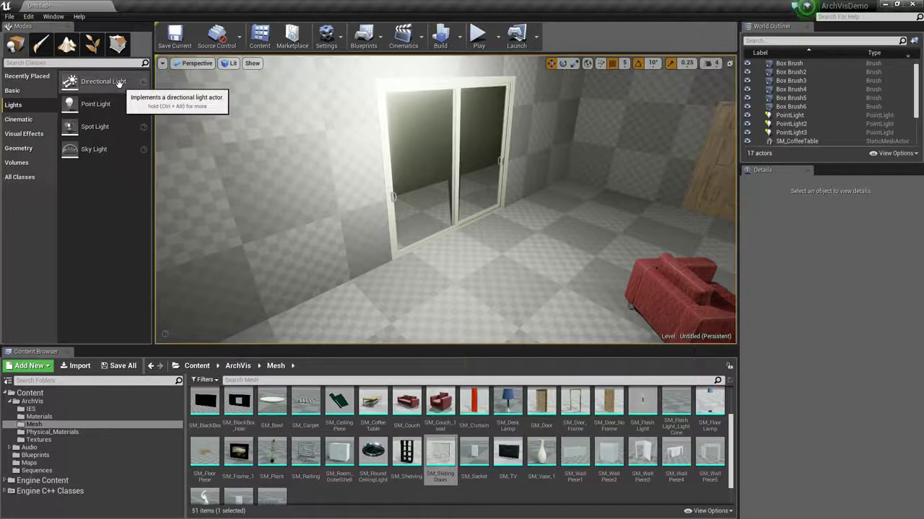
pyautogui.moveTo(113, 84); pyautogui.dragTo(527, 246)
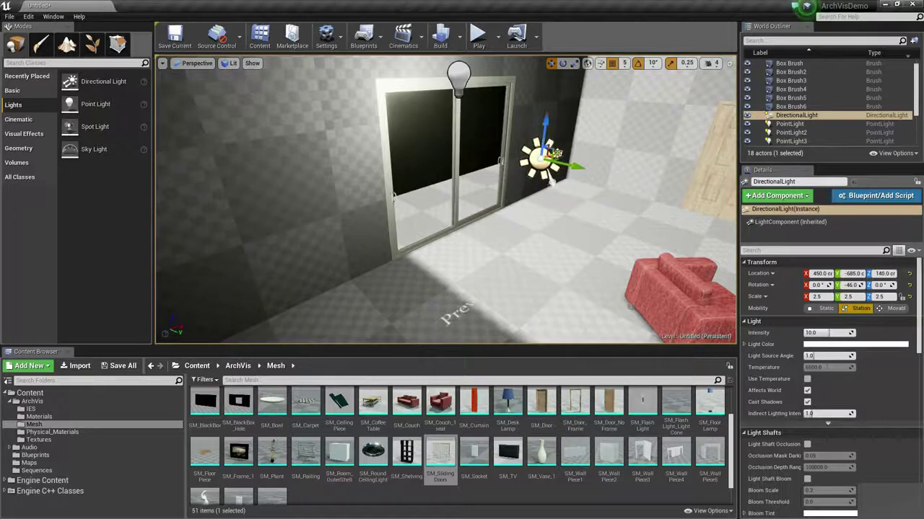
# Move the directional light to X 305 cm and rotate it to shine from the sliding doors across the furniture.
pyautogui.moveTo(499, 205); pyautogui.dragTo(525, 212)
pyautogui.moveTo(466, 209); pyautogui.dragTo(399, 212, button='right')
pyautogui.moveTo(387, 173); pyautogui.dragTo(373, 194)
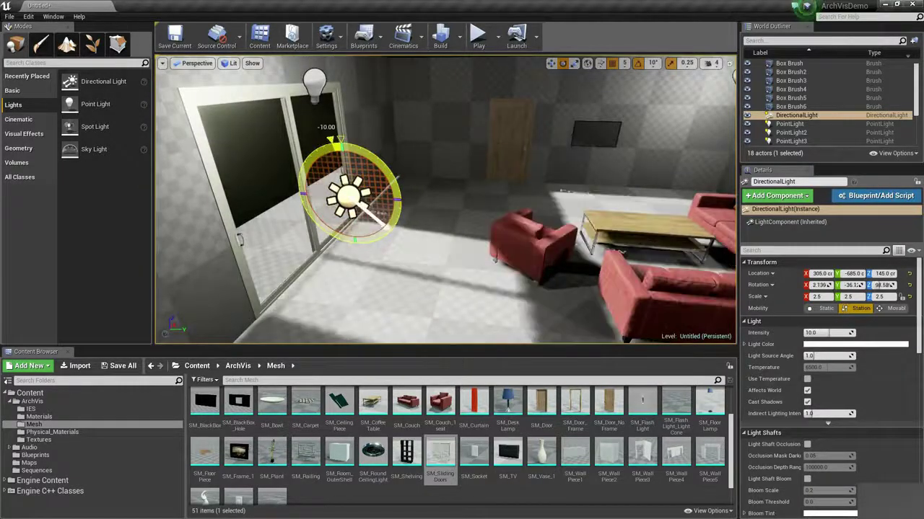
pyautogui.moveTo(399, 132)
pyautogui.mouseDown(button='right')
pyautogui.moveTo(461, 170)
pyautogui.moveTo(399, 133)
pyautogui.mouseUp(button='right')
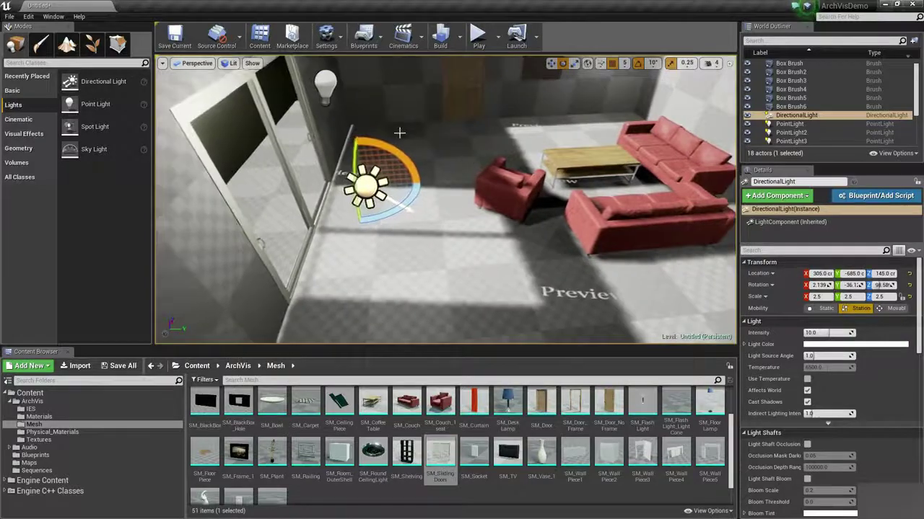
pyautogui.moveTo(399, 160); pyautogui.dragTo(379, 186)
pyautogui.moveTo(404, 188)
pyautogui.mouseDown(button='right')
pyautogui.moveTo(469, 191)
pyautogui.moveTo(480, 155)
pyautogui.moveTo(405, 147)
pyautogui.moveTo(462, 209)
pyautogui.moveTo(548, 200)
pyautogui.moveTo(353, 184)
pyautogui.moveTo(404, 184)
pyautogui.mouseUp(button='right')
# Set the position grid snap to 100 and duplicate the floor brush upward to Z 400 cm as a ceiling.
pyautogui.click(549, 200)
pyautogui.press('w')
pyautogui.click(322, 195)
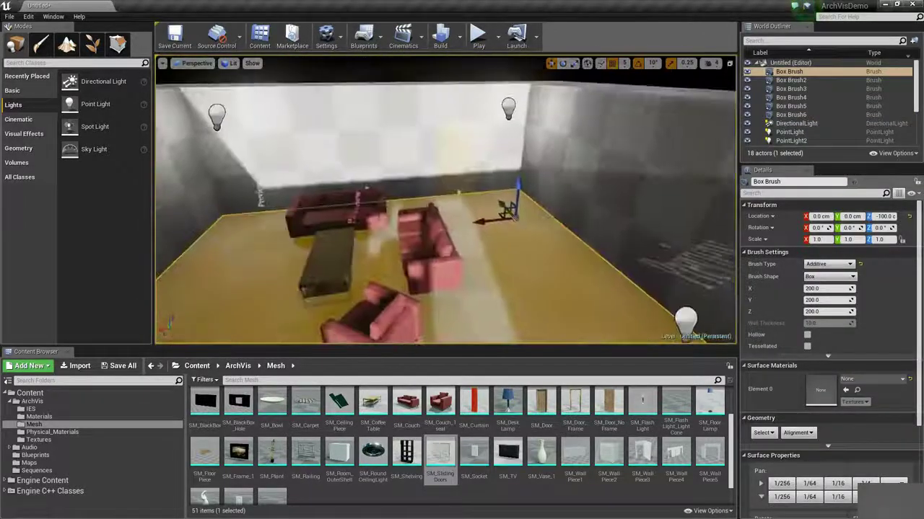
pyautogui.click(625, 63)
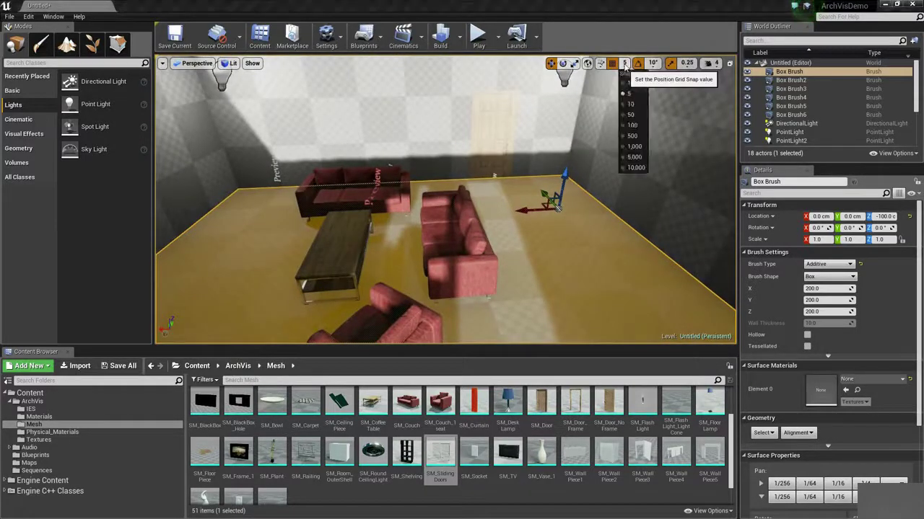
pyautogui.click(632, 126)
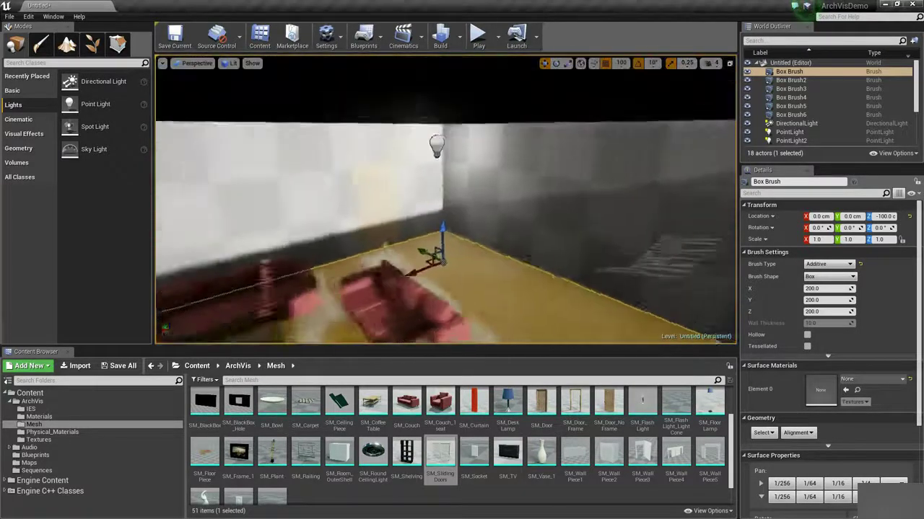
pyautogui.moveTo(473, 224); pyautogui.dragTo(456, 226, button='right')
pyautogui.keyDown('alt'); pyautogui.moveTo(458, 226); pyautogui.dragTo(475, 71); pyautogui.keyUp('alt')
pyautogui.moveTo(475, 66); pyautogui.dragTo(390, 75, button='right')
pyautogui.press('w')
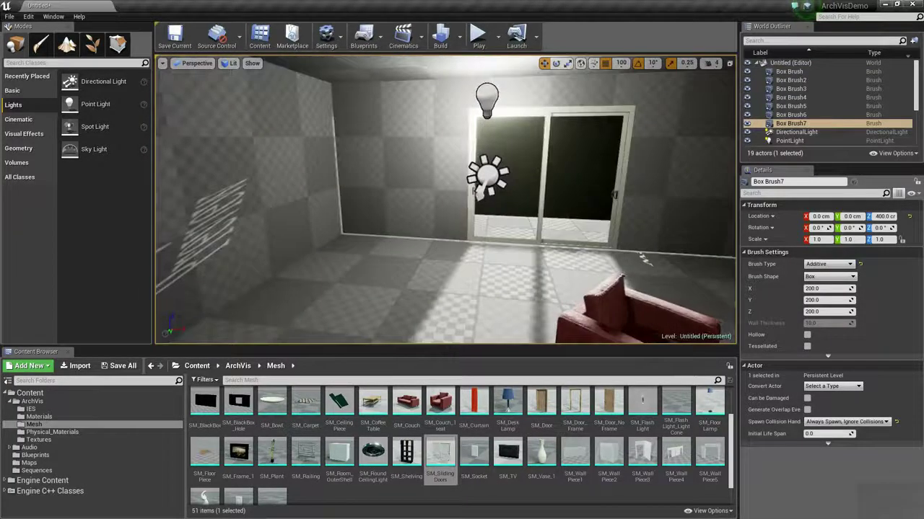
# Set the position grid snap to 50 and move the wooden door on the far wall along X to 150 cm.
pyautogui.moveTo(461, 83); pyautogui.dragTo(674, 103, button='right')
pyautogui.press('s')
pyautogui.press('s')
pyautogui.press('w')
pyautogui.click(464, 214)
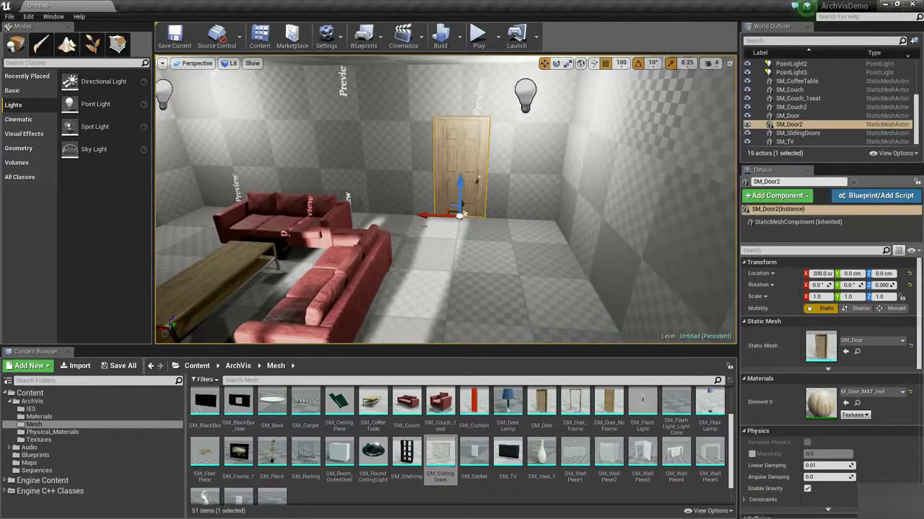
pyautogui.click(622, 63)
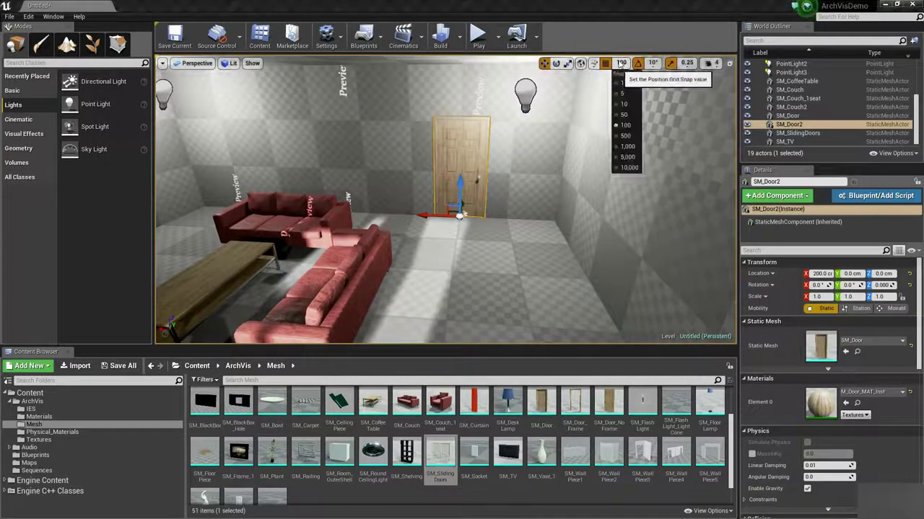
pyautogui.click(625, 115)
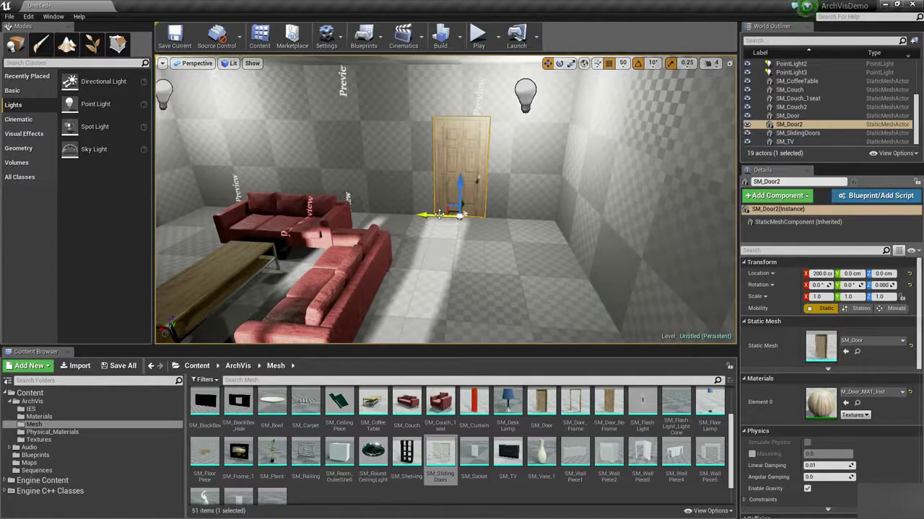
pyautogui.moveTo(490, 202); pyautogui.dragTo(485, 226, button='right')
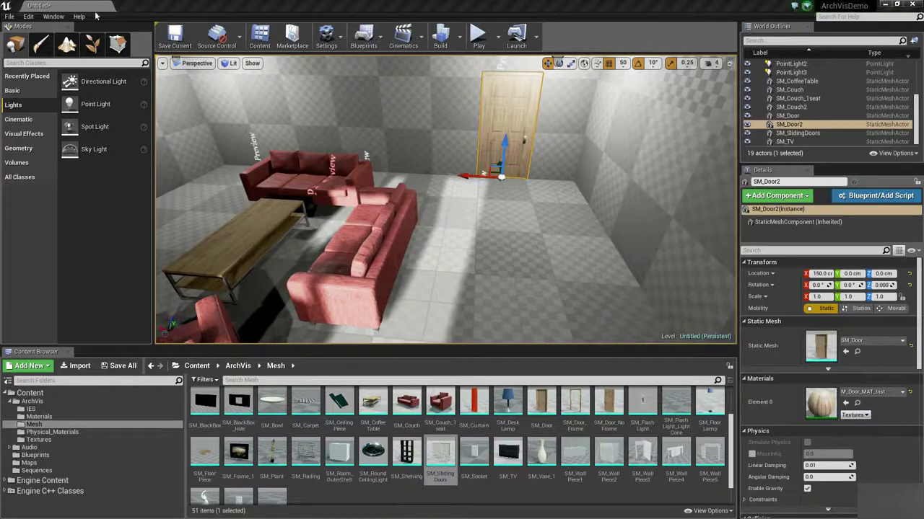
pyautogui.moveTo(549, 209); pyautogui.dragTo(530, 213, button='right')
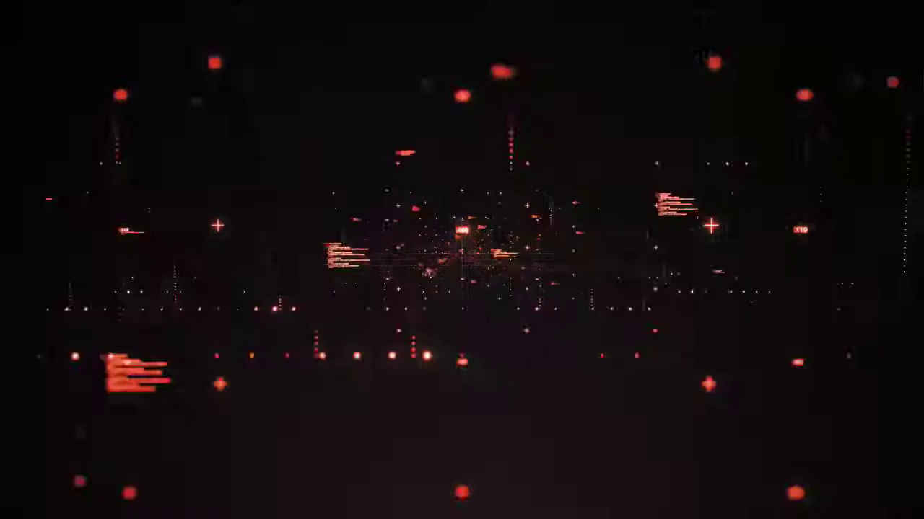